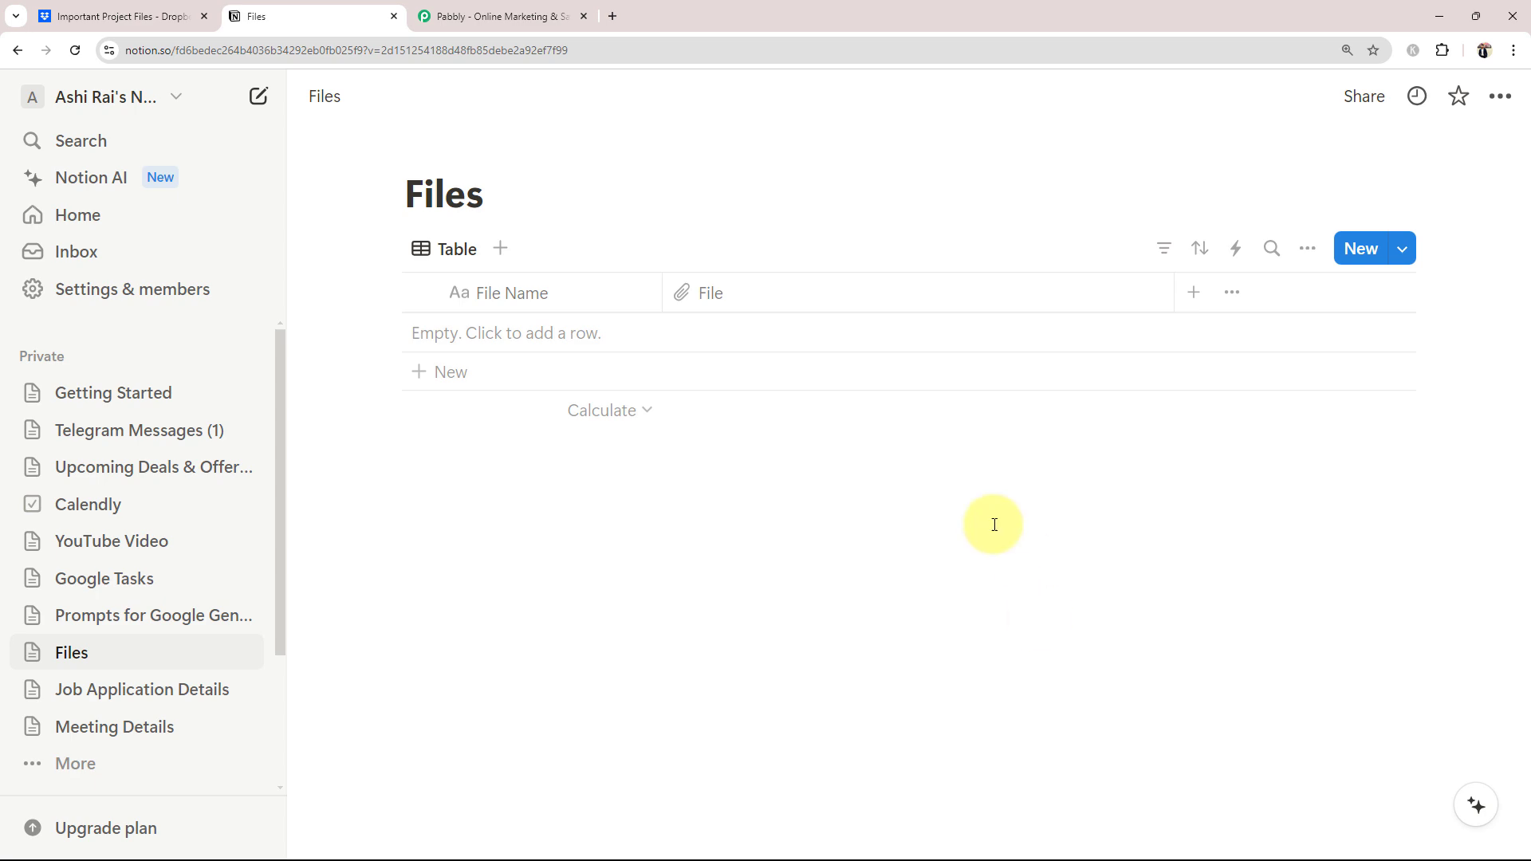
Switch to the Pabbly website, sign in to the account and open Pabbly Connect.
click(120, 16)
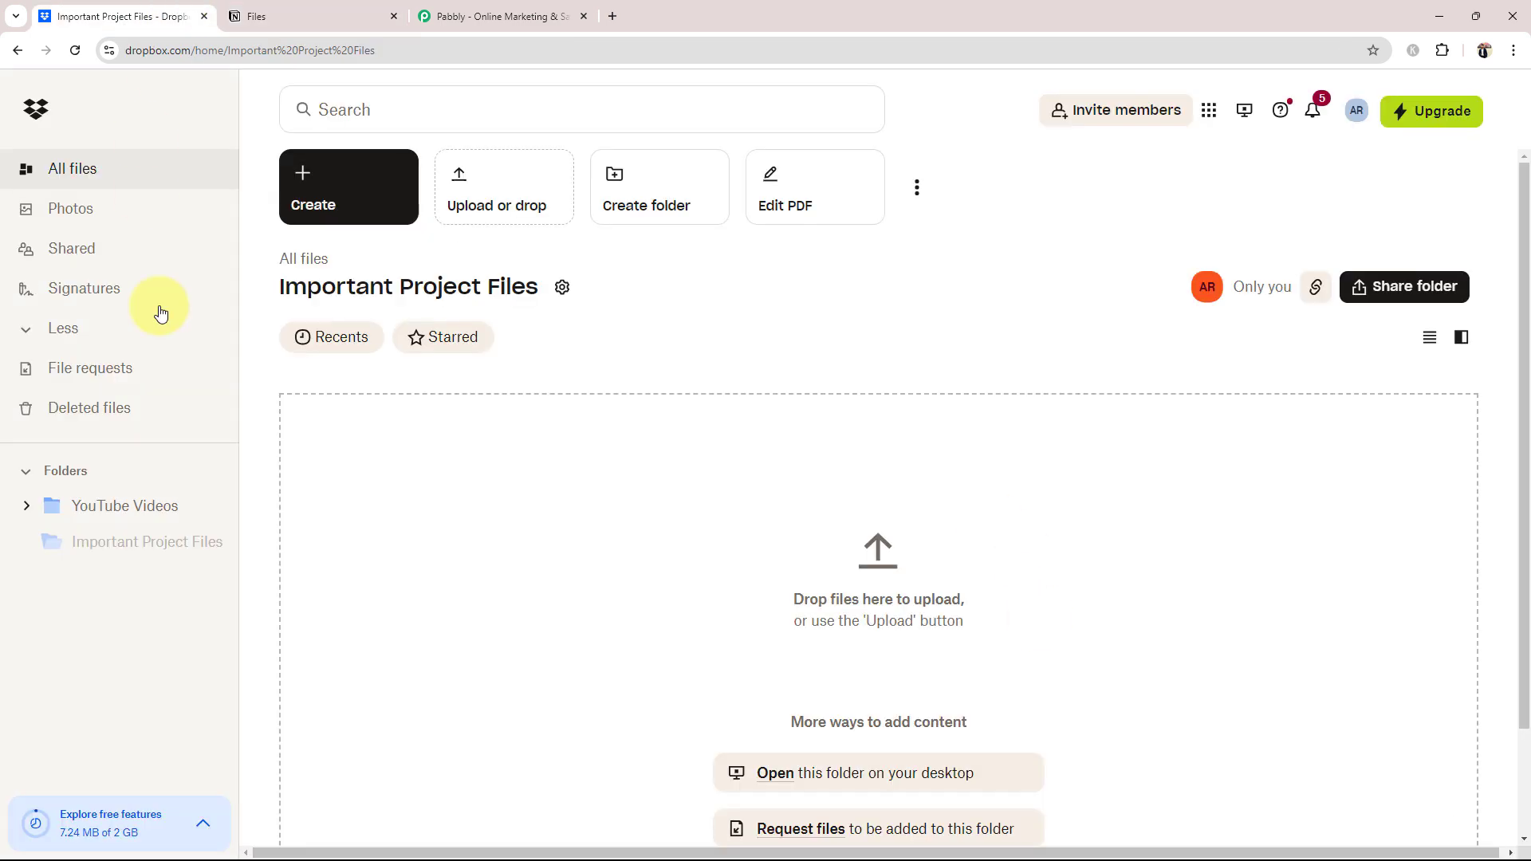
click(543, 17)
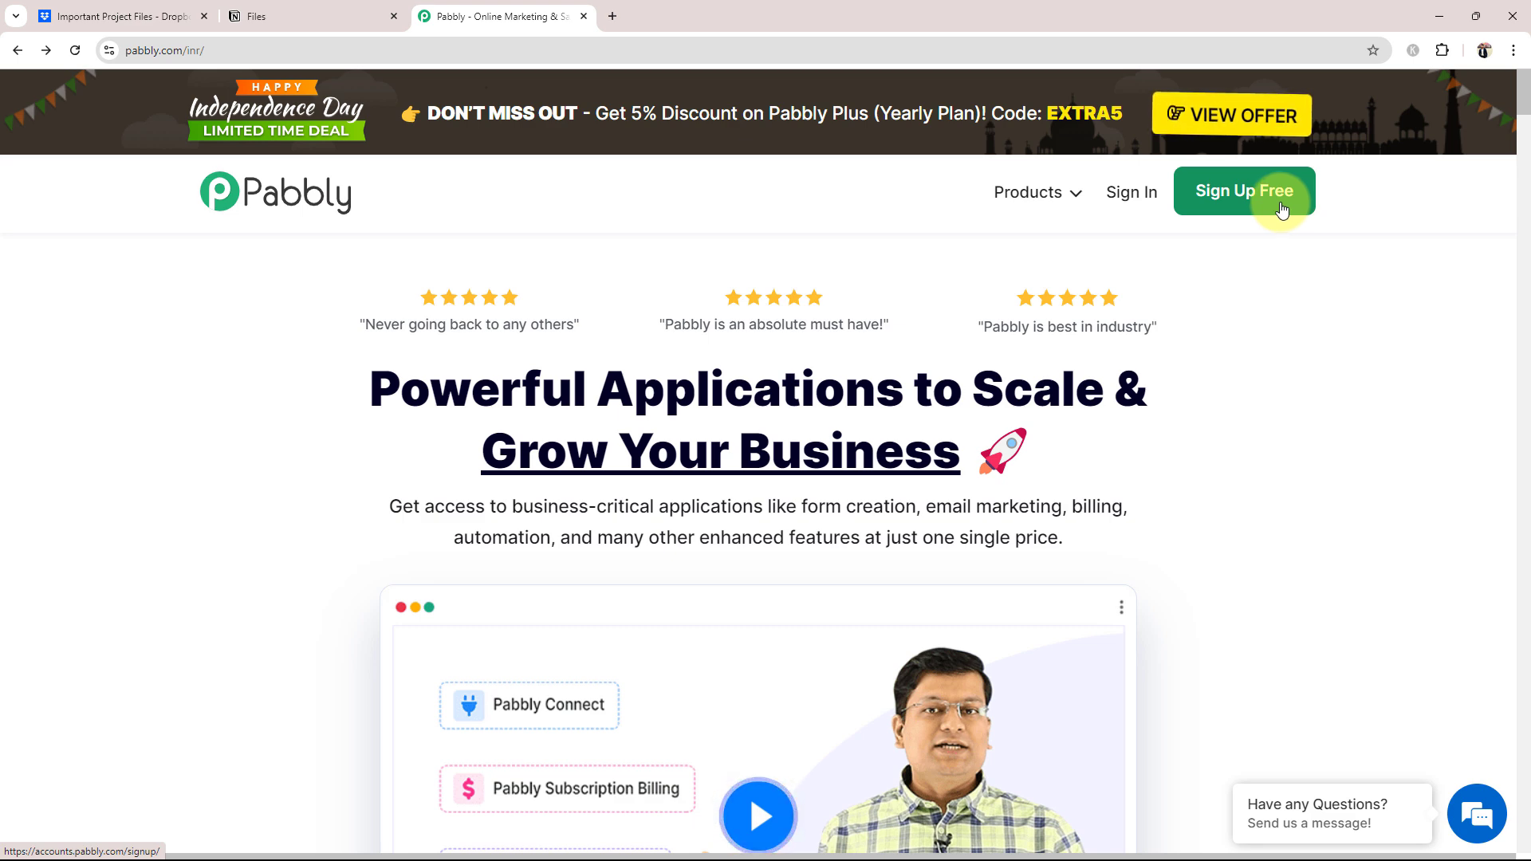
click(1127, 191)
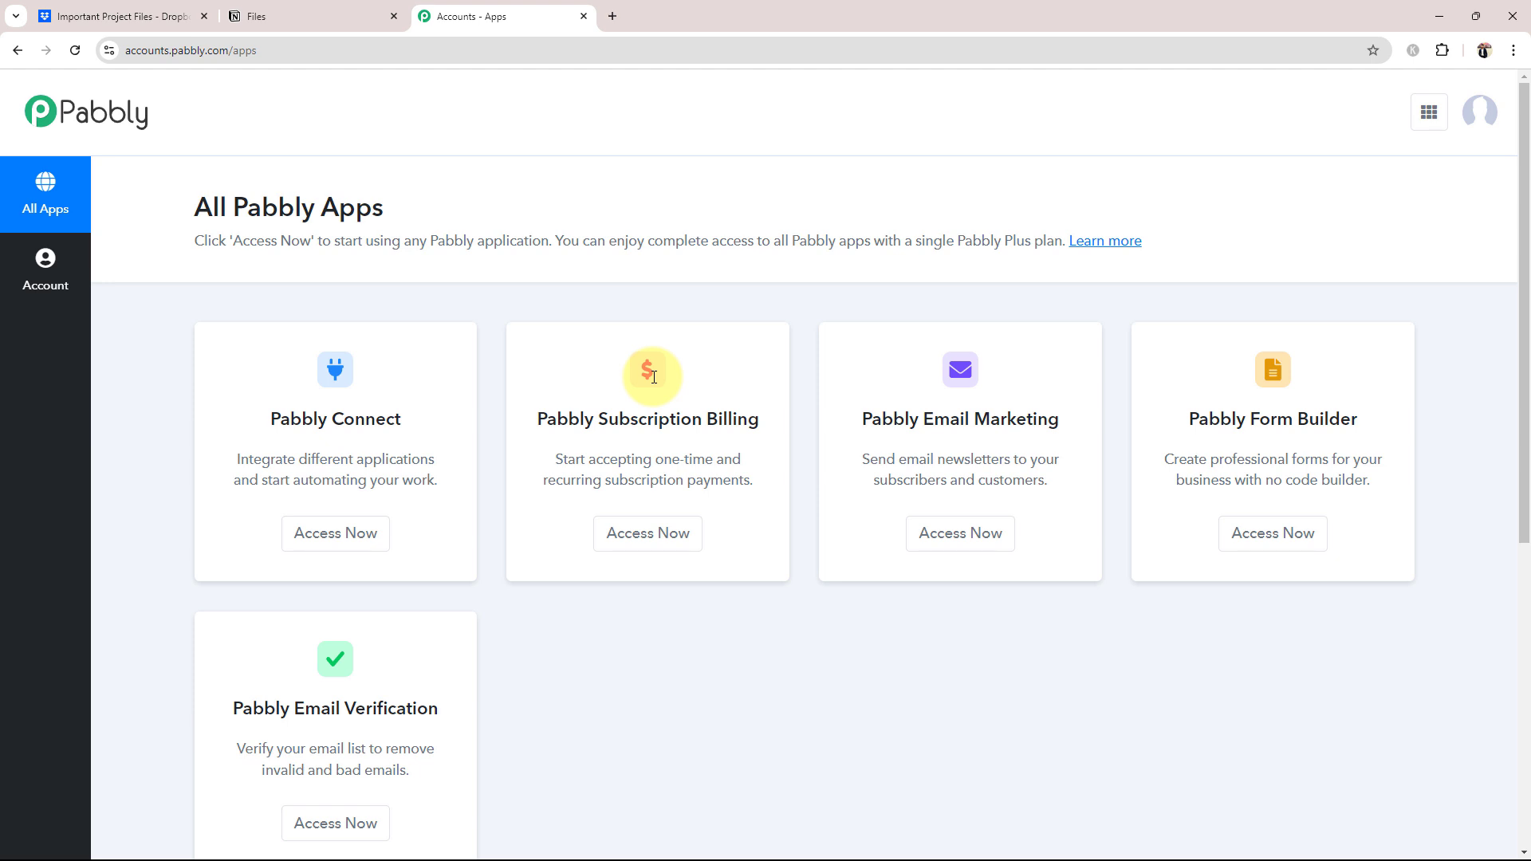
drag(268, 417, 445, 423)
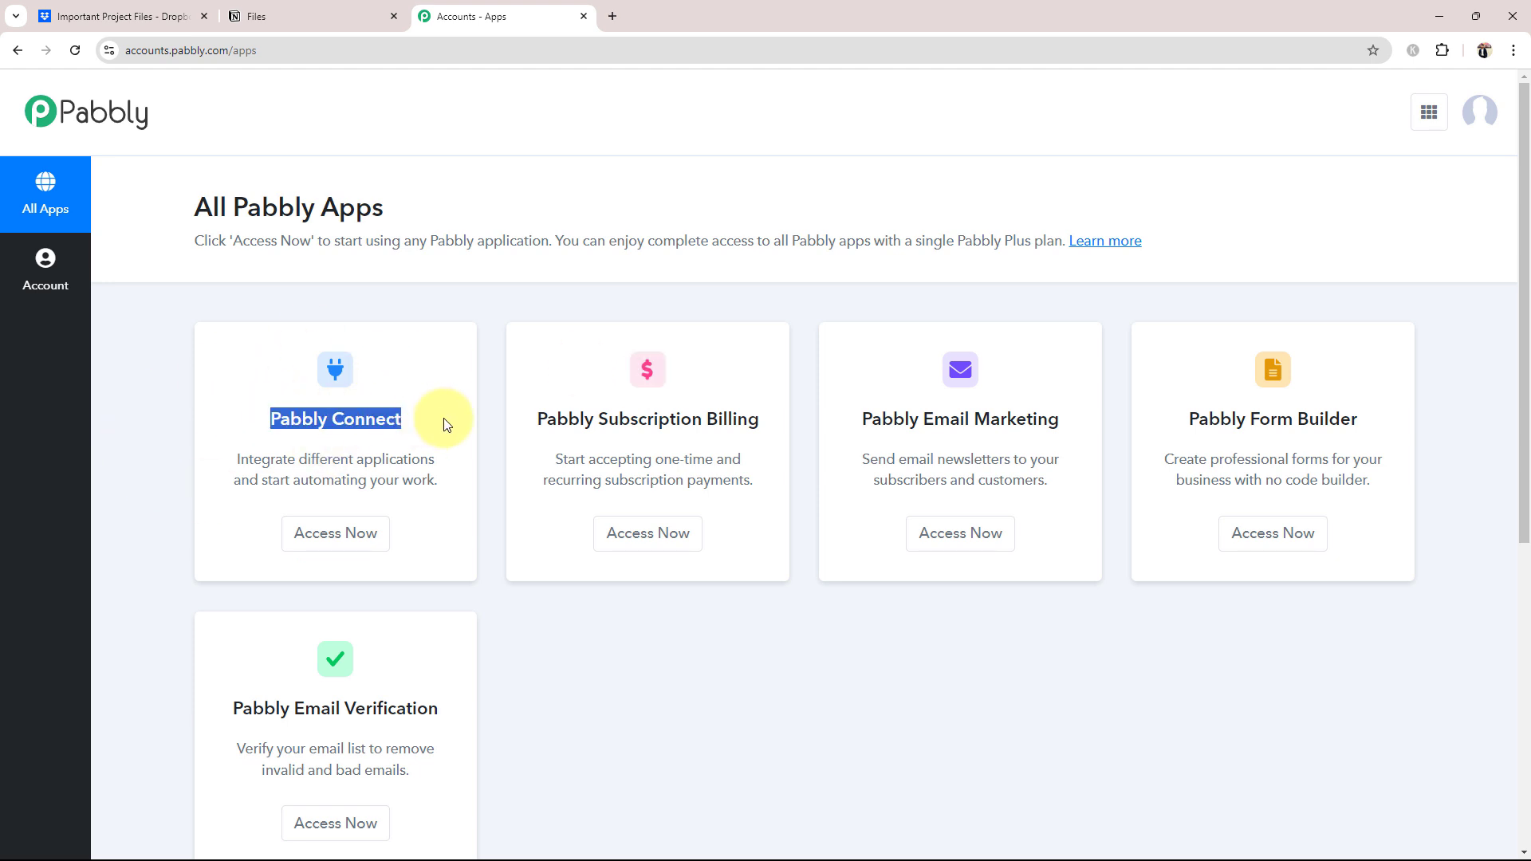
click(329, 539)
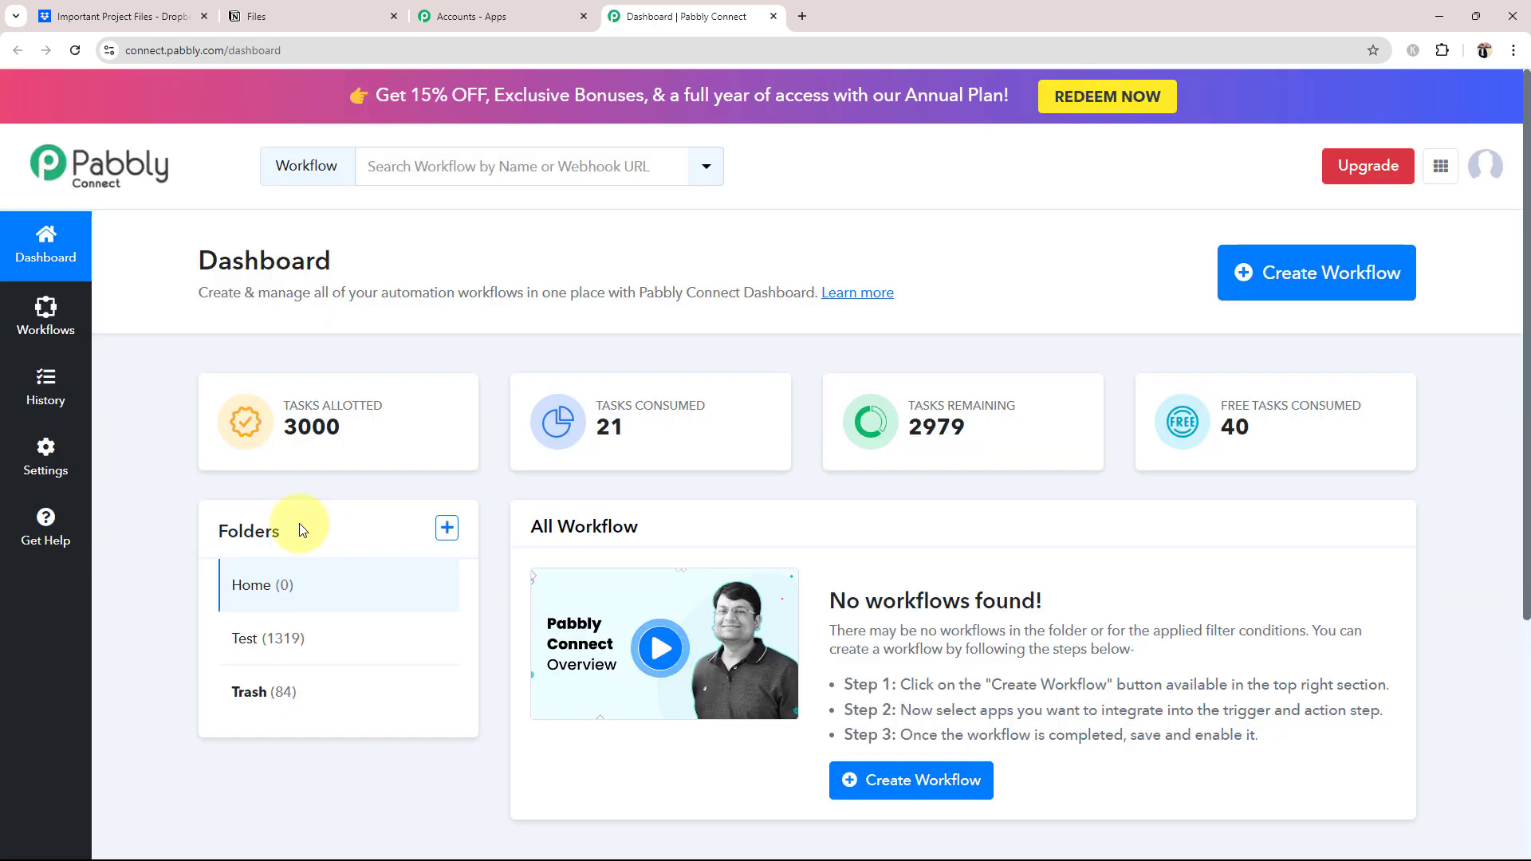
Create a workflow named "Add New Files from Dropbox to Notion Database" in the Home folder.
drag(195, 252, 341, 277)
click(341, 278)
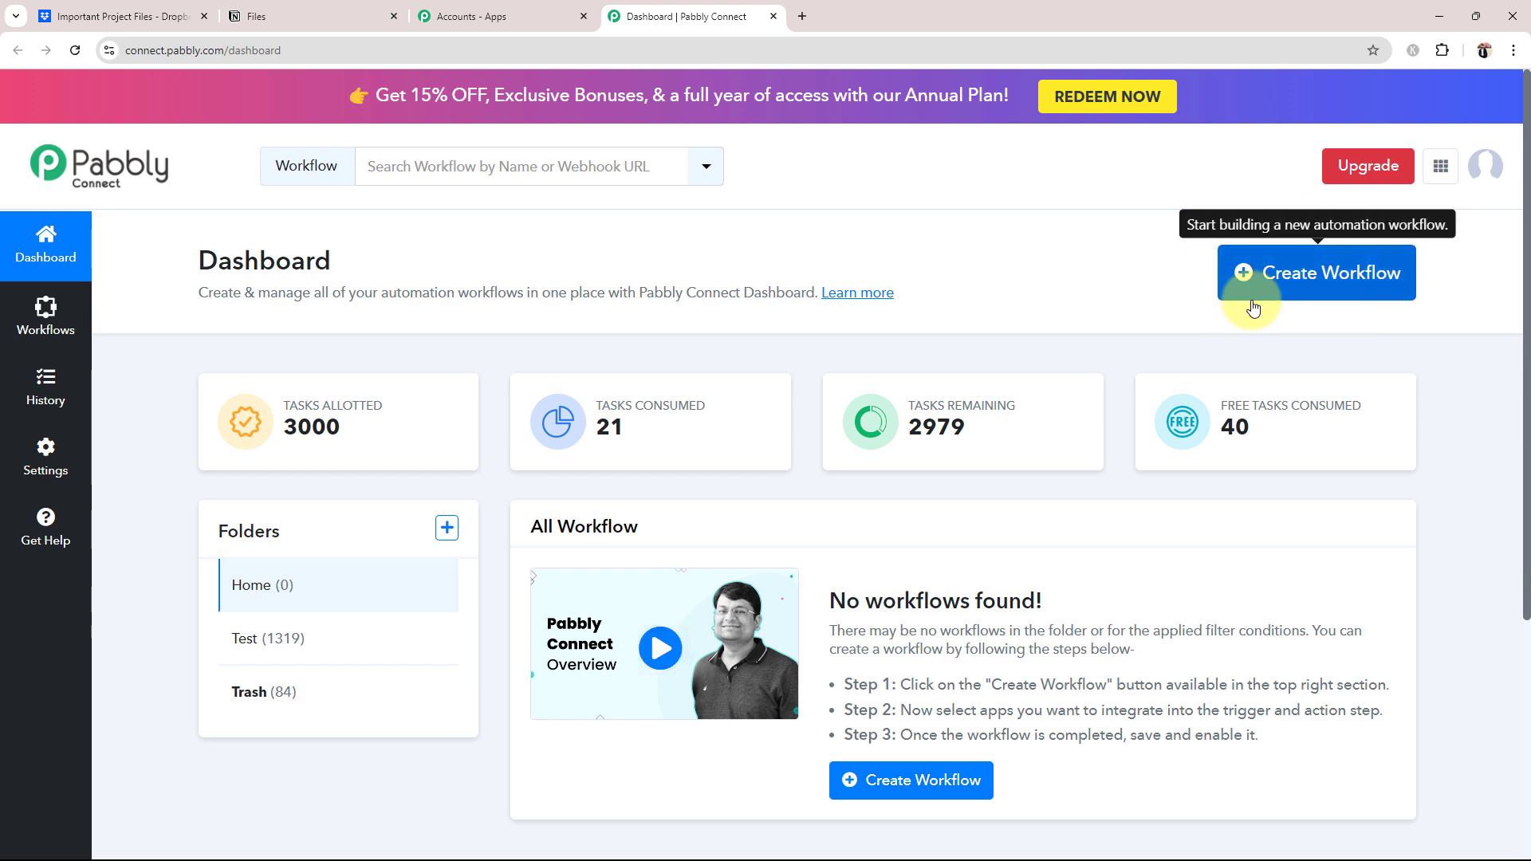
click(1249, 273)
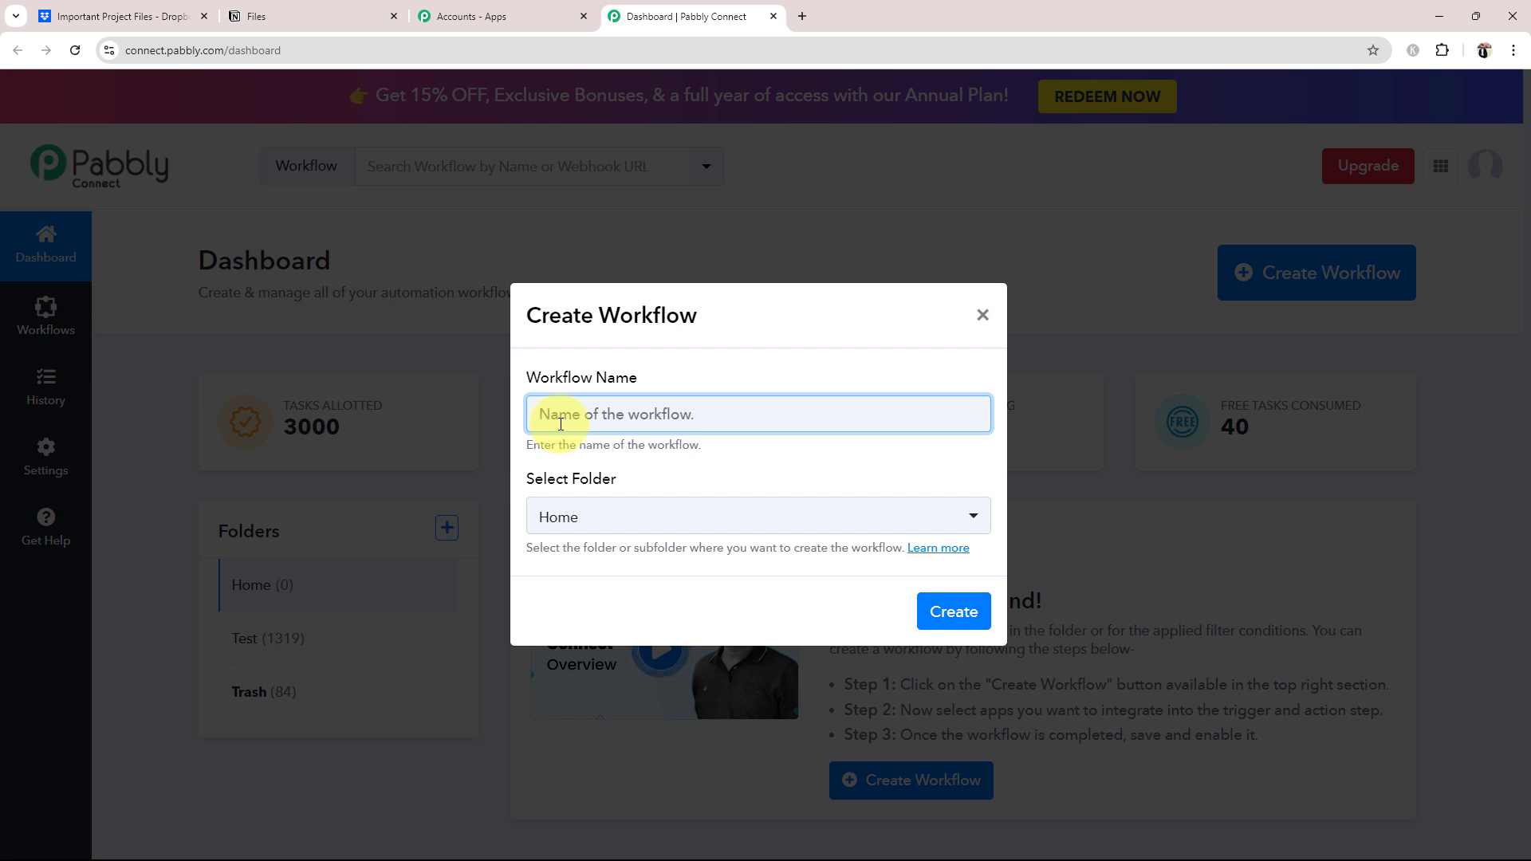
text(Add New Files from Dropbox to Notion Database)
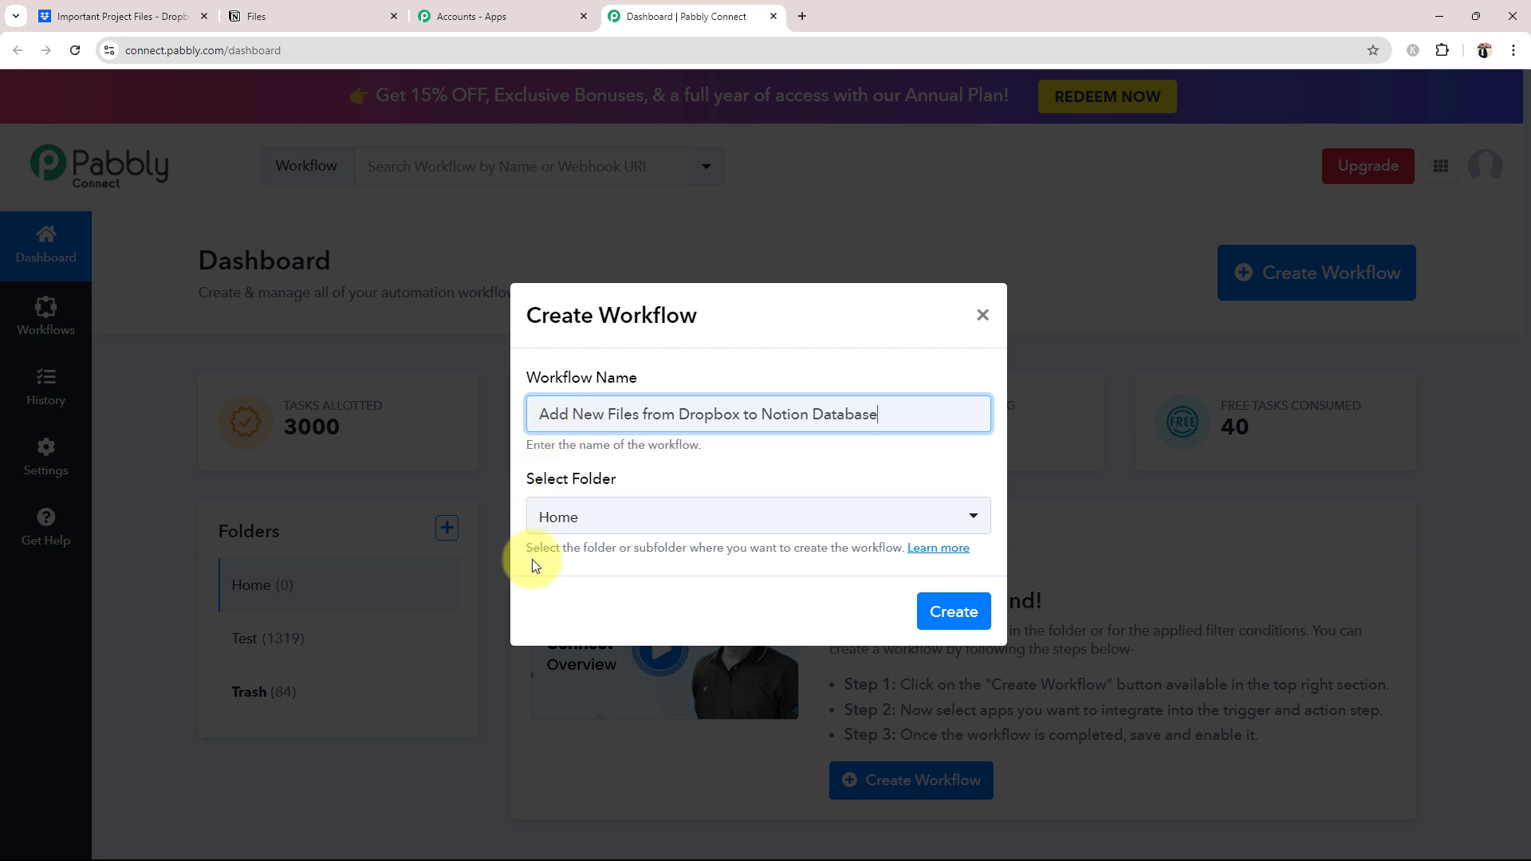
click(624, 530)
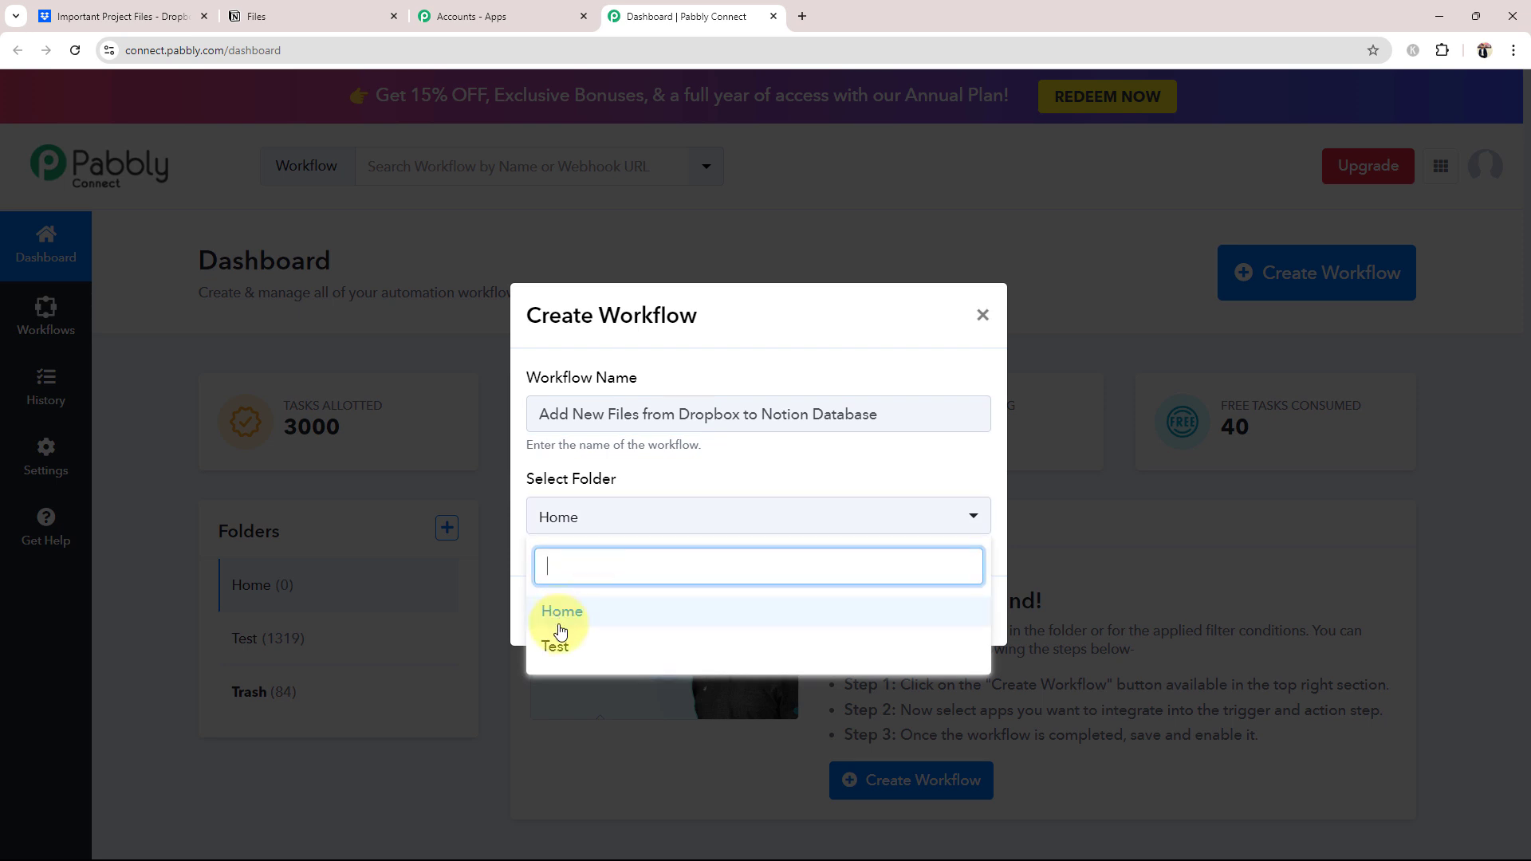
click(558, 621)
click(967, 612)
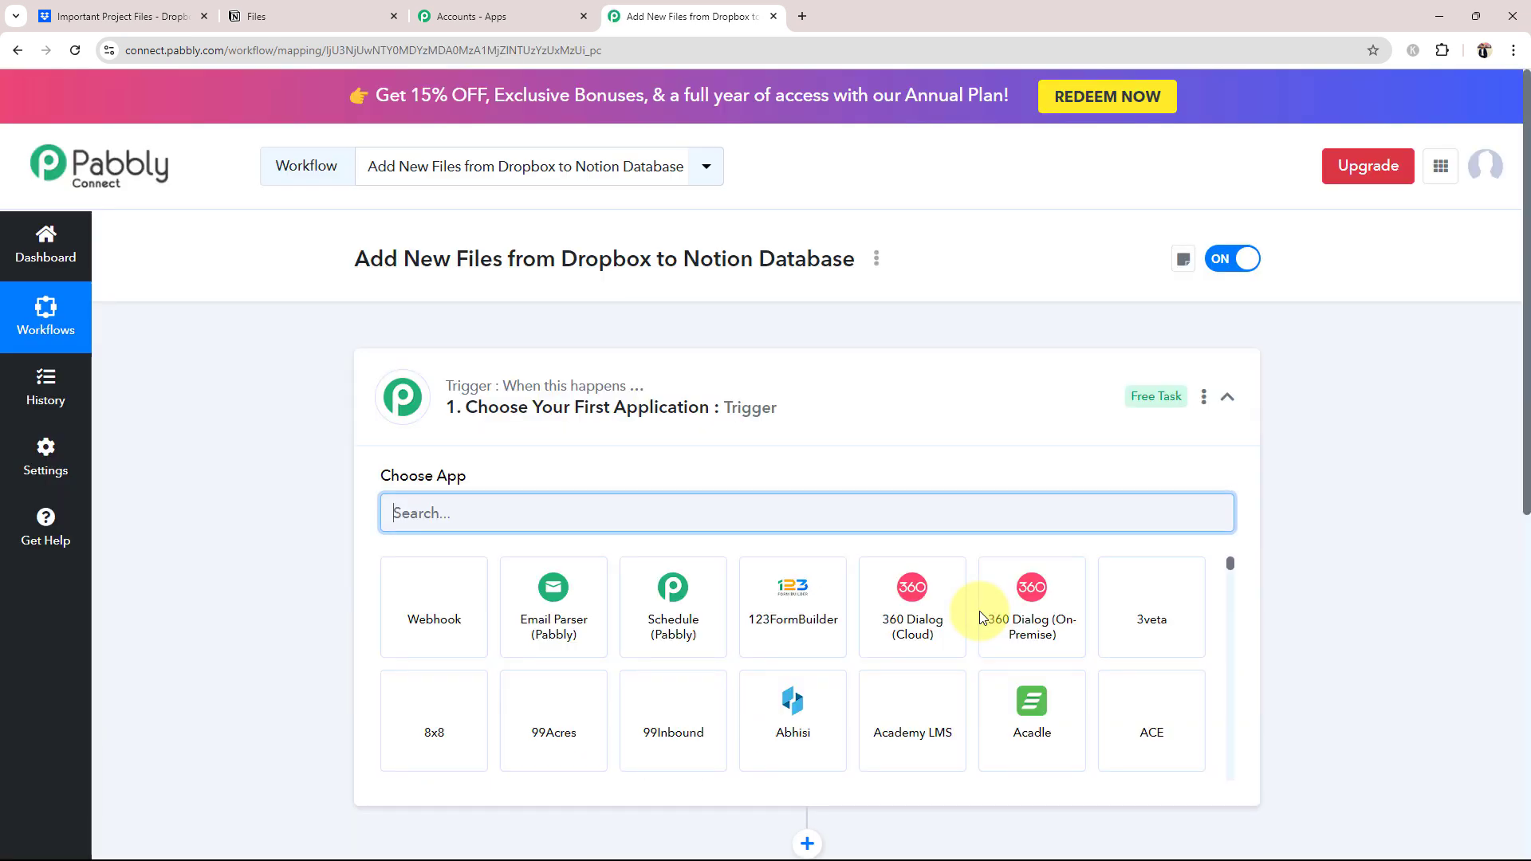
Examine the Important Project Files folder in Dropbox and the Files table in Notion, returning to the Pabbly Connect workflow.
click(846, 405)
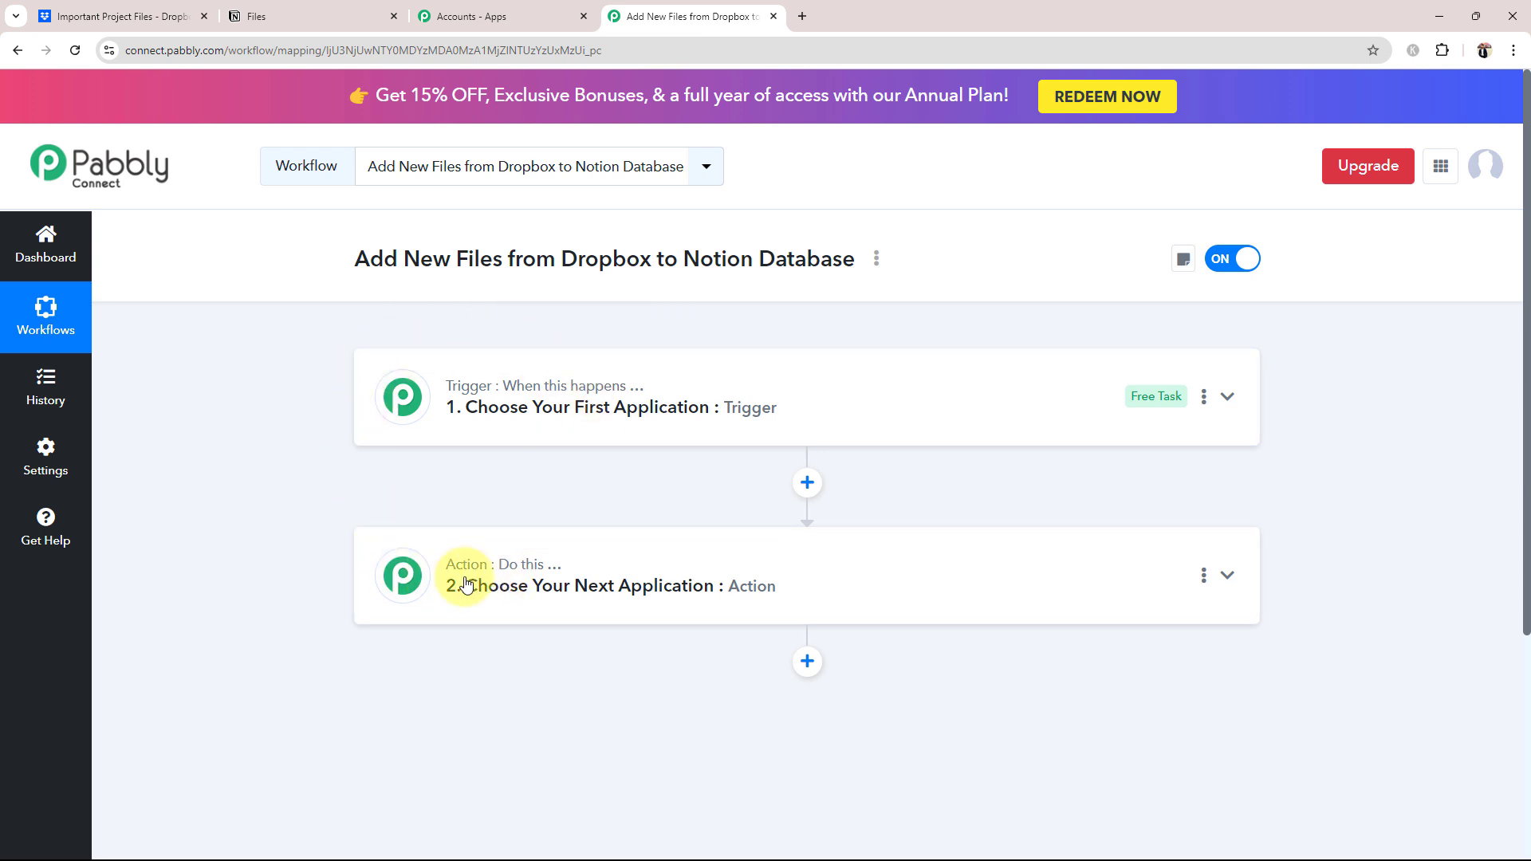
mouse_move(464, 397)
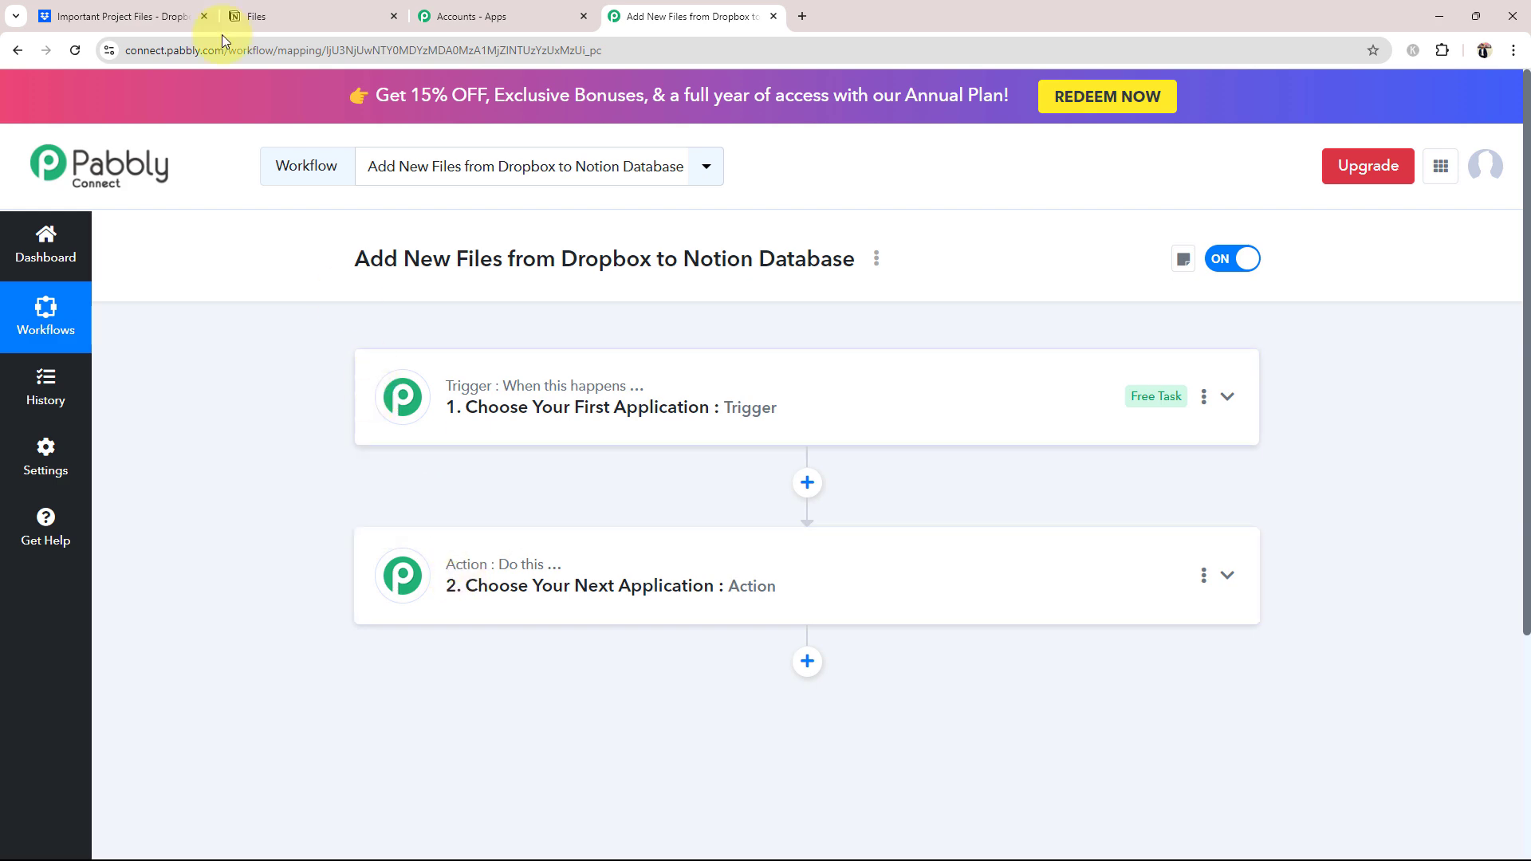
click(127, 16)
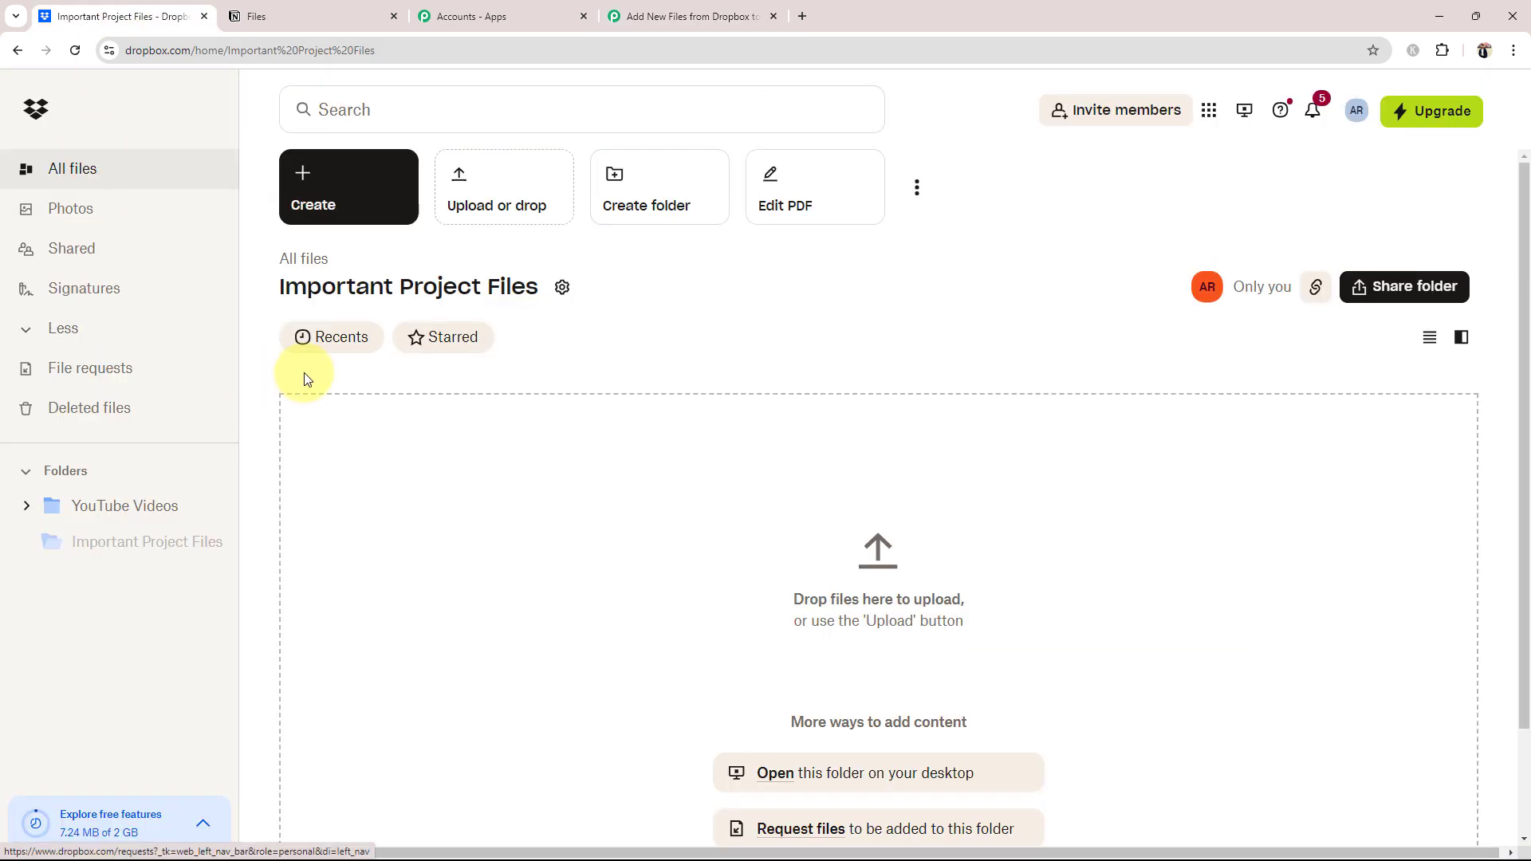
click(315, 14)
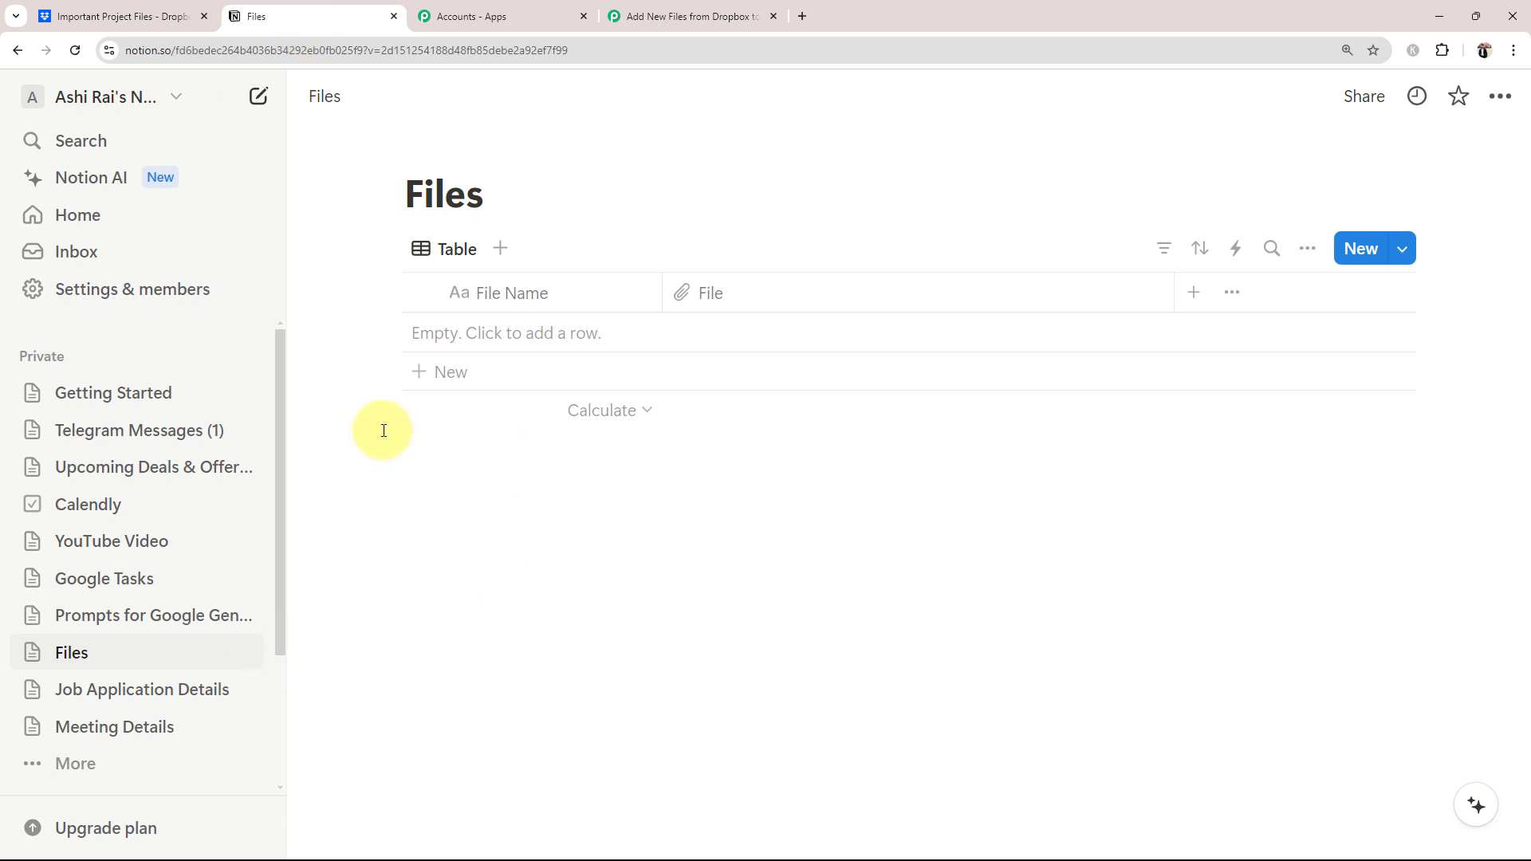
click(725, 14)
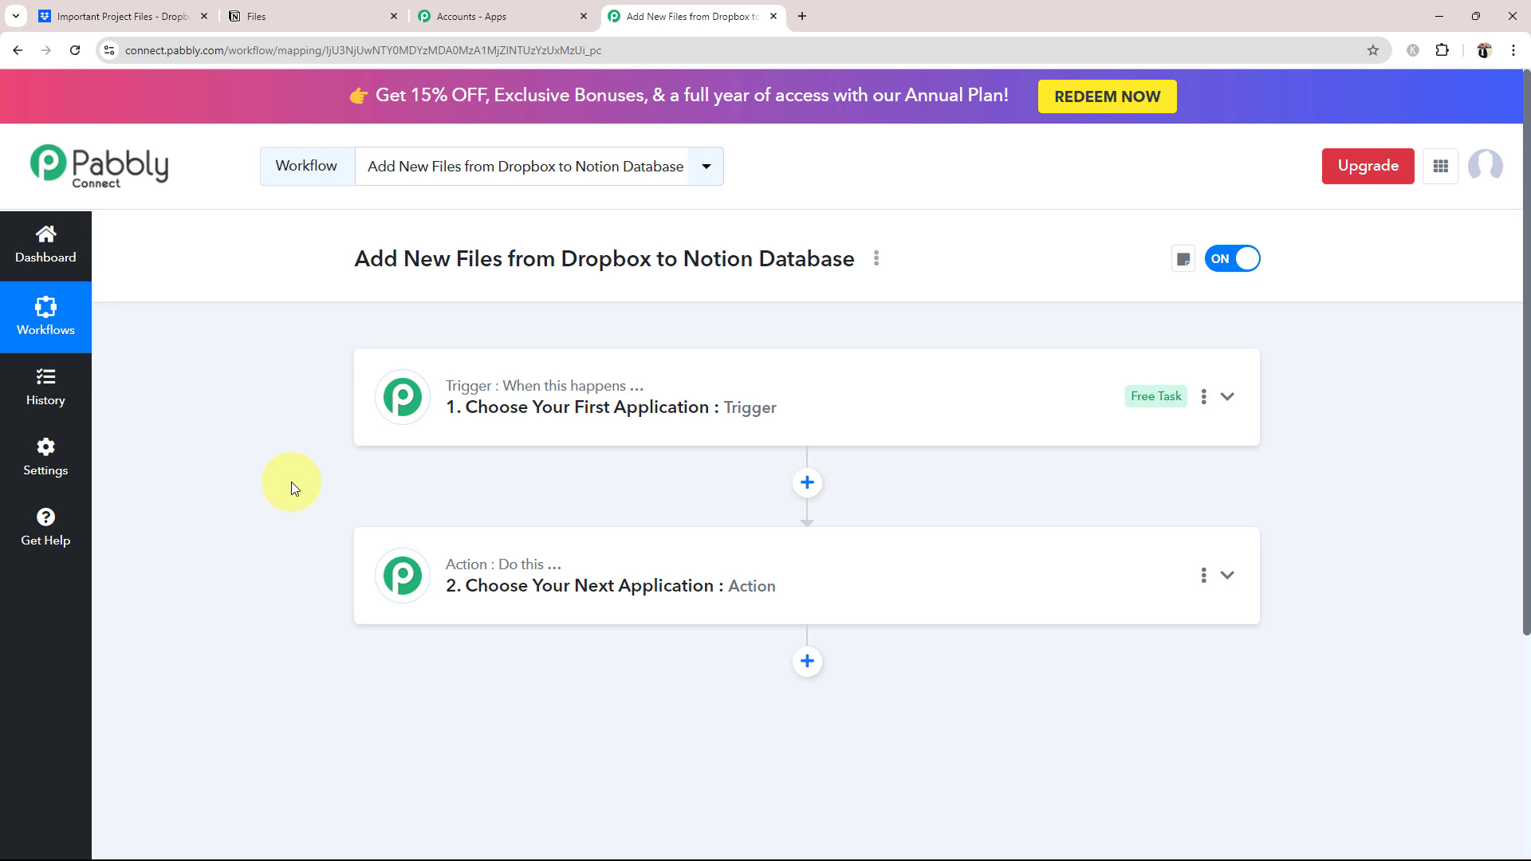
click(103, 9)
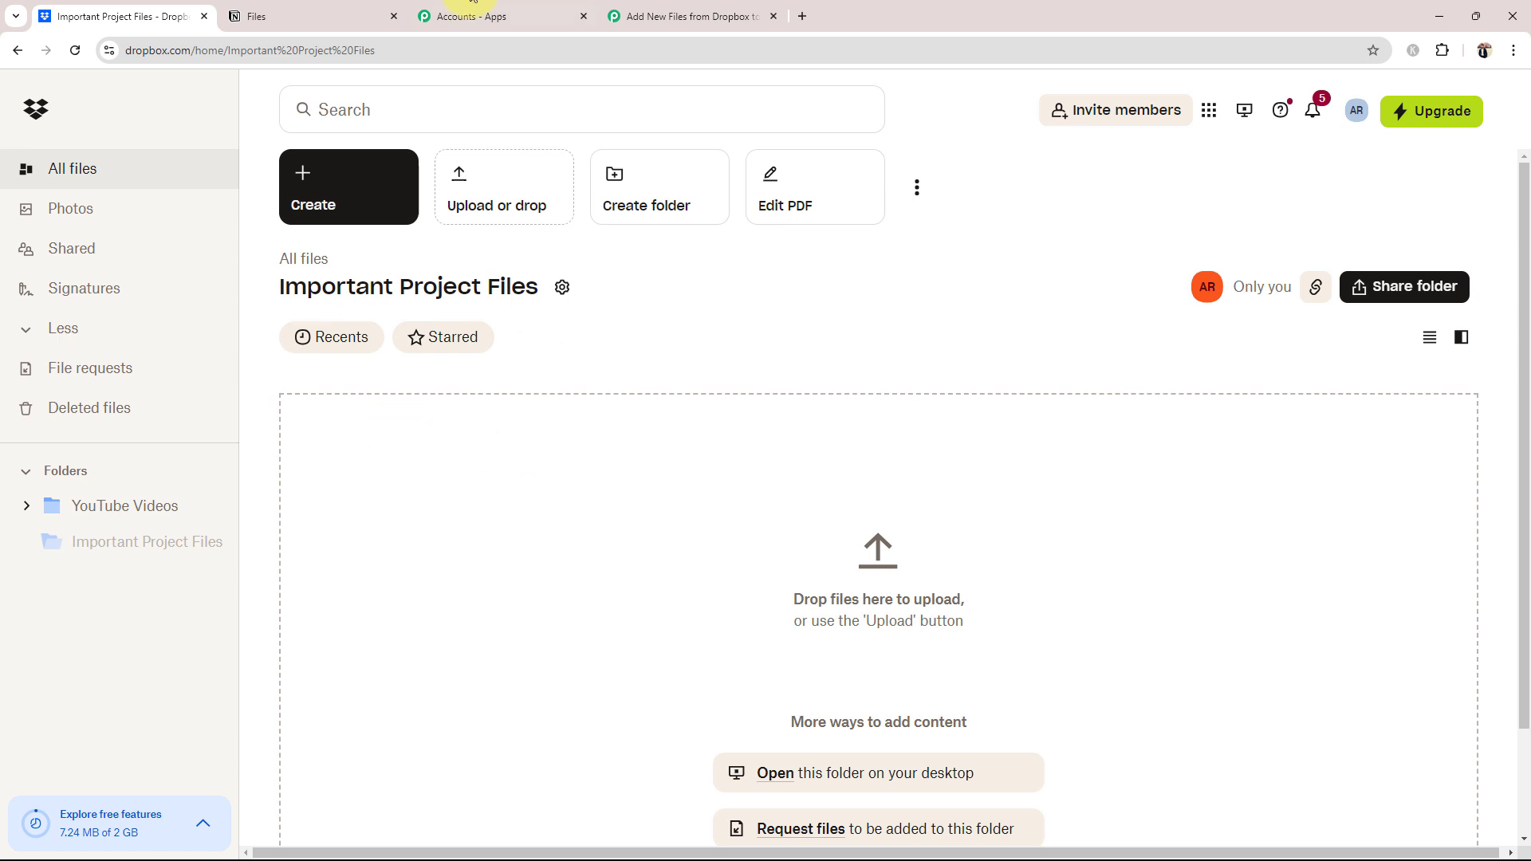
click(279, 16)
click(101, 9)
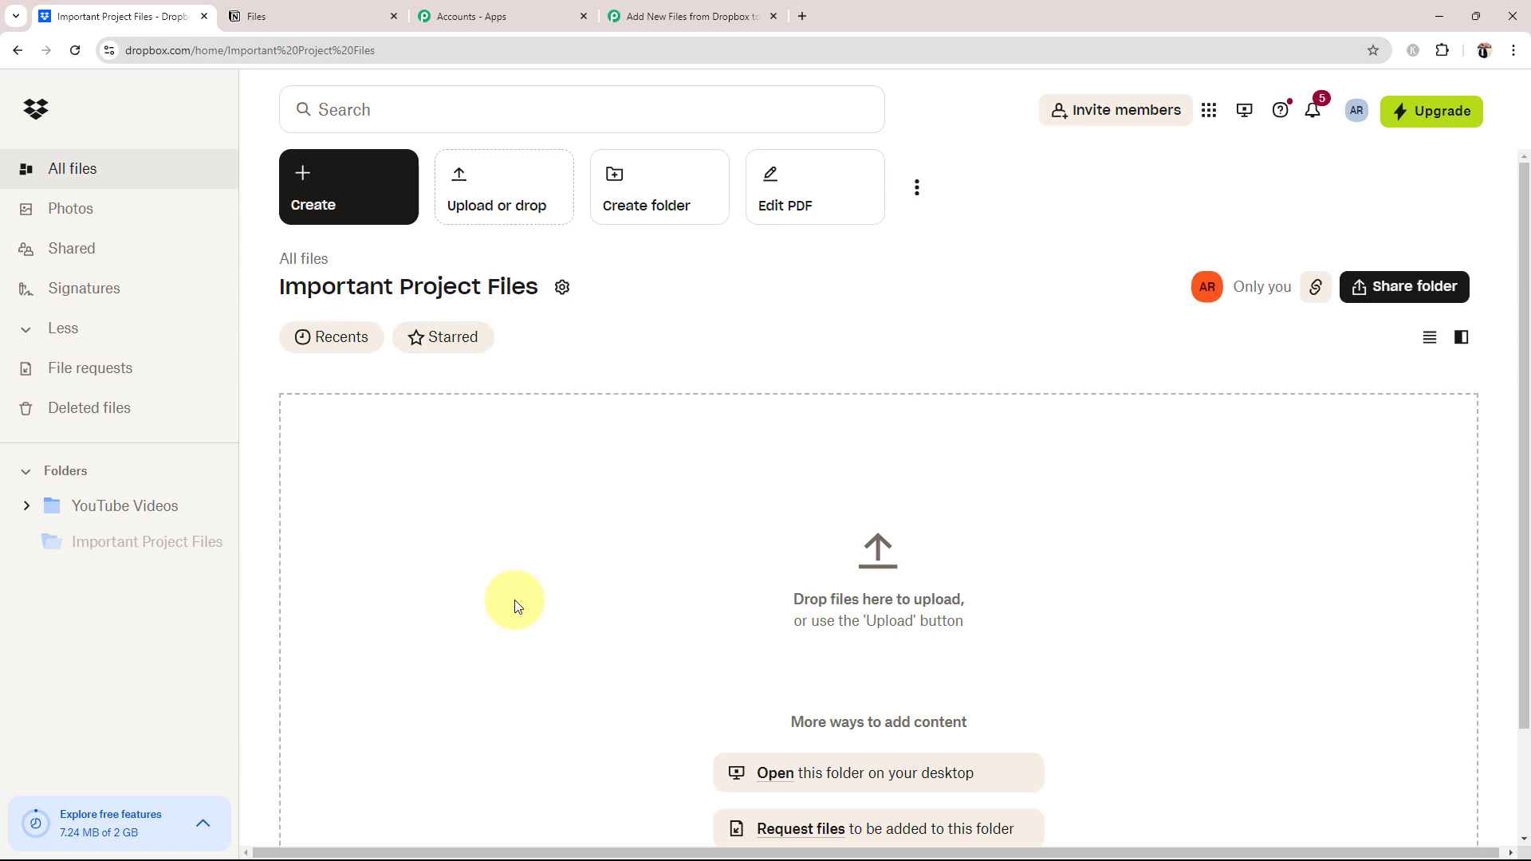
click(249, 15)
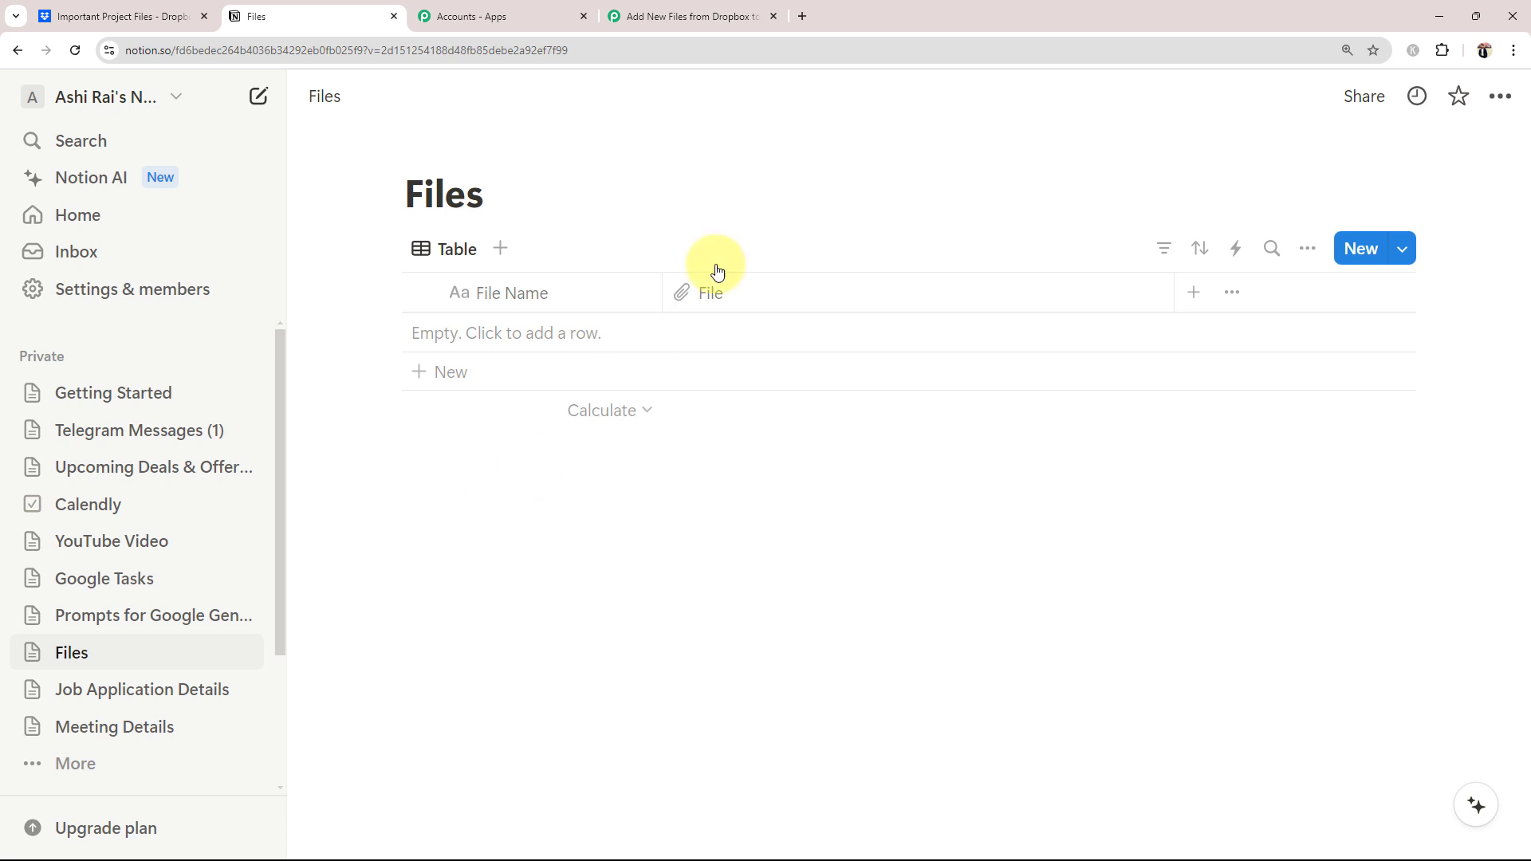
click(652, 15)
Set the workflow's trigger application to Dropbox with New File as the trigger event.
click(540, 429)
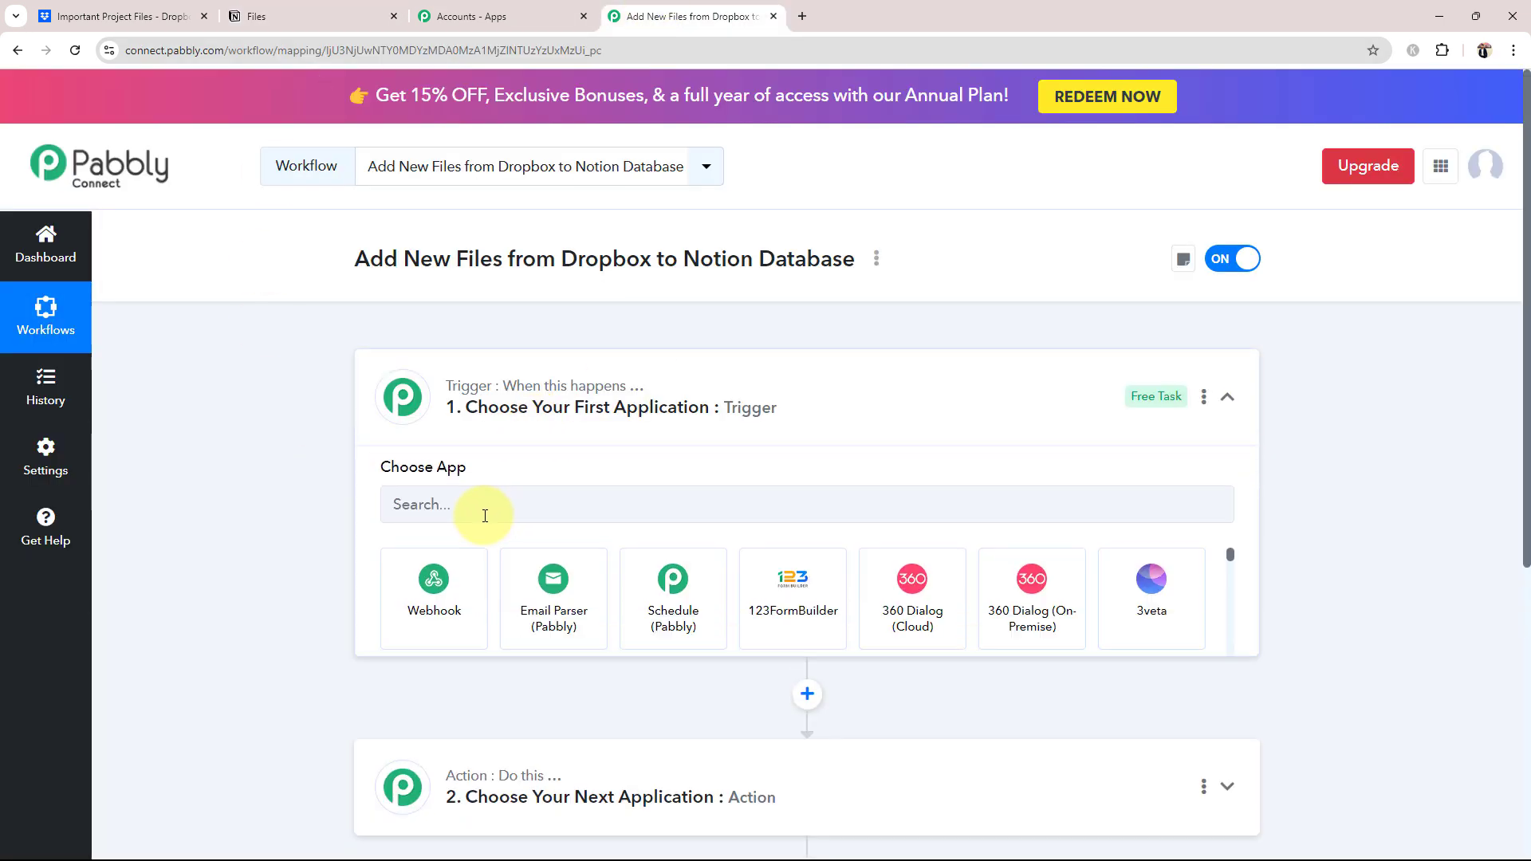
click(480, 508)
text(D)
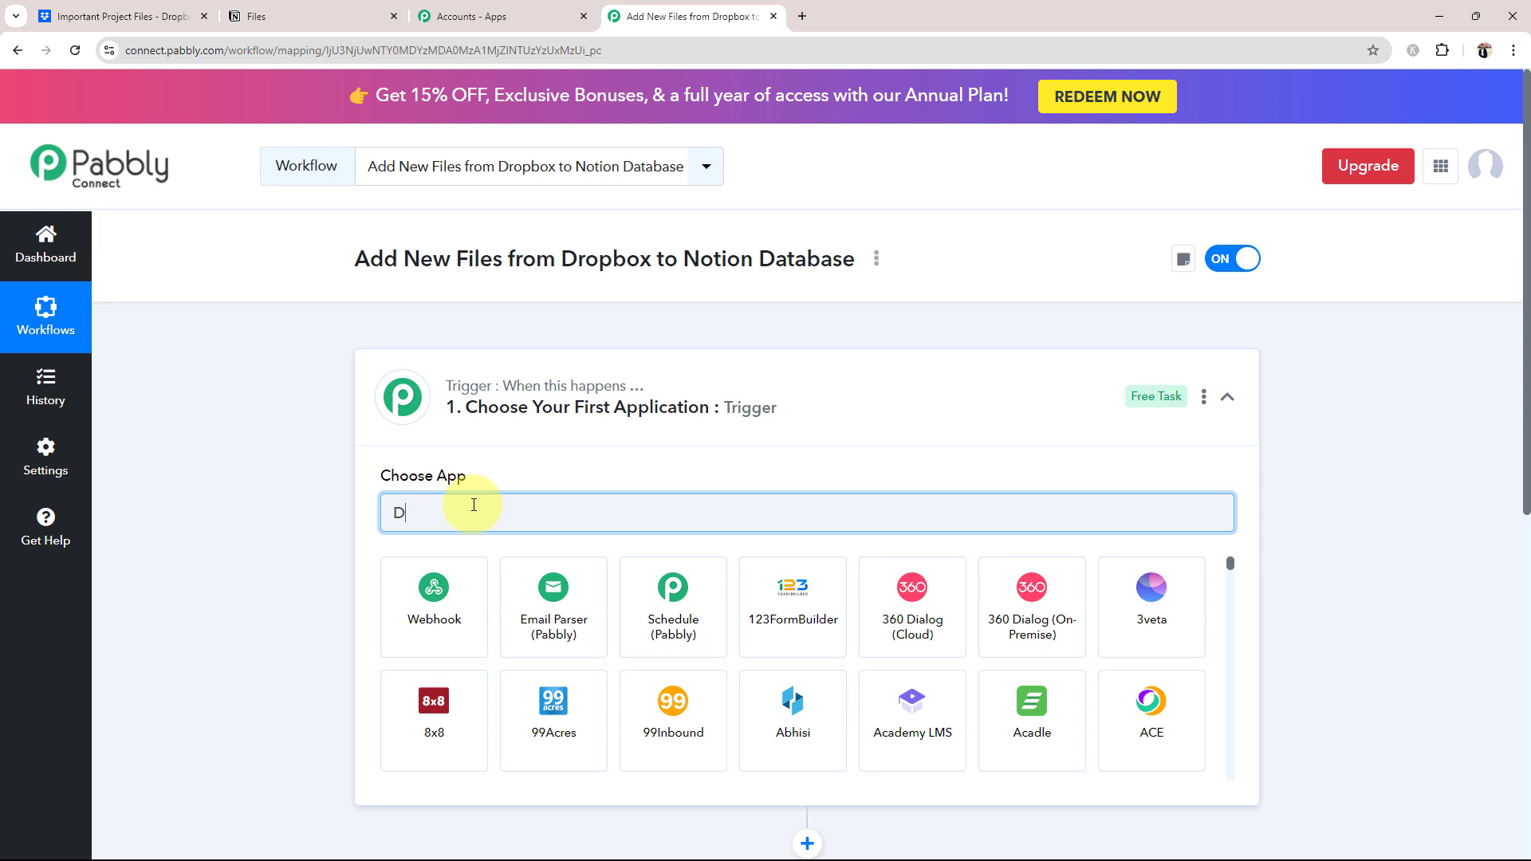
text(ropb)
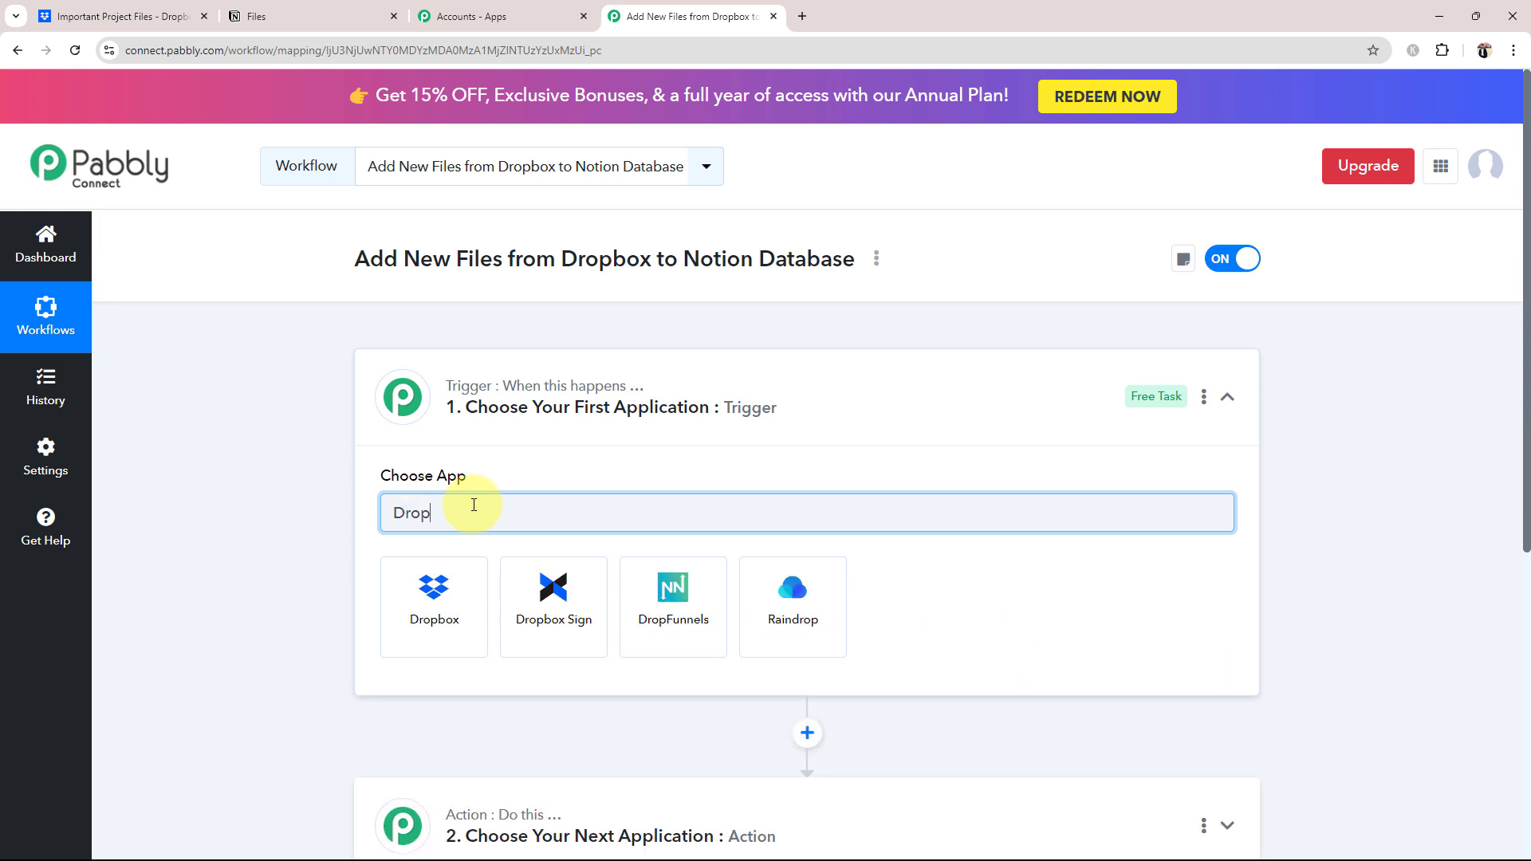
click(466, 600)
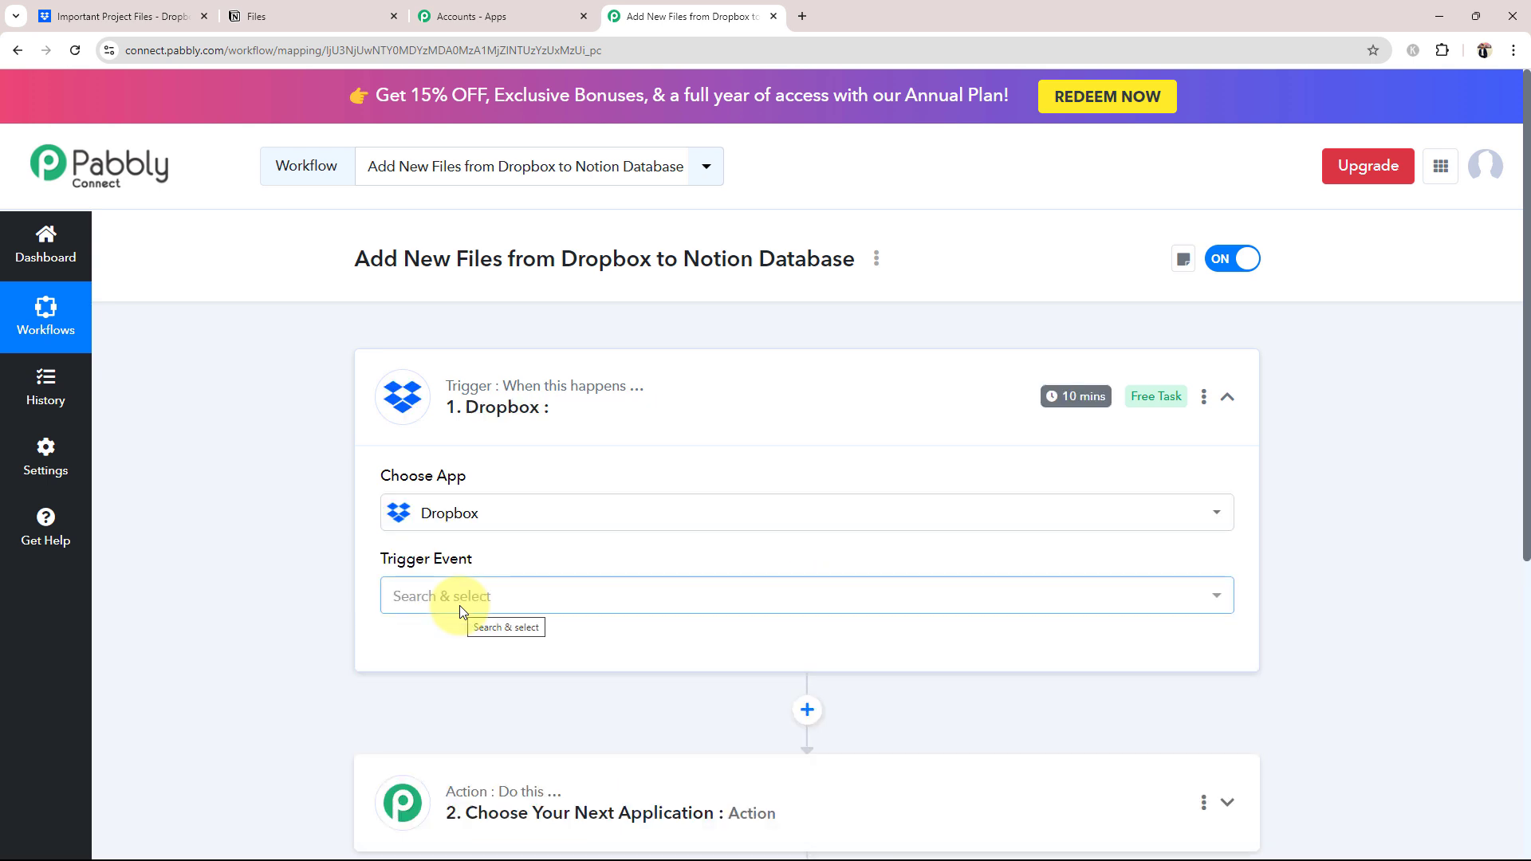
click(459, 605)
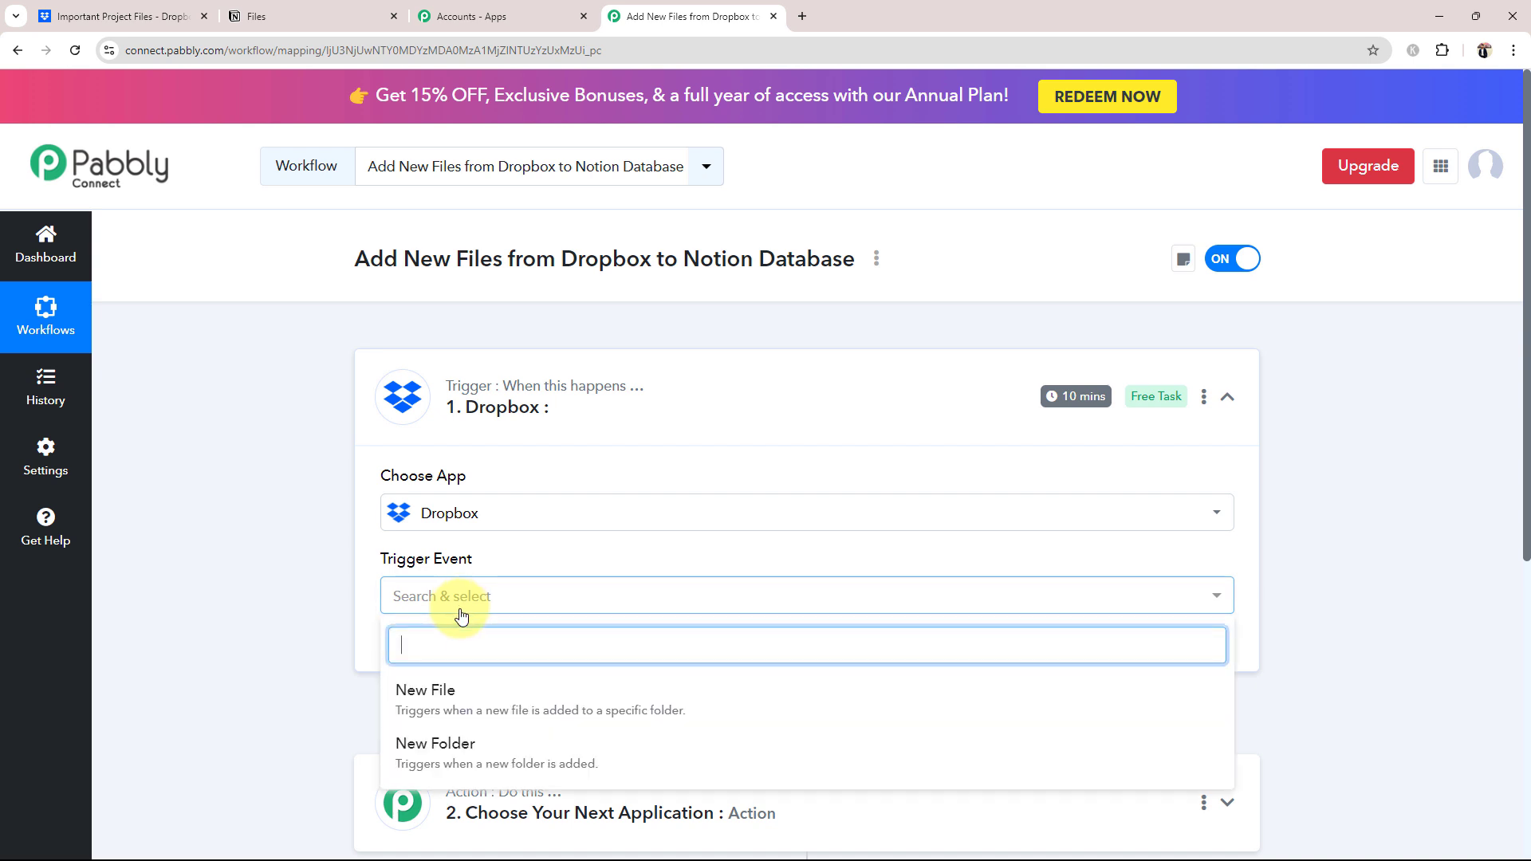
click(438, 690)
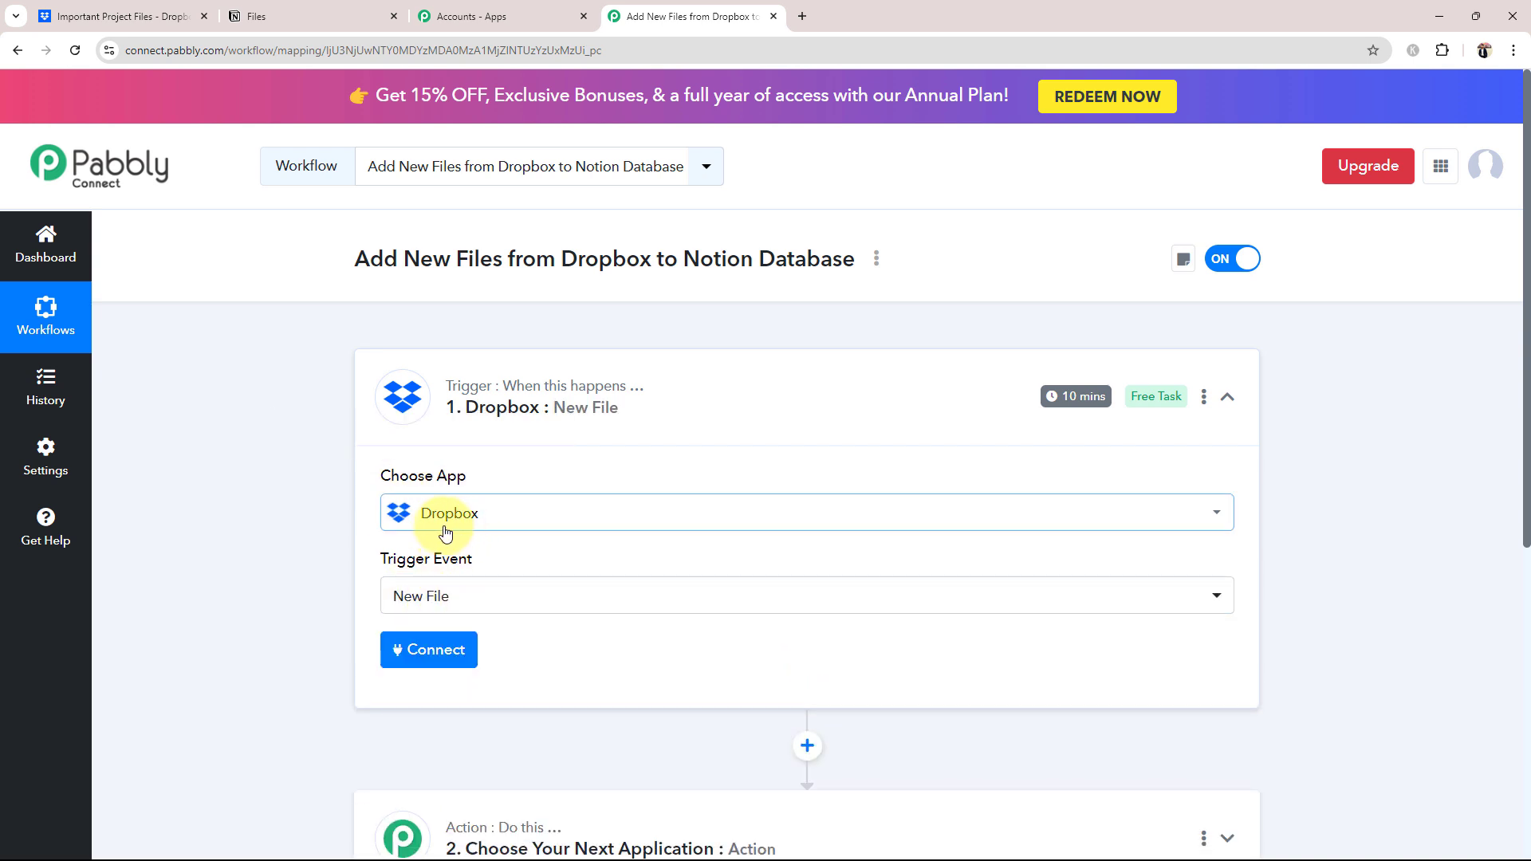
click(558, 430)
Set the workflow's action application to Notion with Create Database Item as the action event.
click(537, 562)
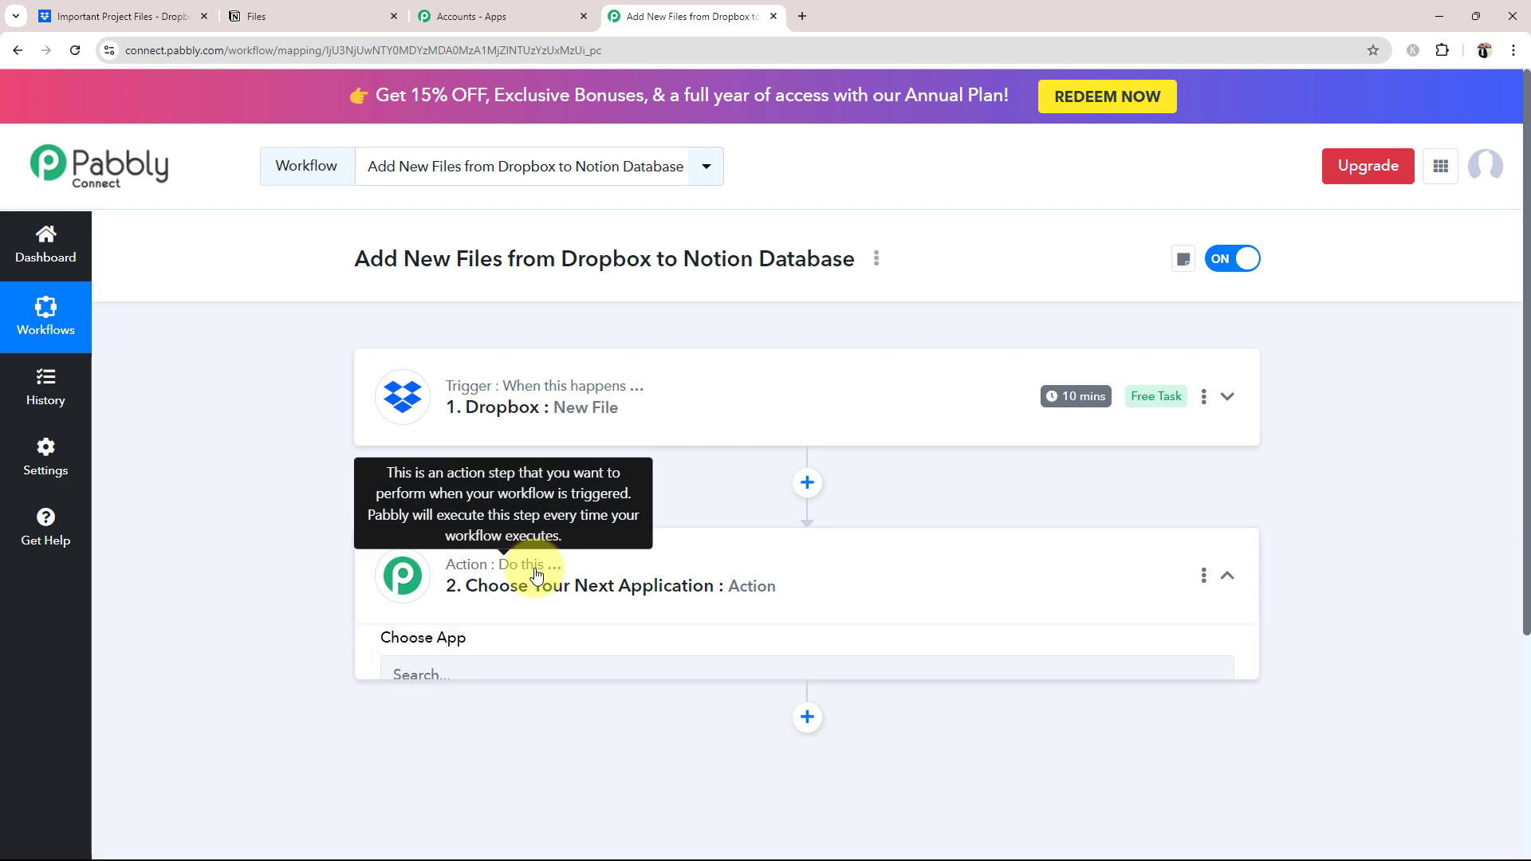
scroll(536, 574, down, 3)
click(418, 409)
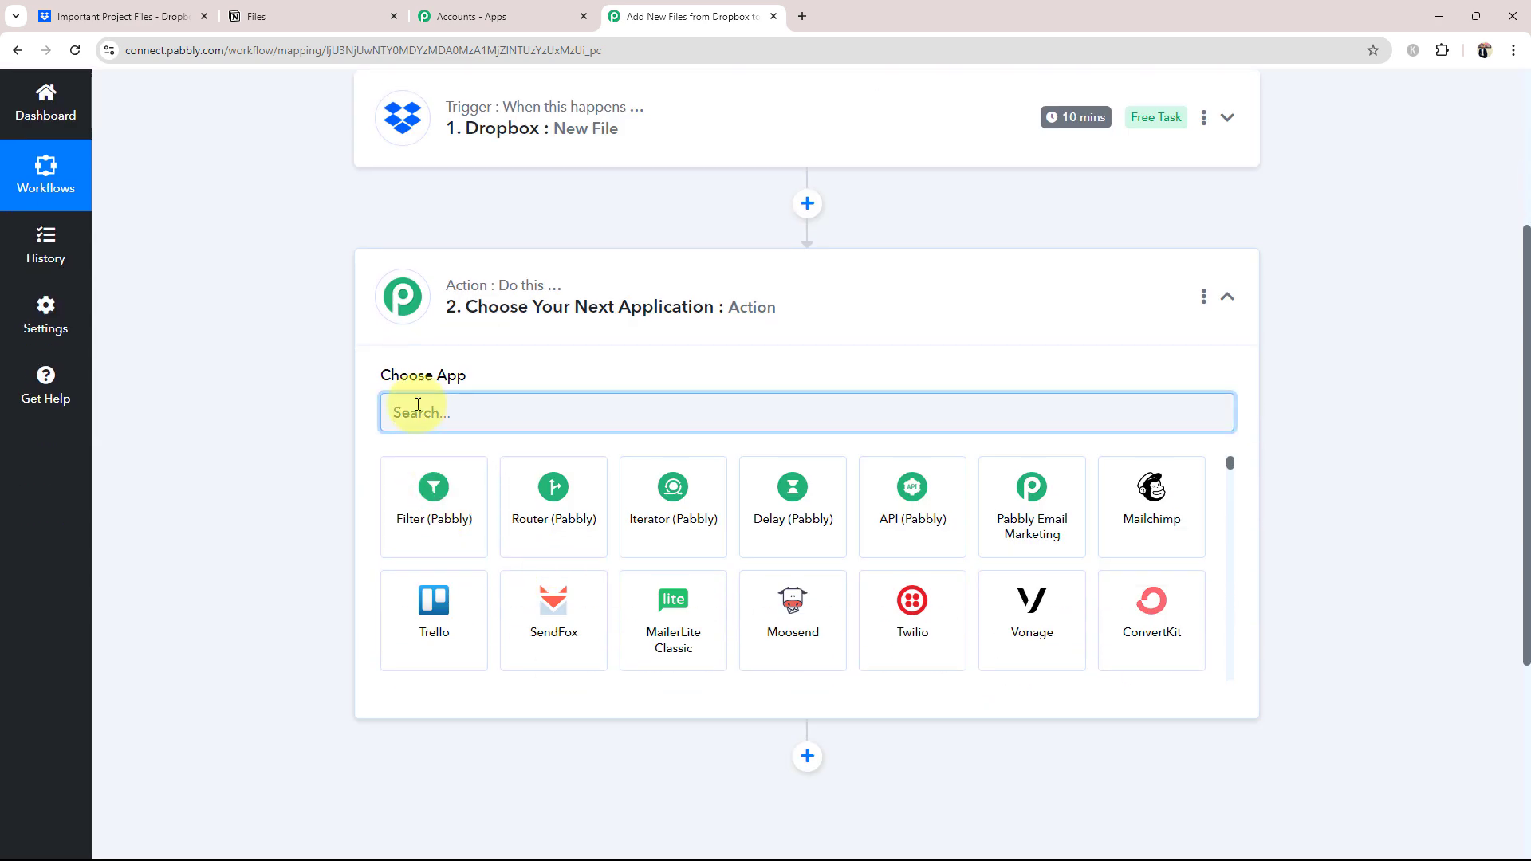
text(Notion)
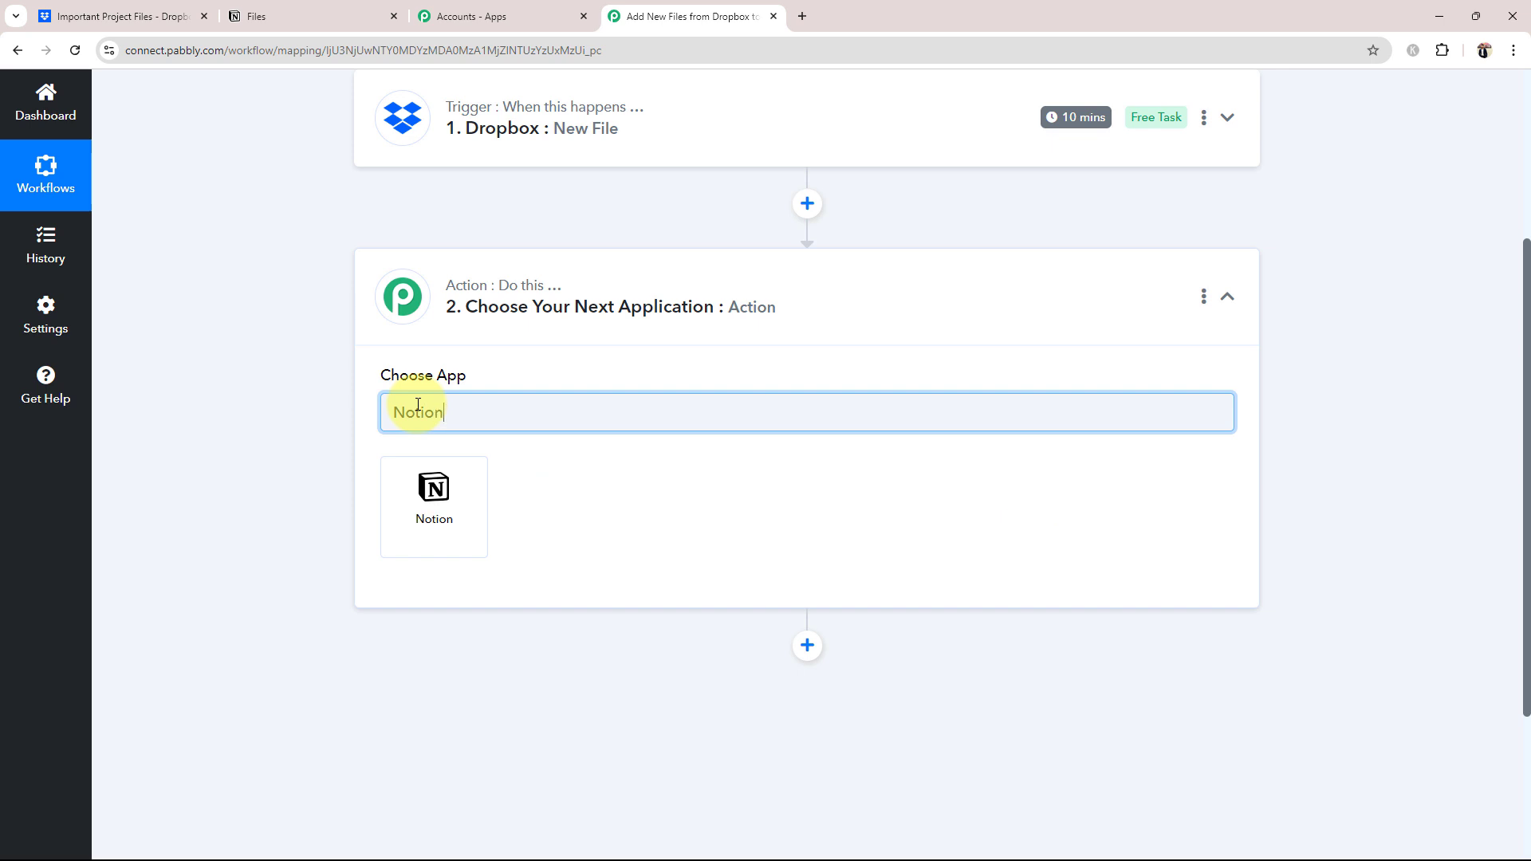
click(415, 520)
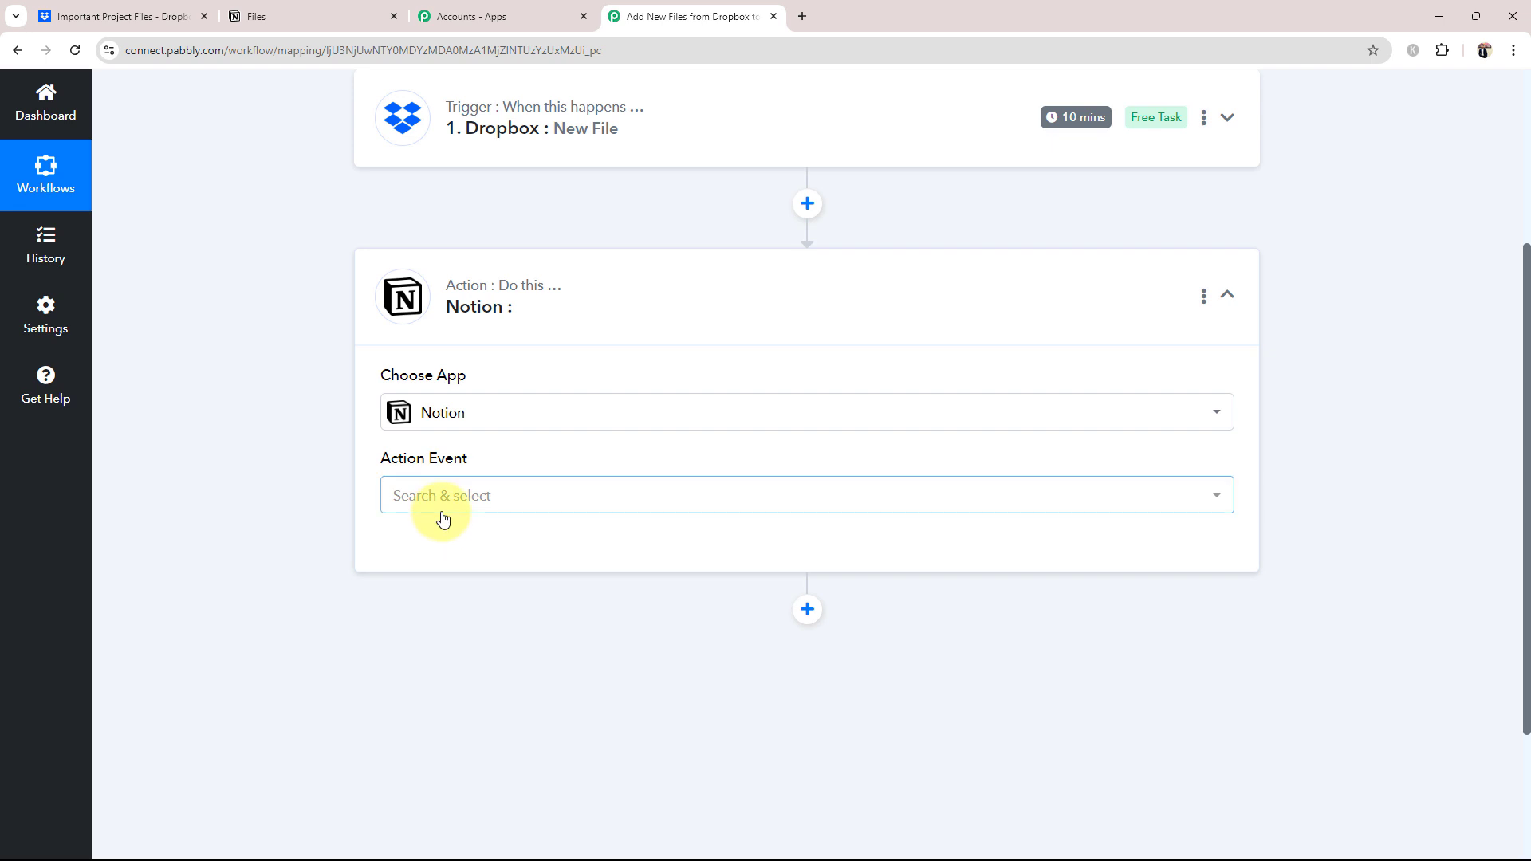
click(441, 510)
click(442, 213)
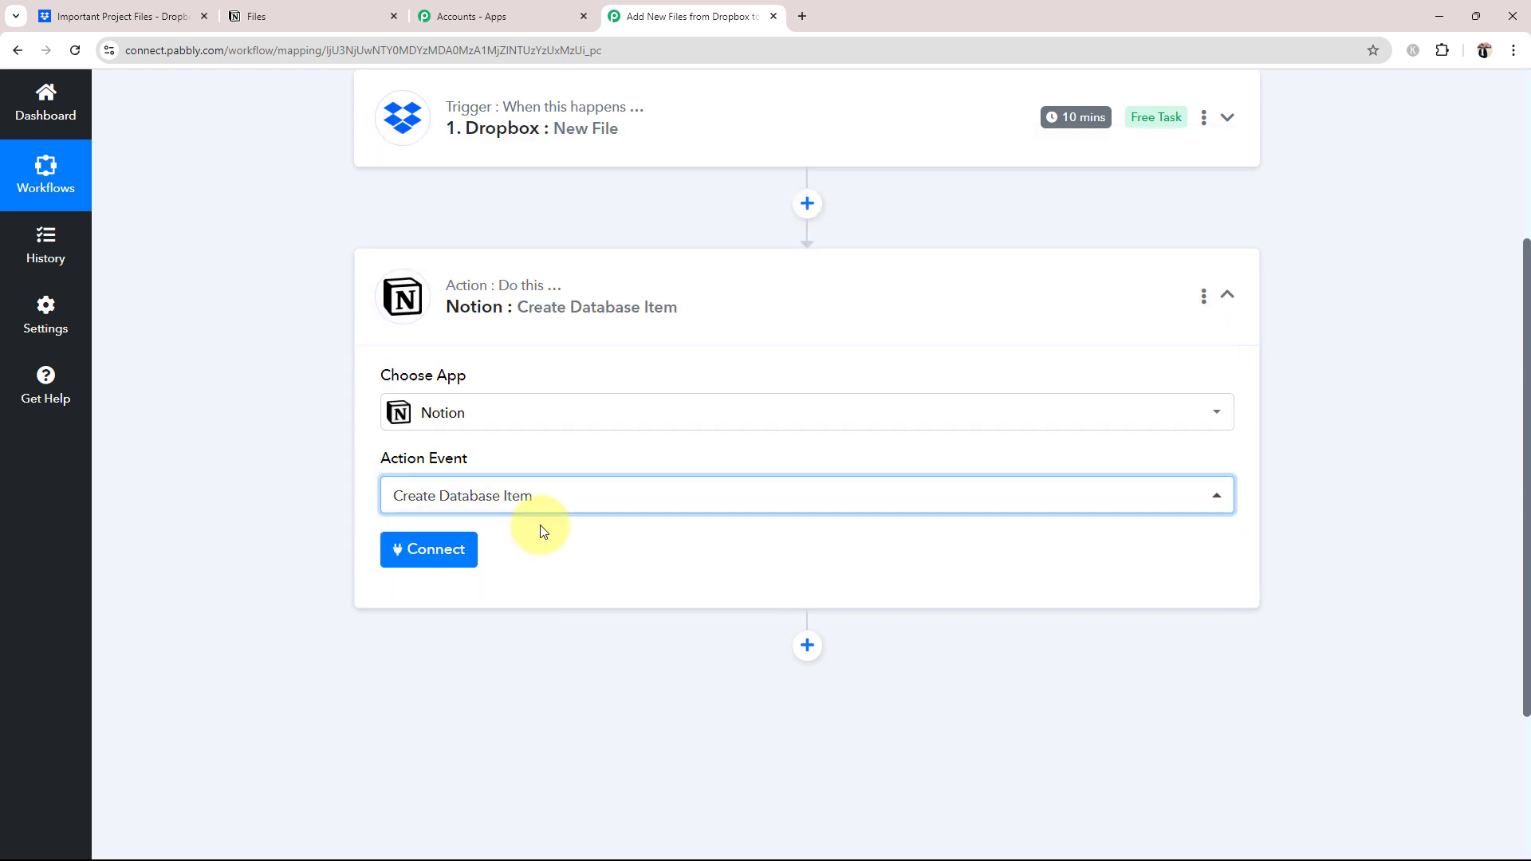
click(608, 298)
click(503, 310)
scroll(502, 308, up, 4)
click(395, 536)
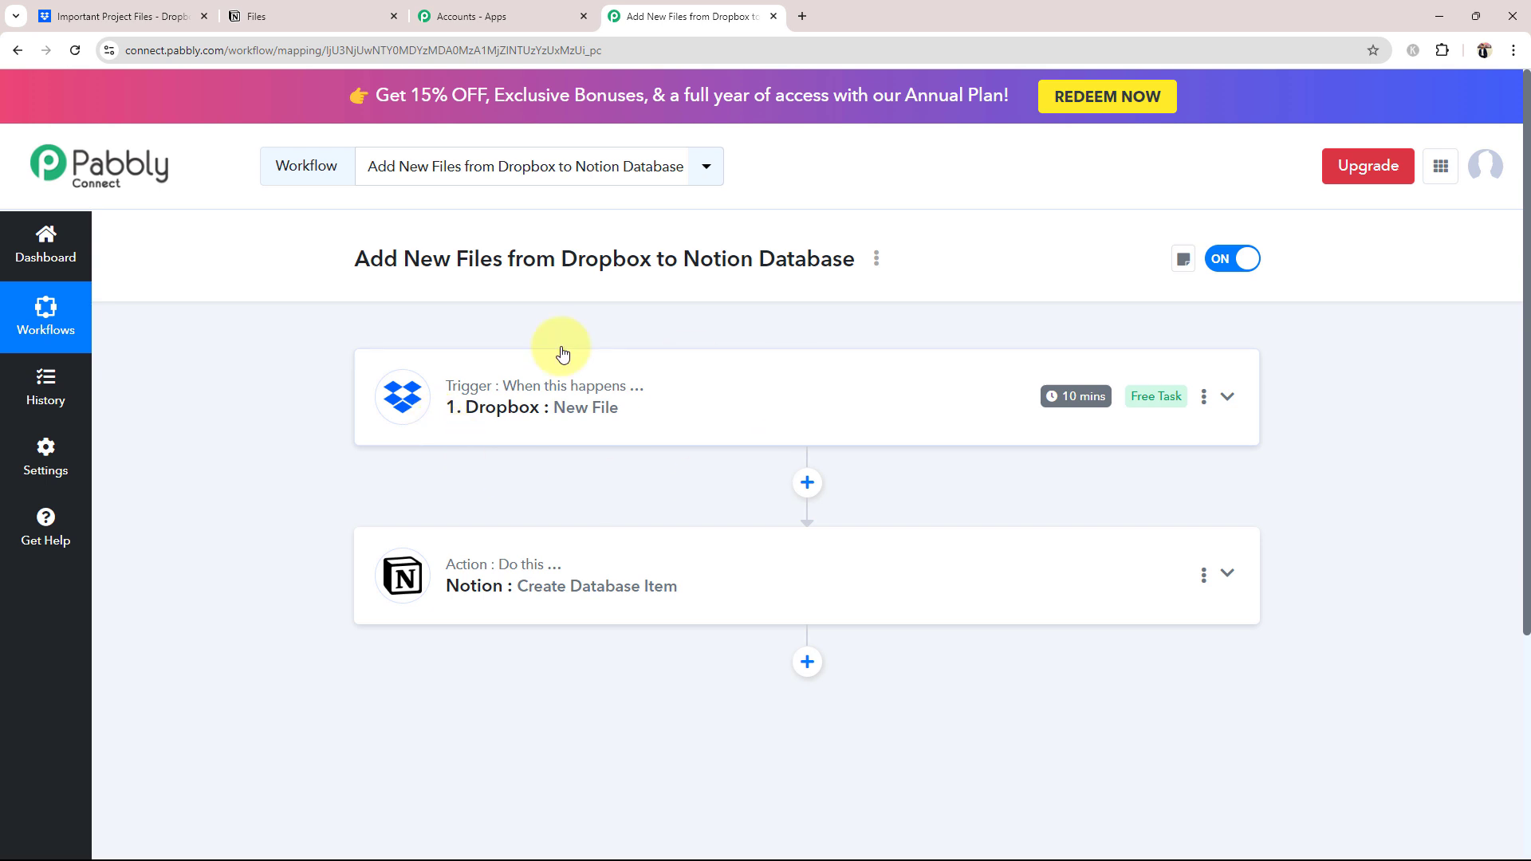
Connect the Dropbox trigger to the Dropbox account by adding a new connection.
click(530, 408)
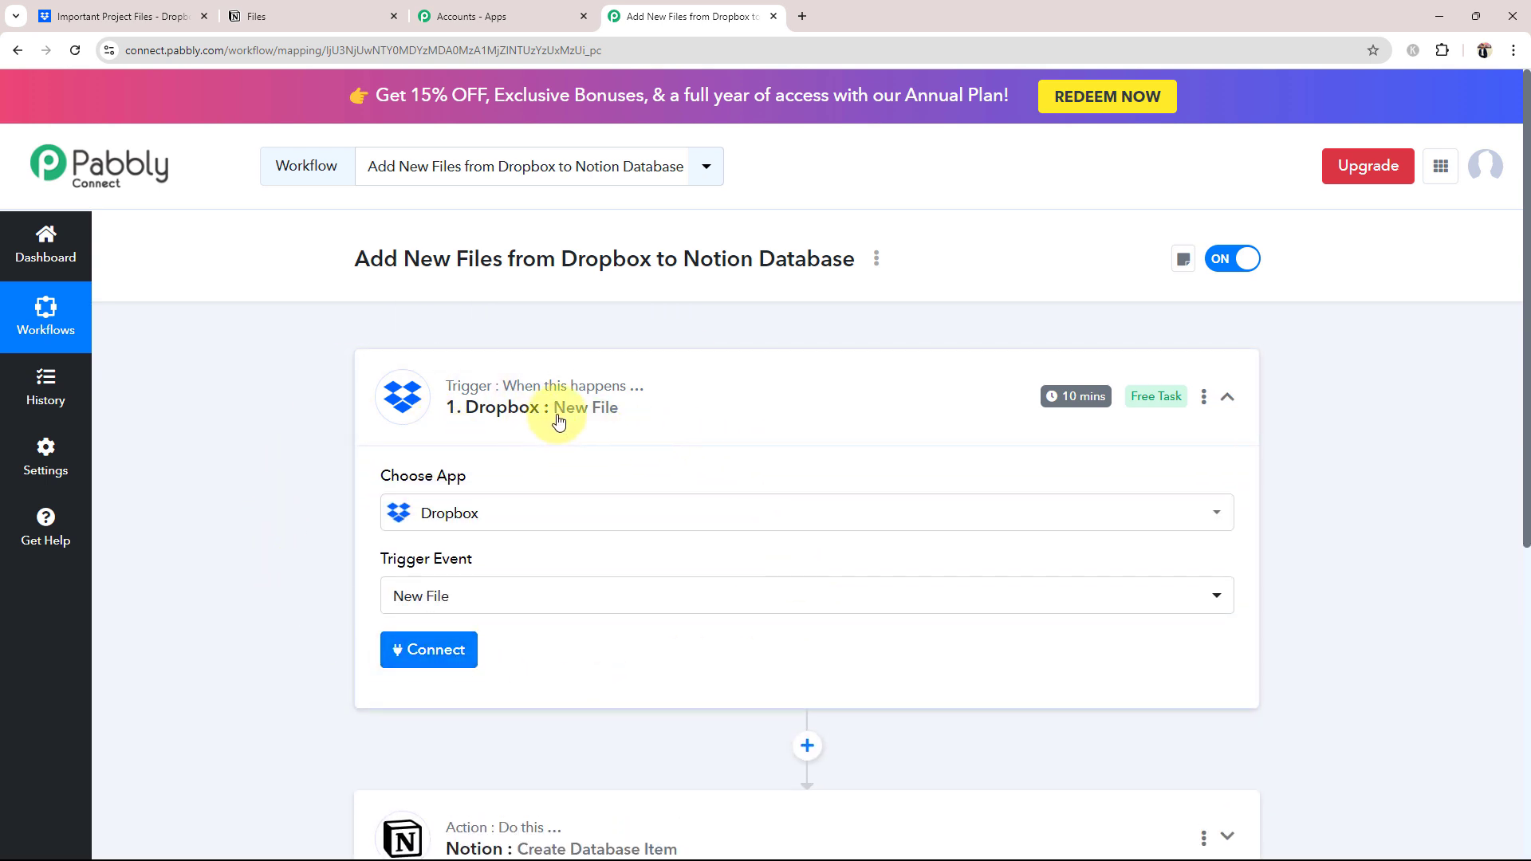
scroll(368, 537, down, 1)
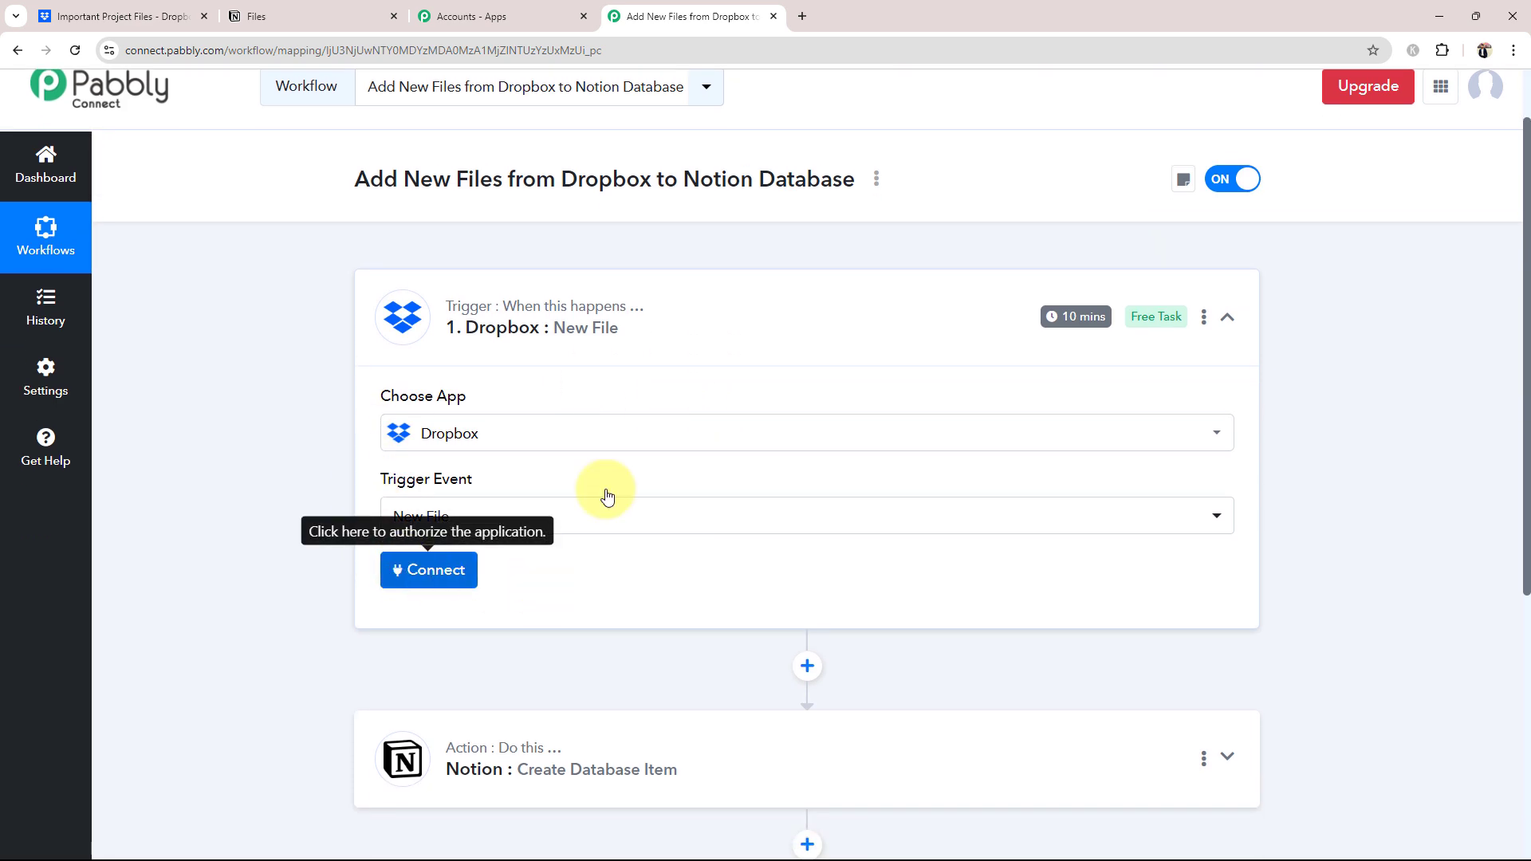
click(443, 582)
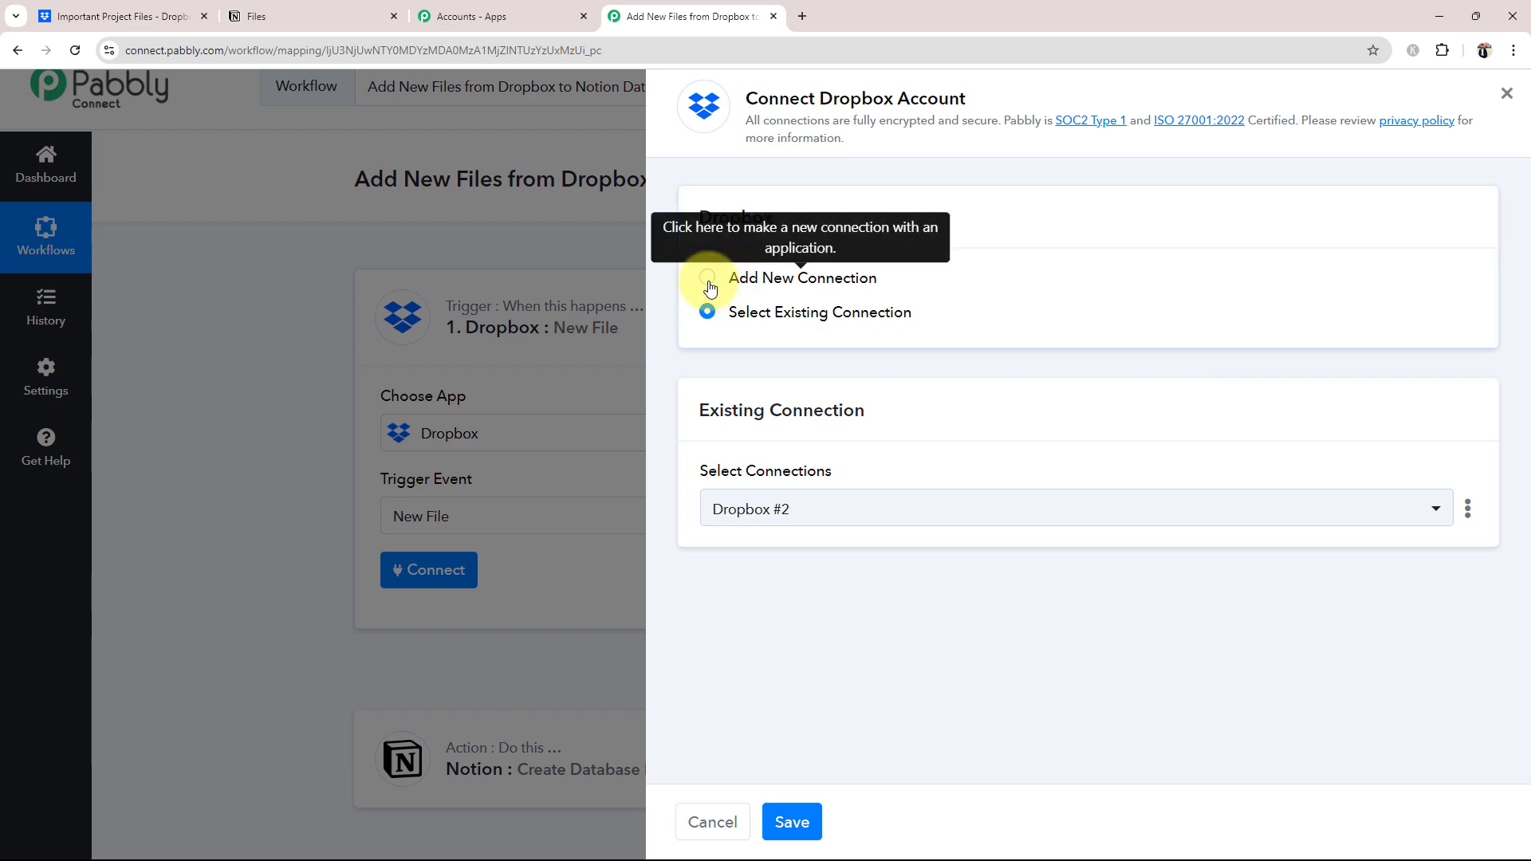
click(706, 280)
click(795, 538)
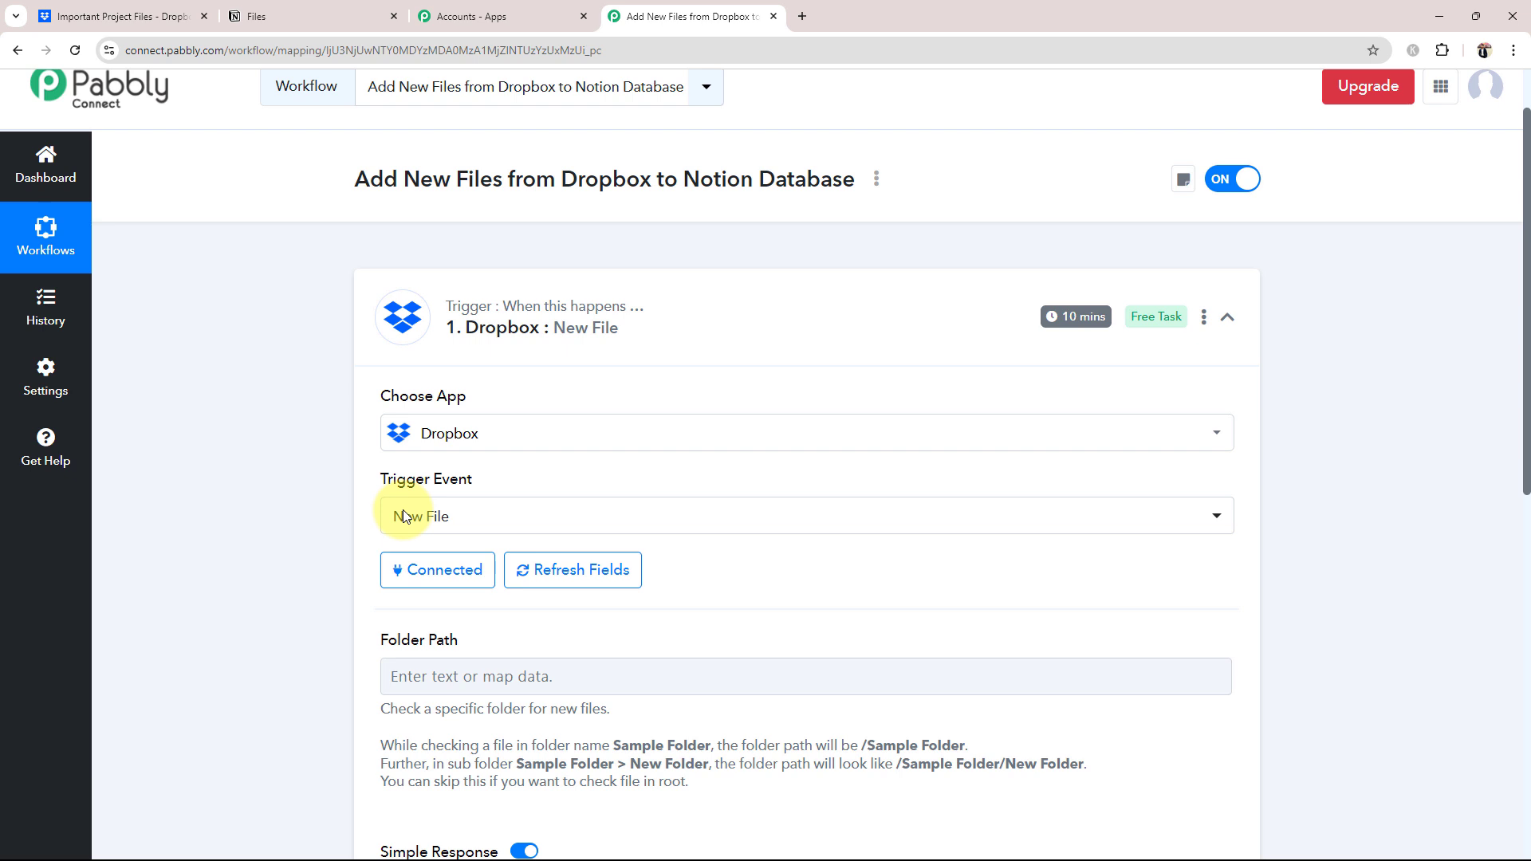
Review the Dropbox trigger's Folder Path setting and its guidance on how to write folder paths.
scroll(403, 509, down, 3)
drag(381, 402, 462, 404)
click(305, 424)
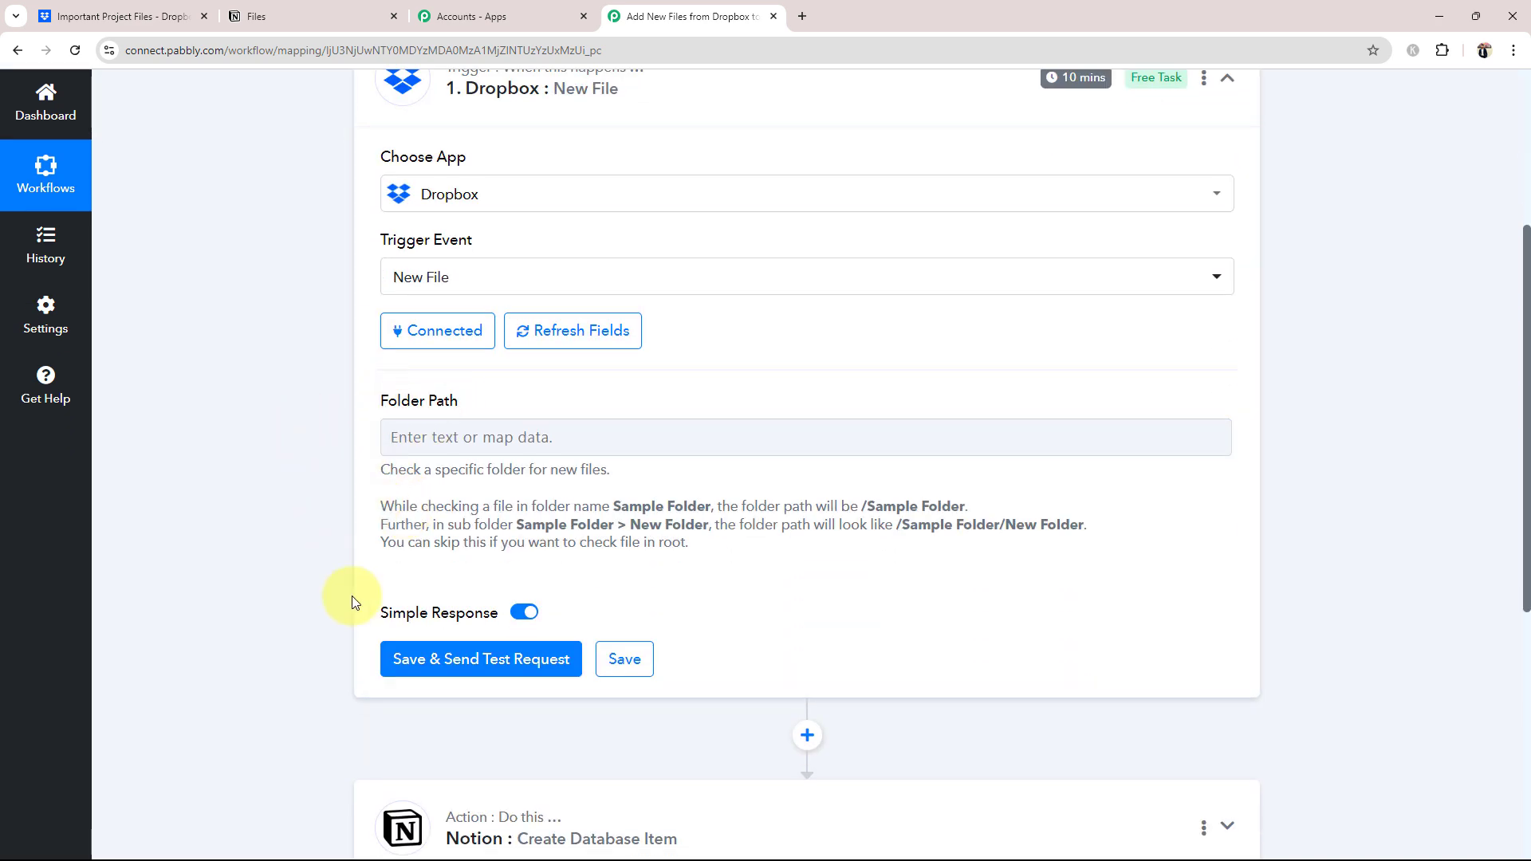
Examine the example paths for a folder and a subfolder in the Folder Path guidance.
scroll(368, 471, up, 1)
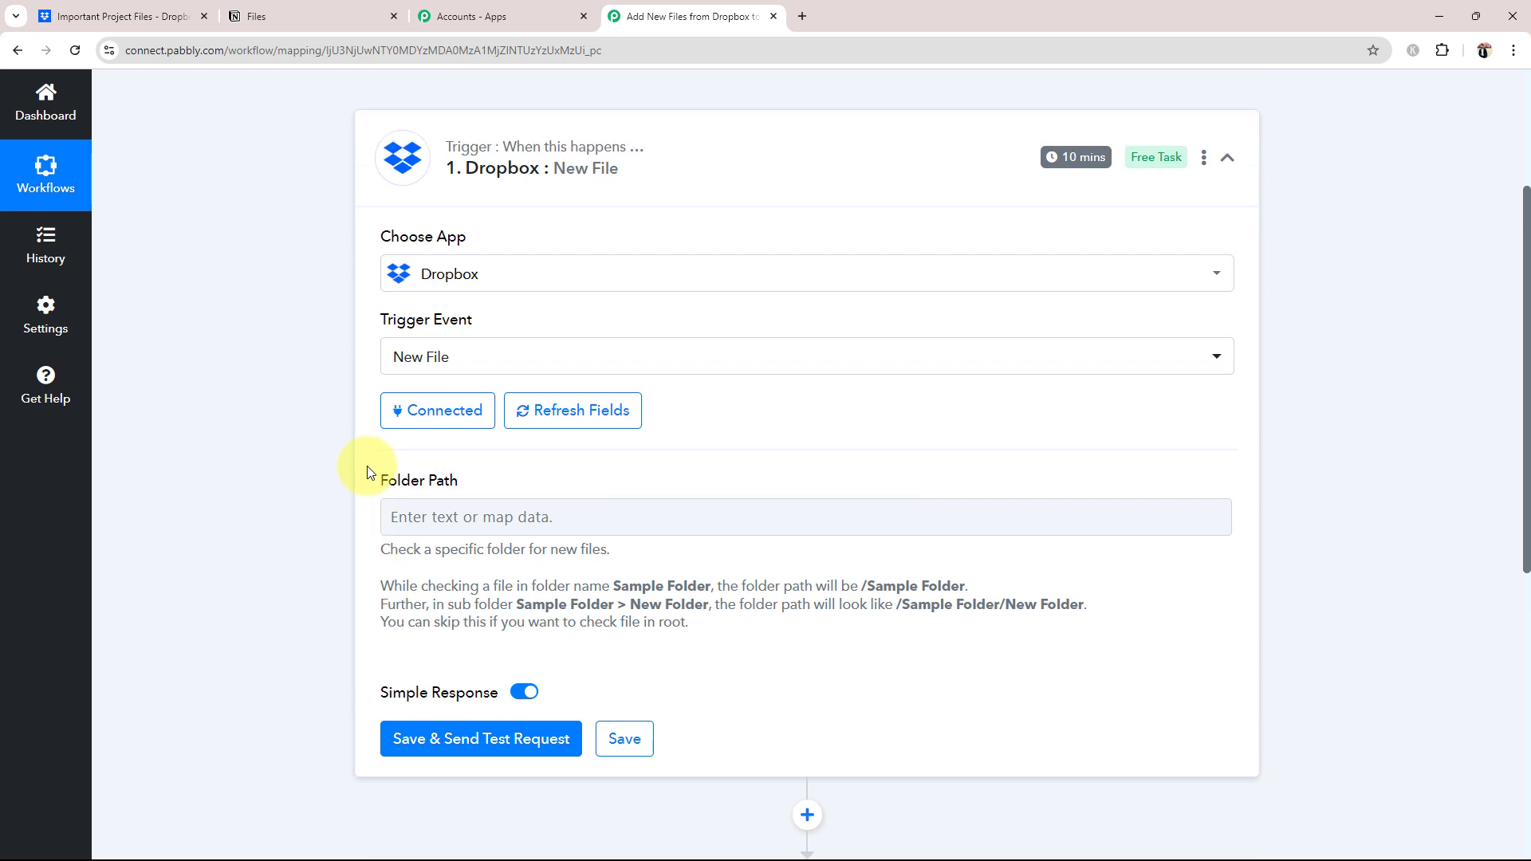
drag(384, 584, 690, 620)
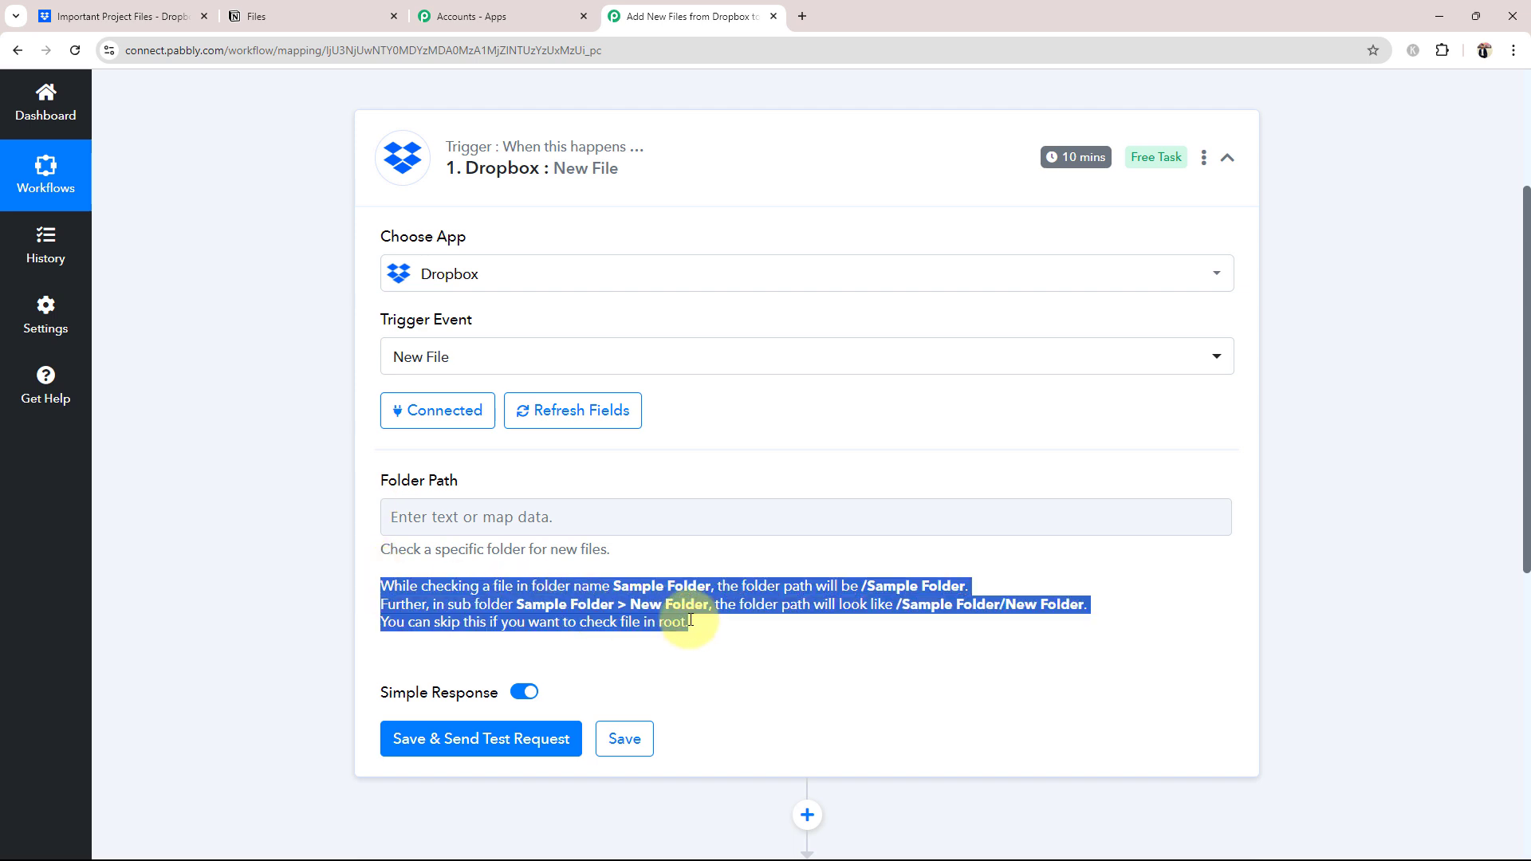
click(808, 671)
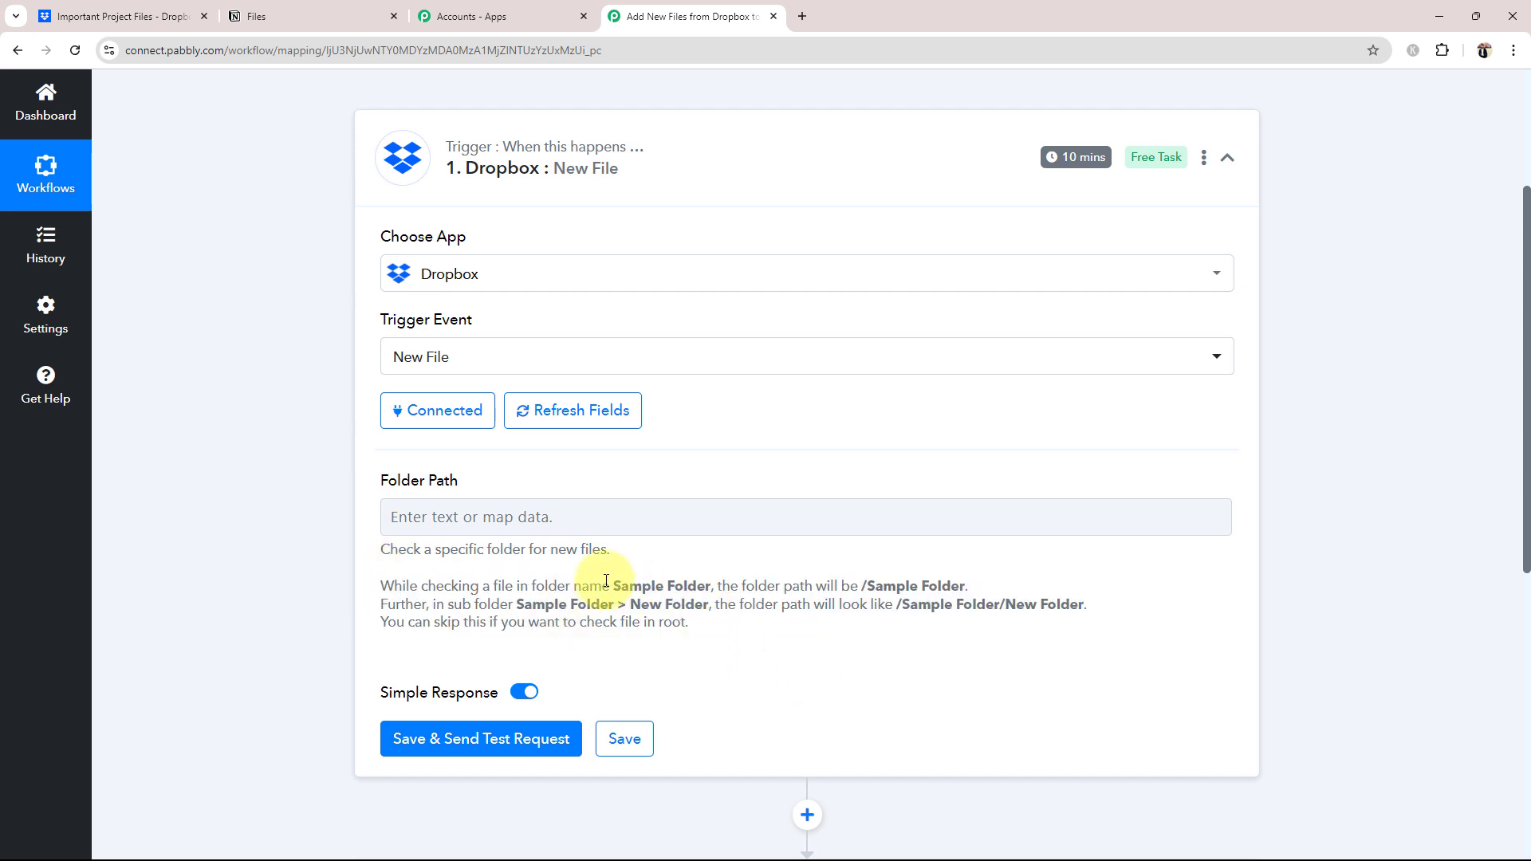
drag(614, 587, 707, 586)
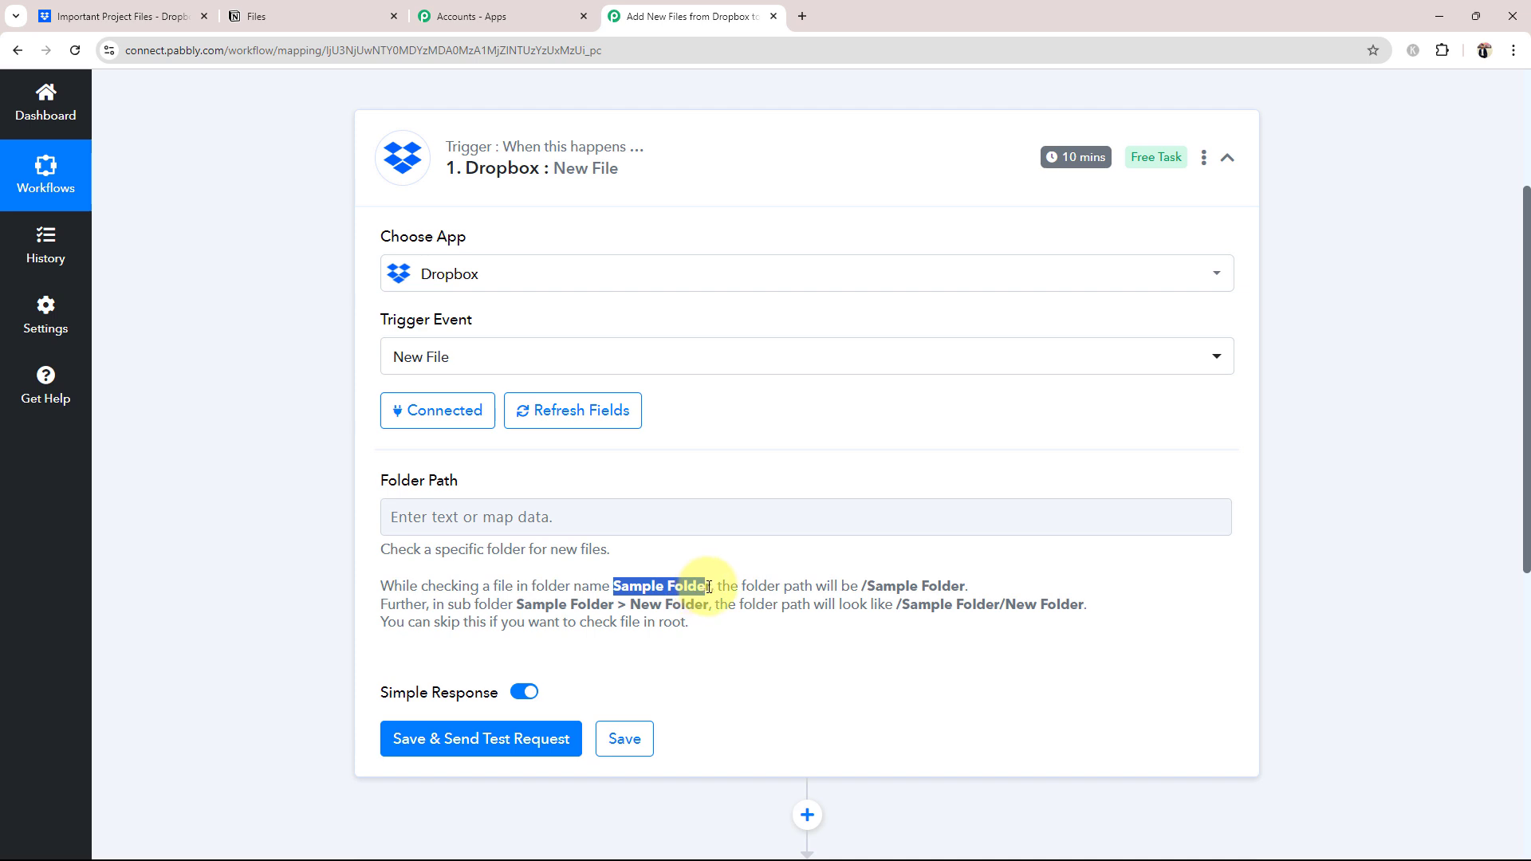
click(761, 647)
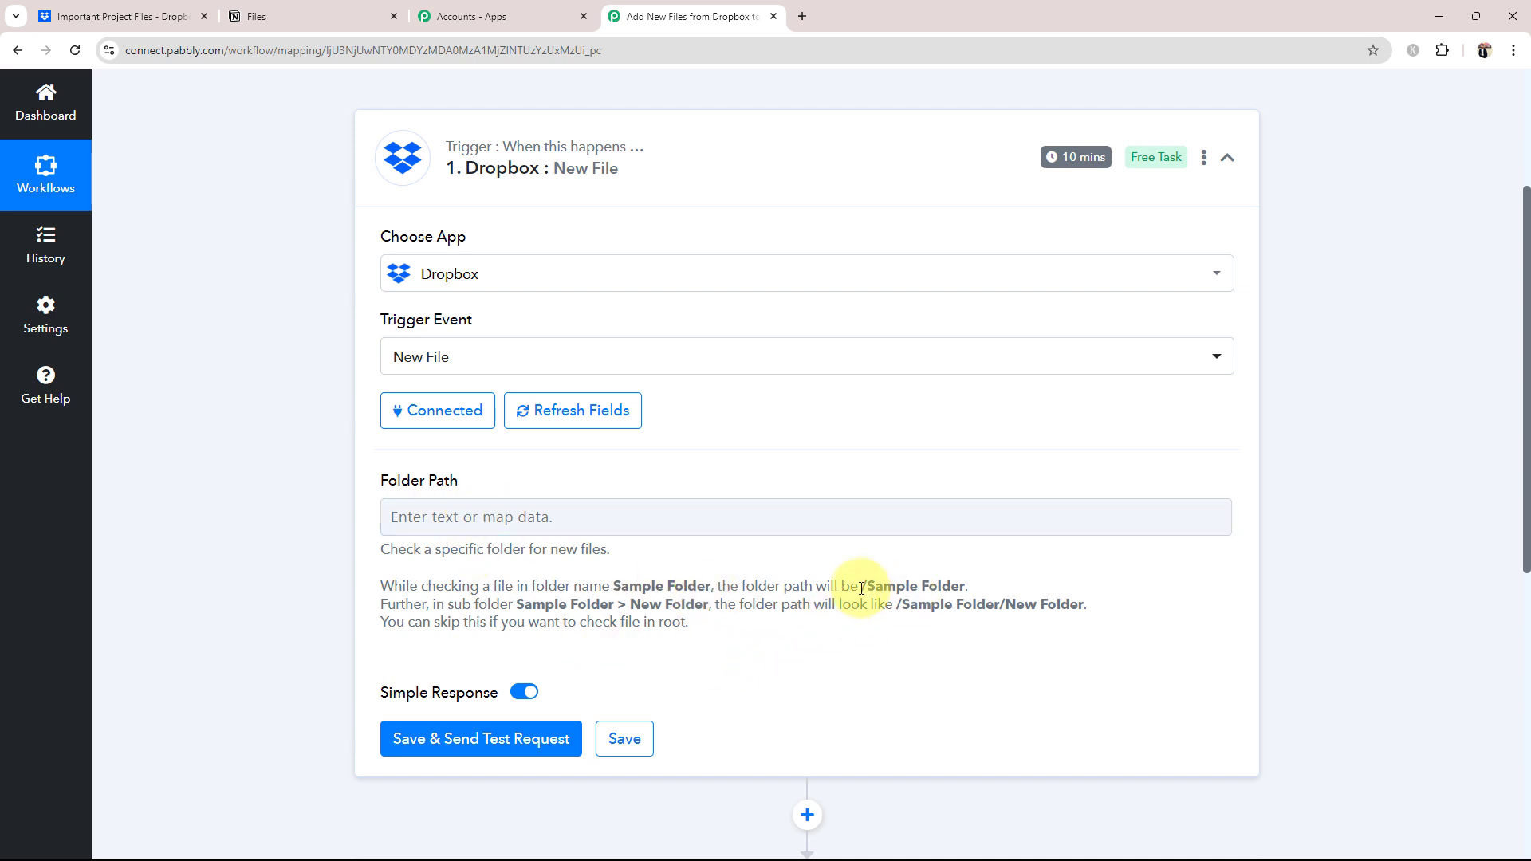
drag(867, 588, 967, 588)
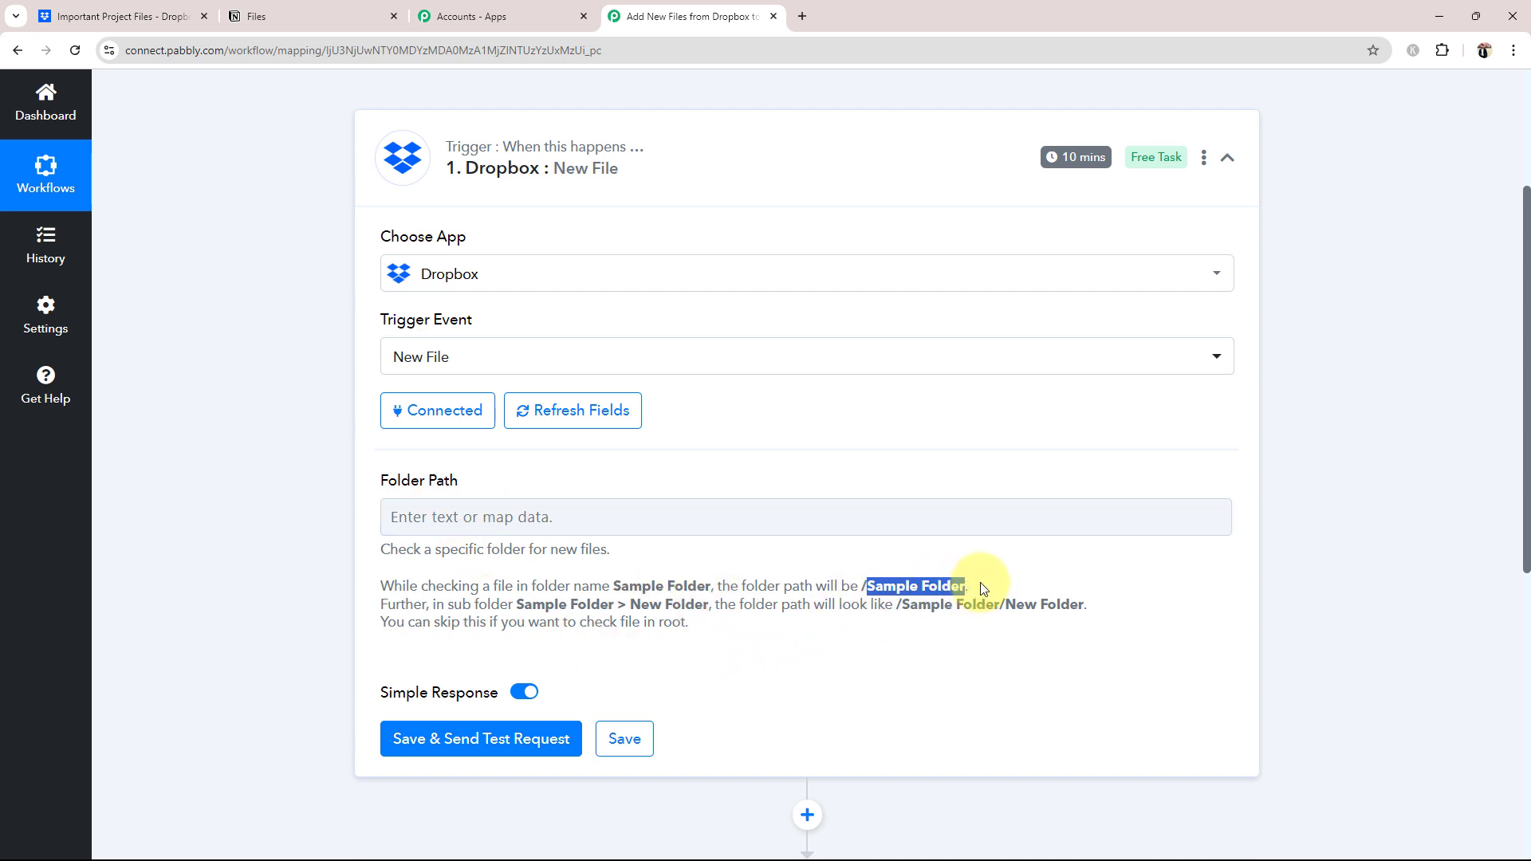
click(971, 660)
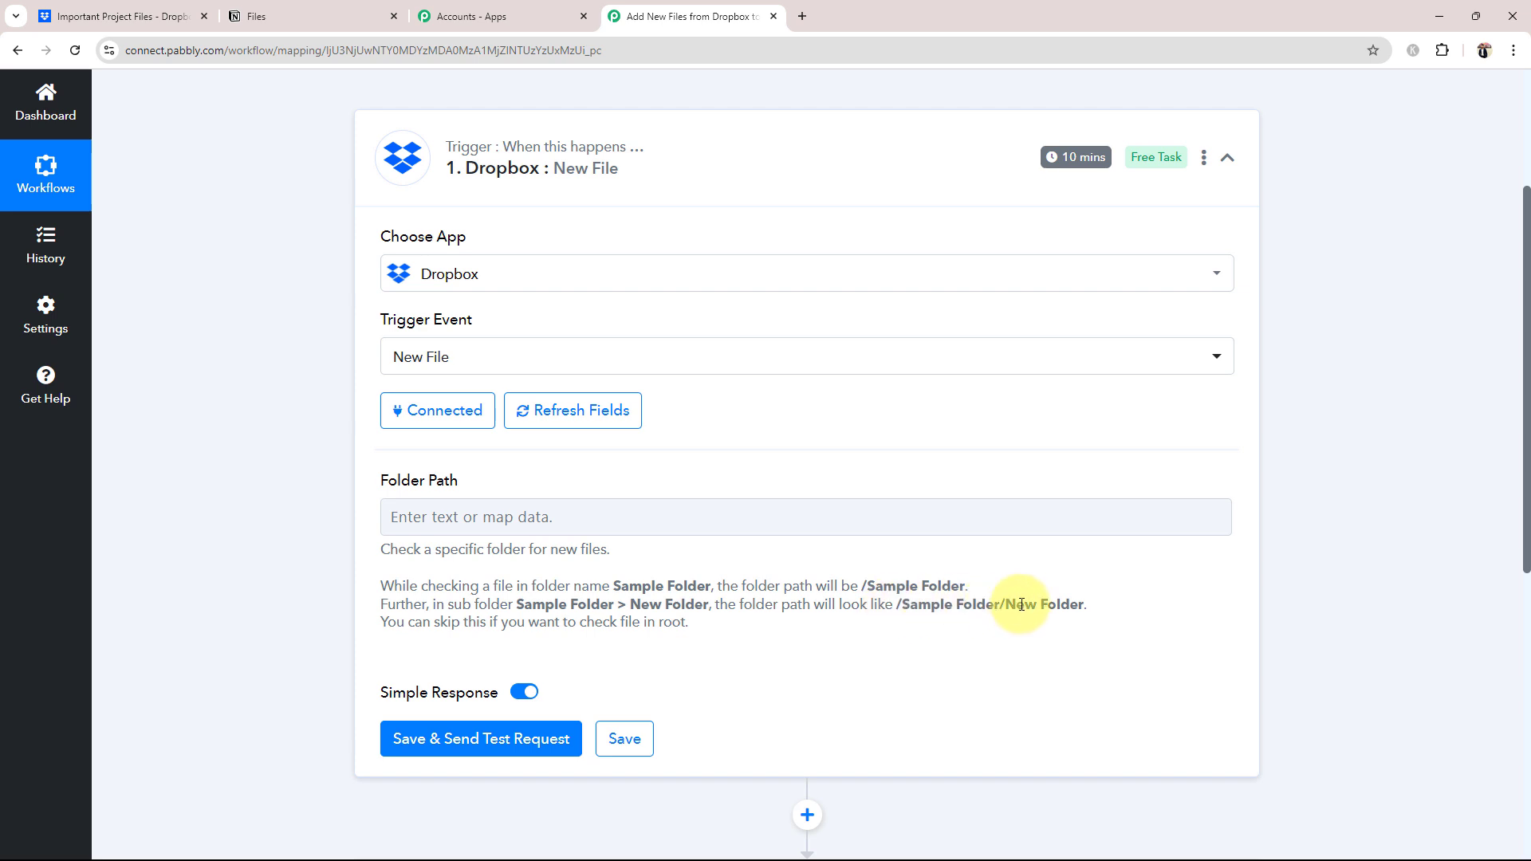
drag(1007, 606, 1085, 604)
click(950, 649)
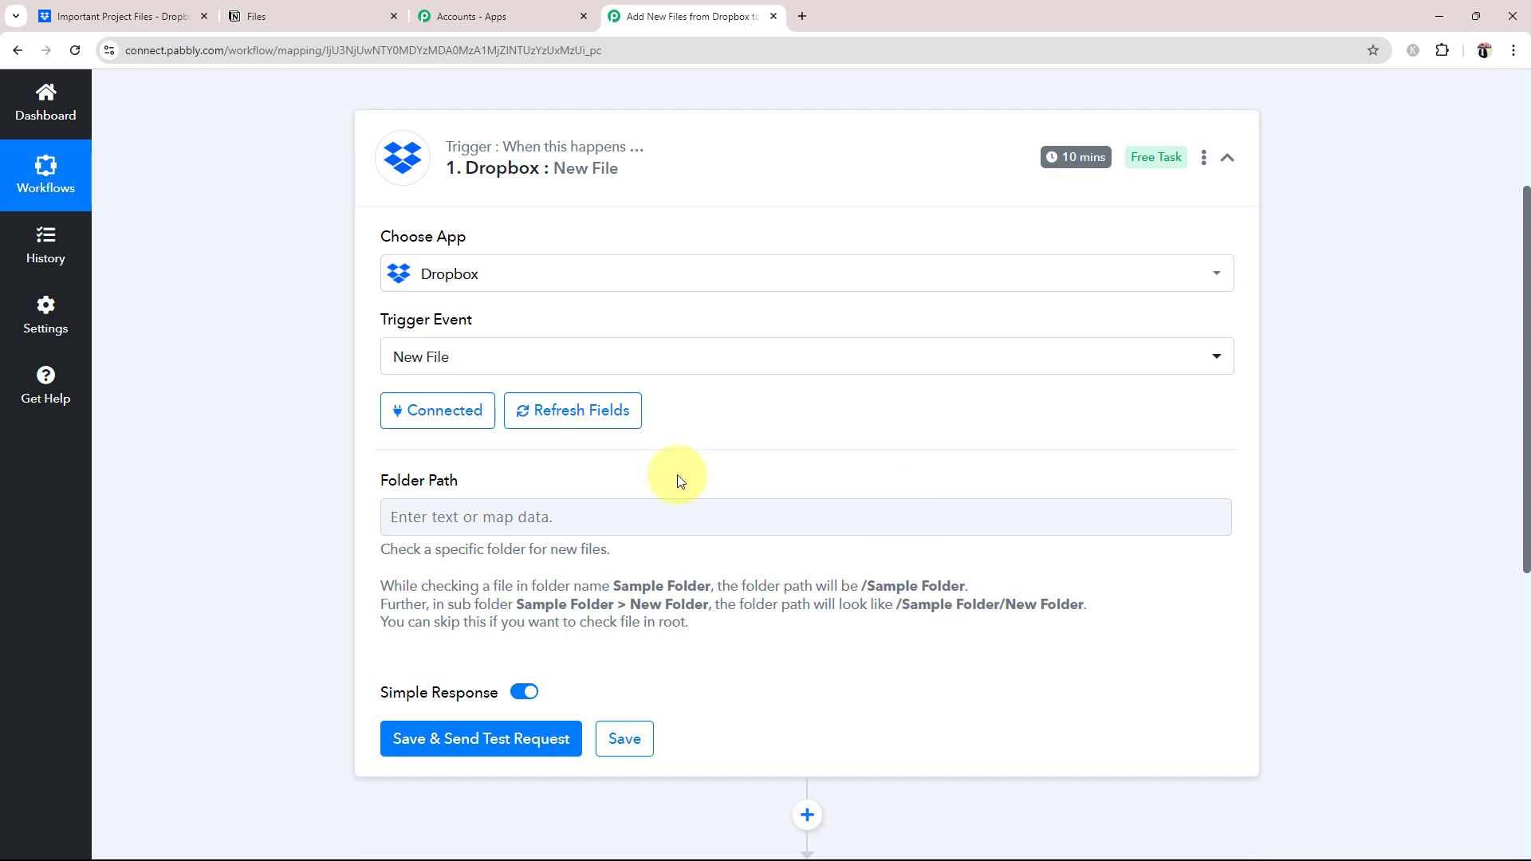
Set the Dropbox trigger's Folder Path to /Important Project Files, checking it against the folder name in Dropbox.
click(157, 9)
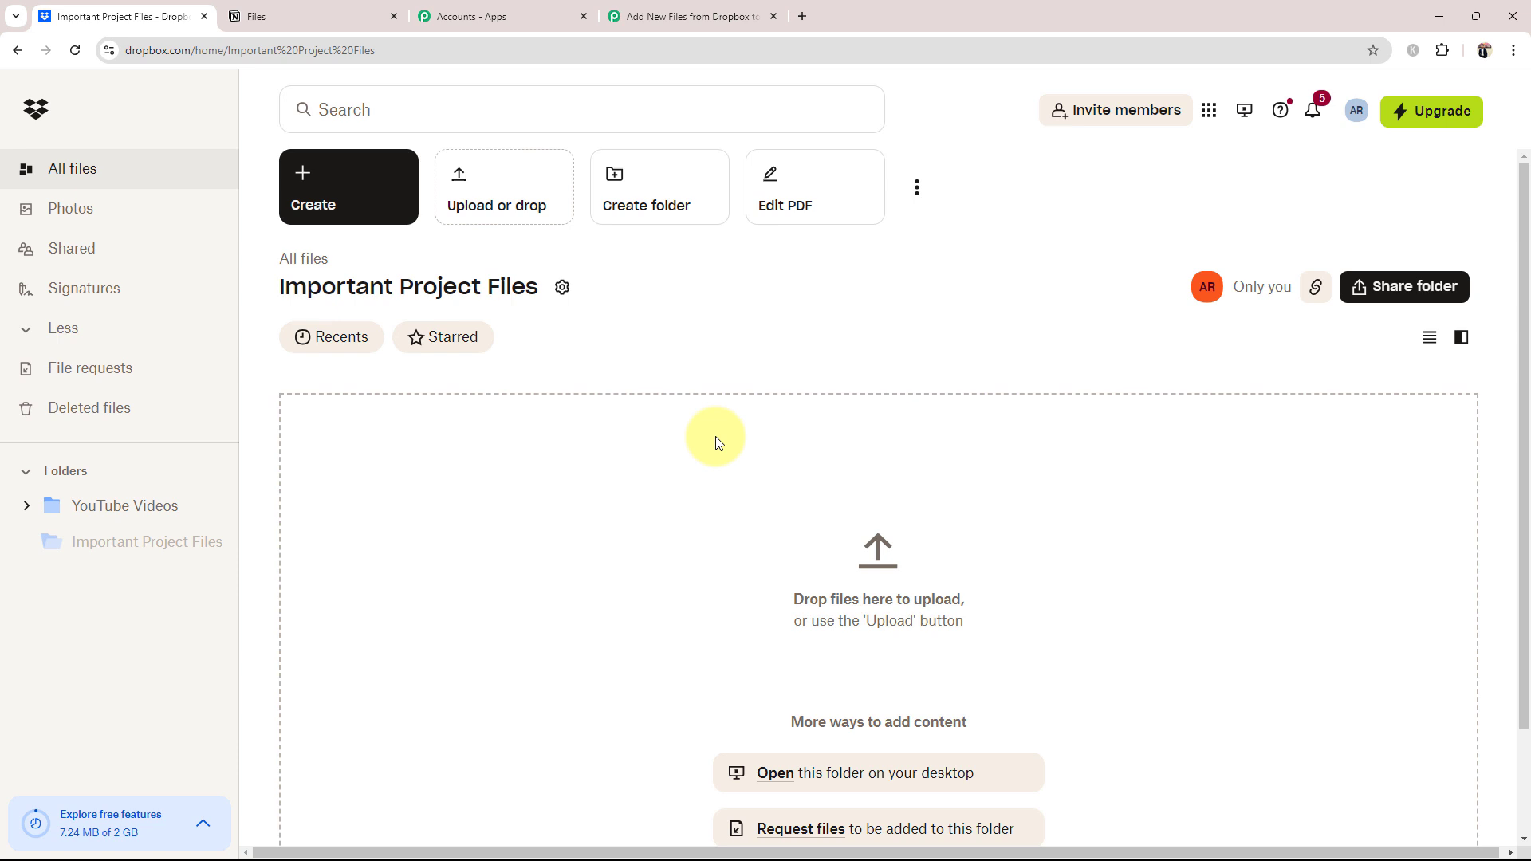
click(690, 16)
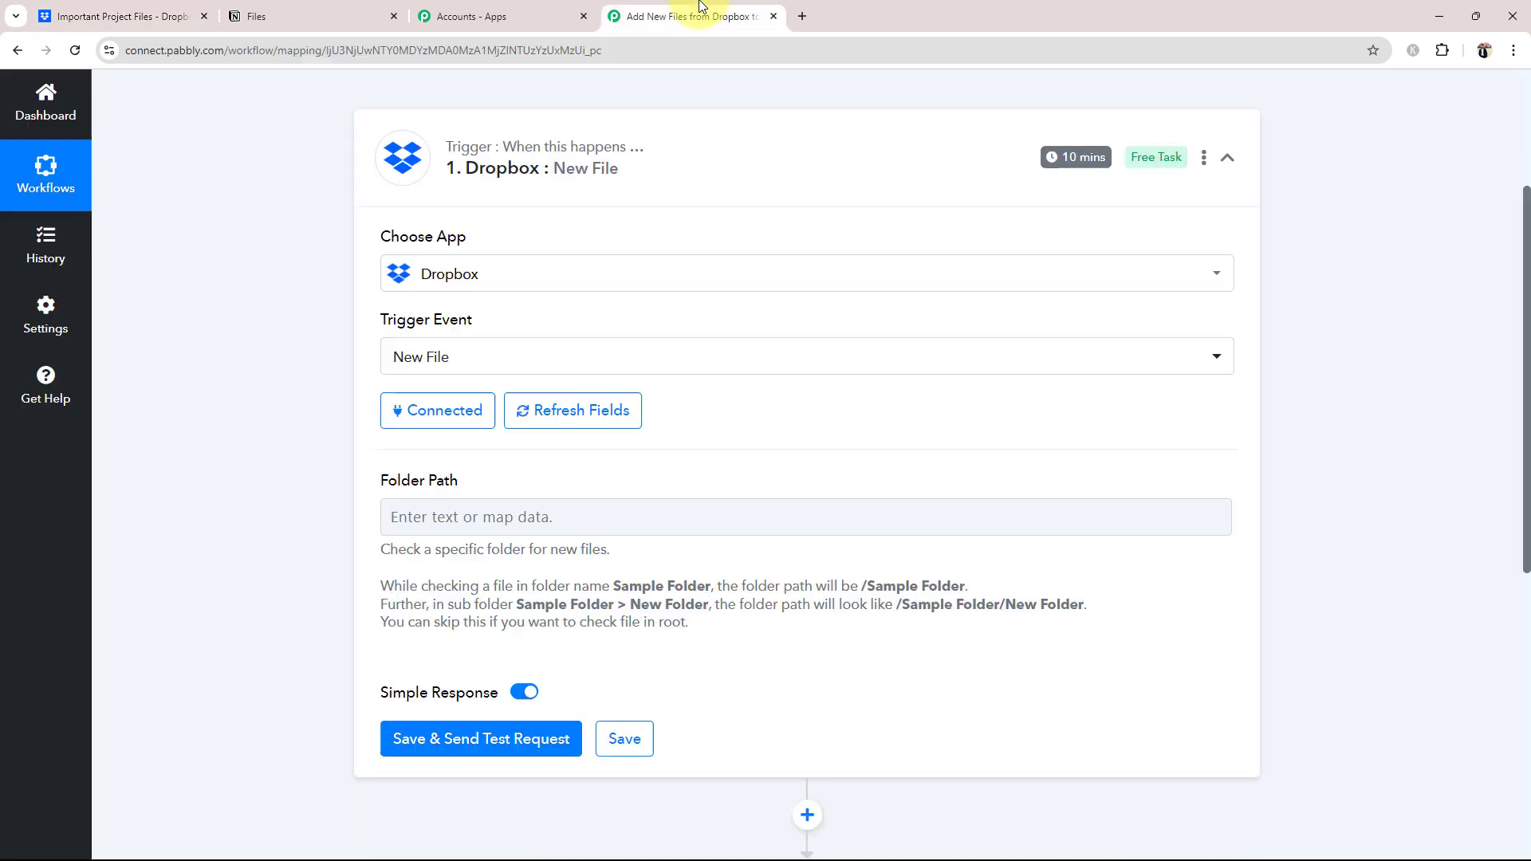
click(484, 514)
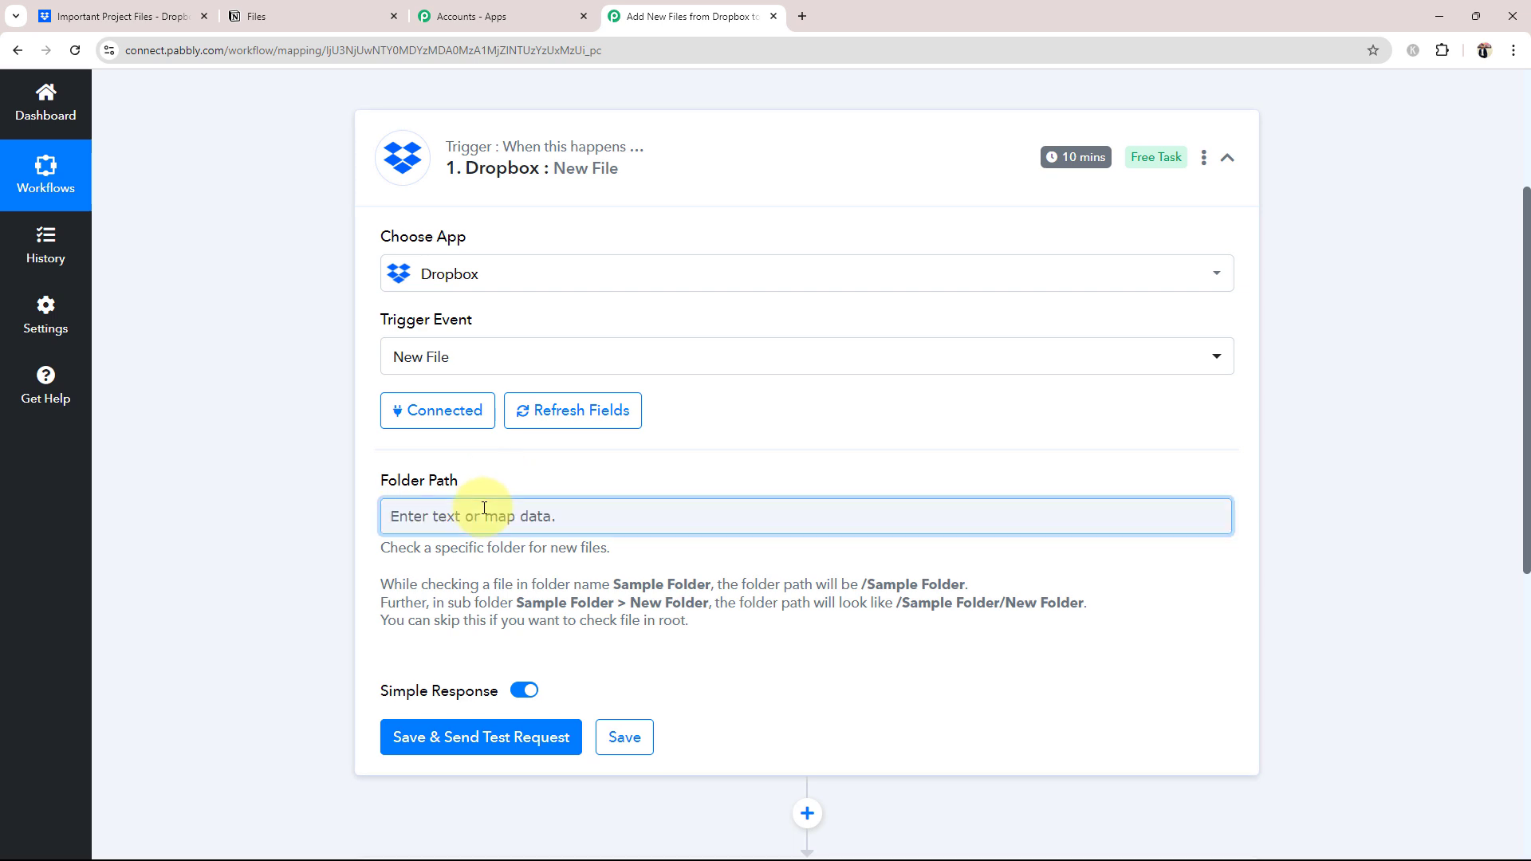
text(/)
text(Important Project Files)
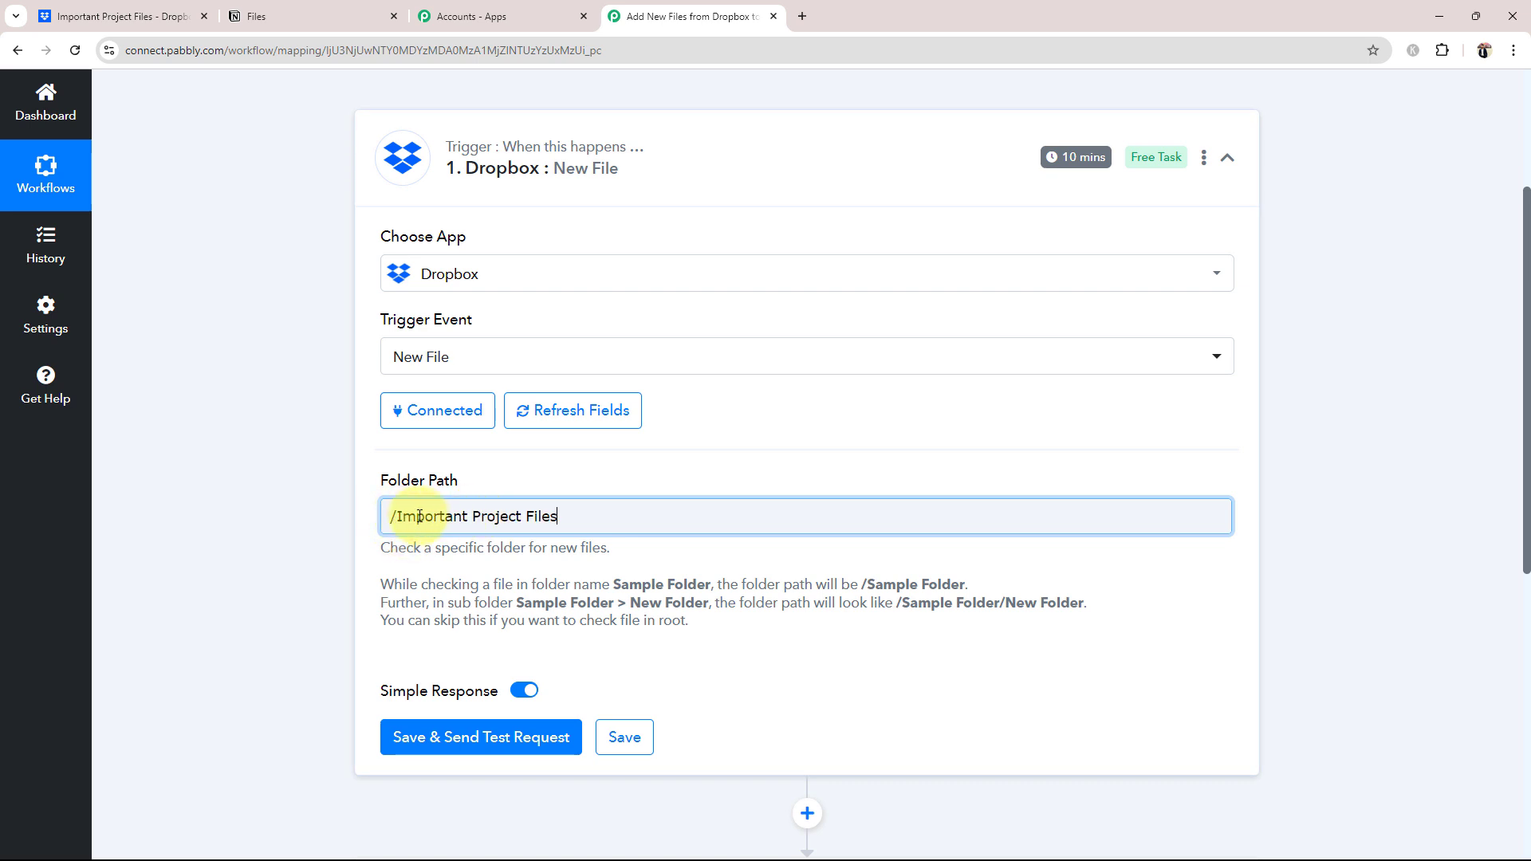
click(155, 14)
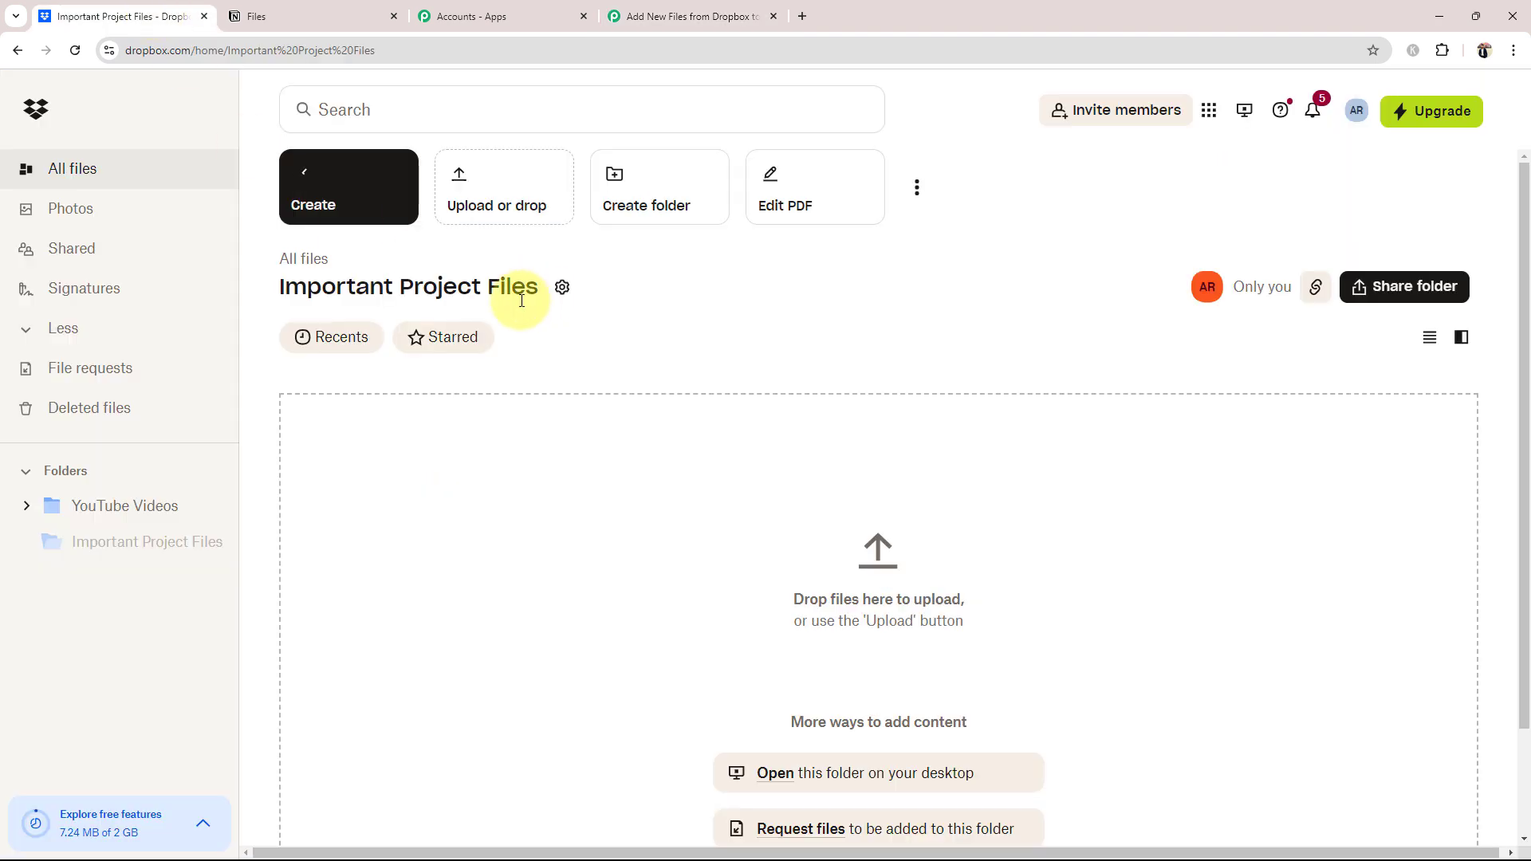
click(728, 14)
Save the Dropbox trigger with a test request and examine the response received.
click(478, 737)
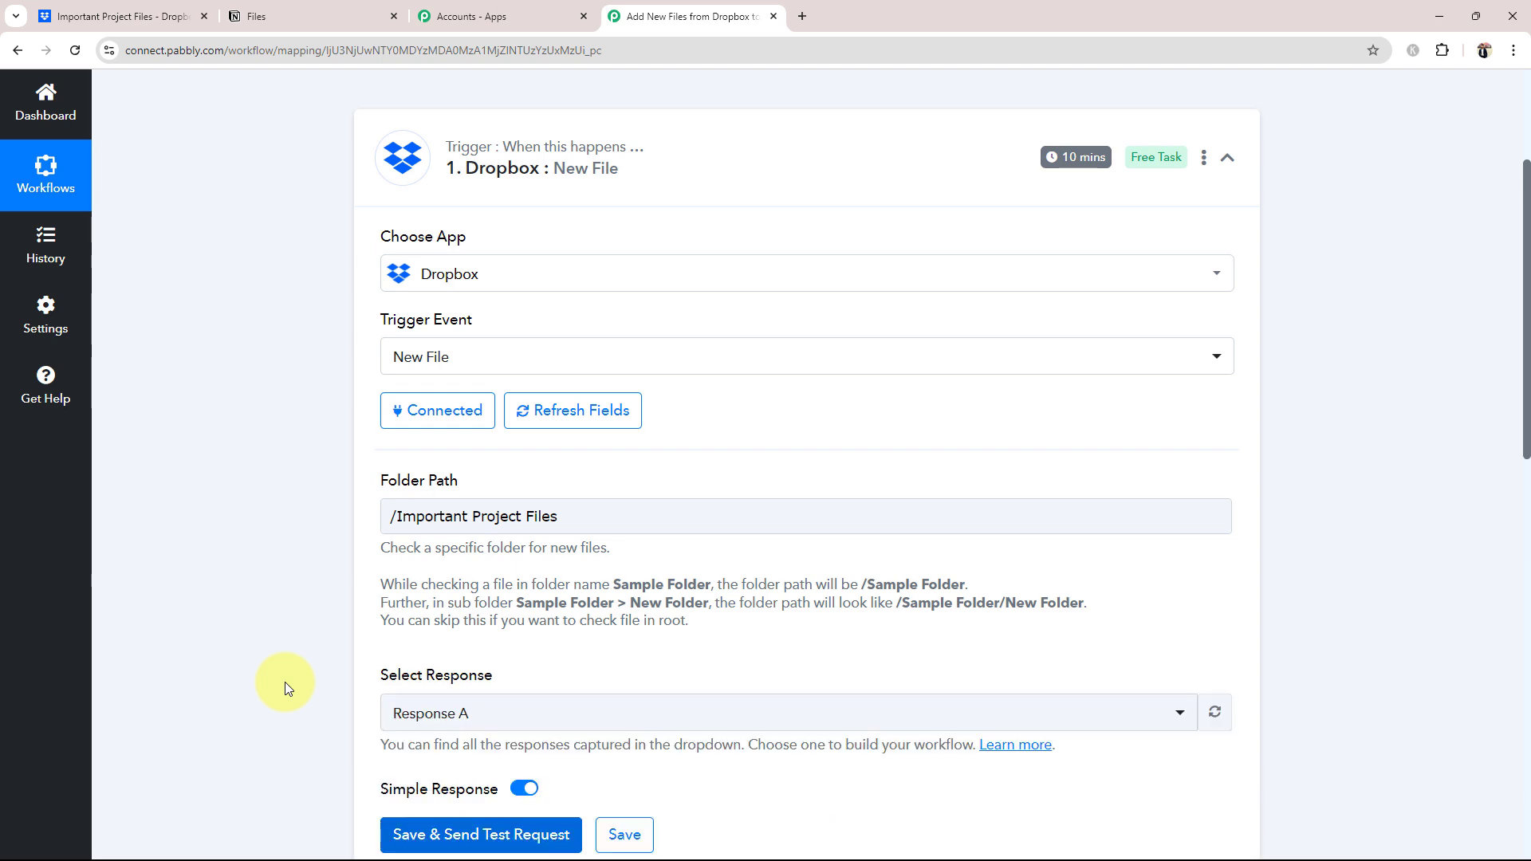
scroll(287, 685, down, 4)
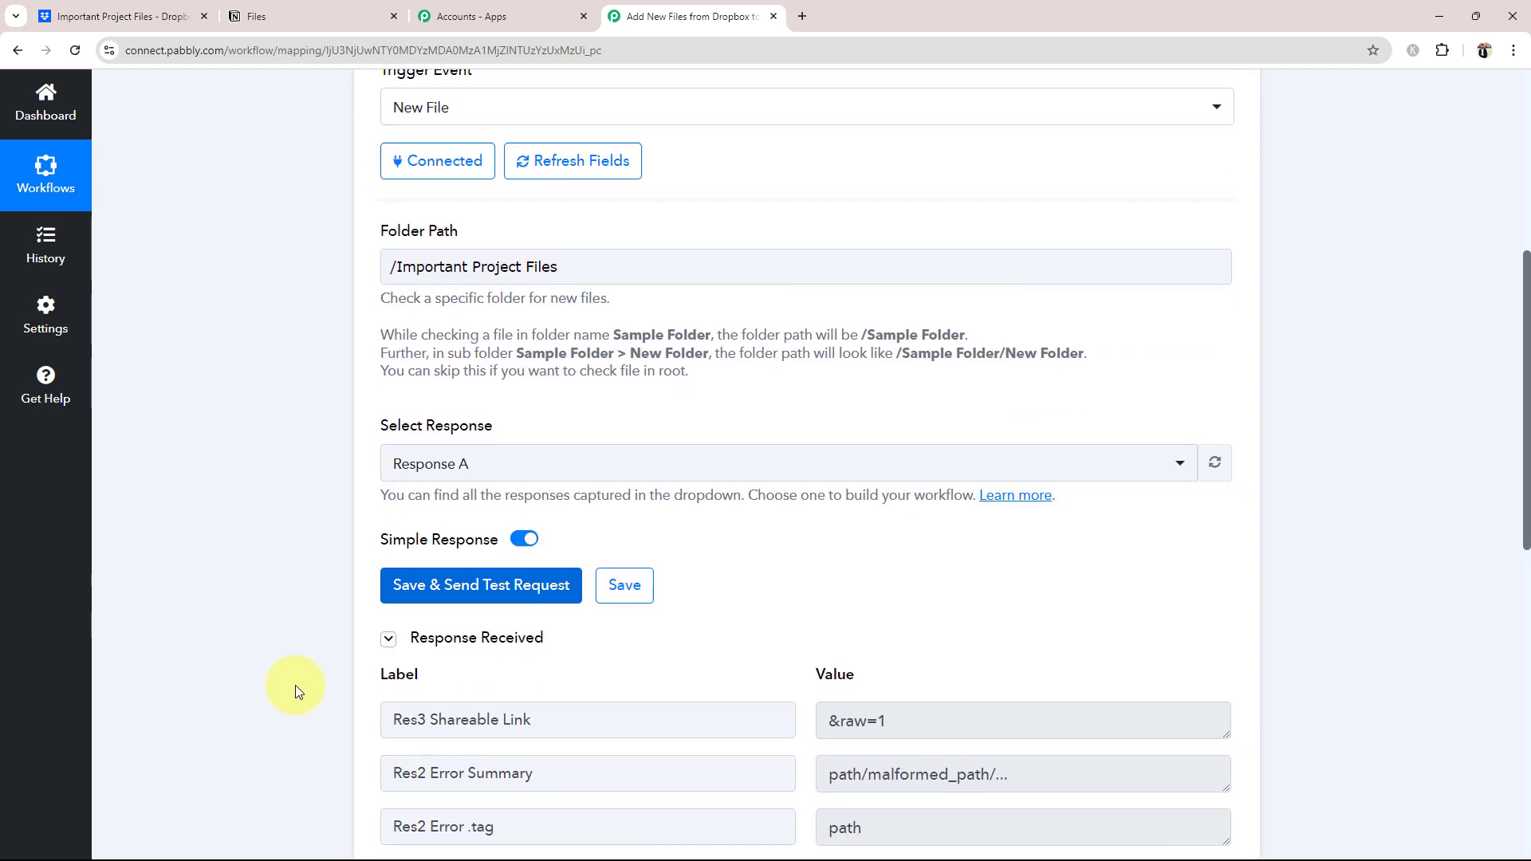
scroll(295, 691, down, 2)
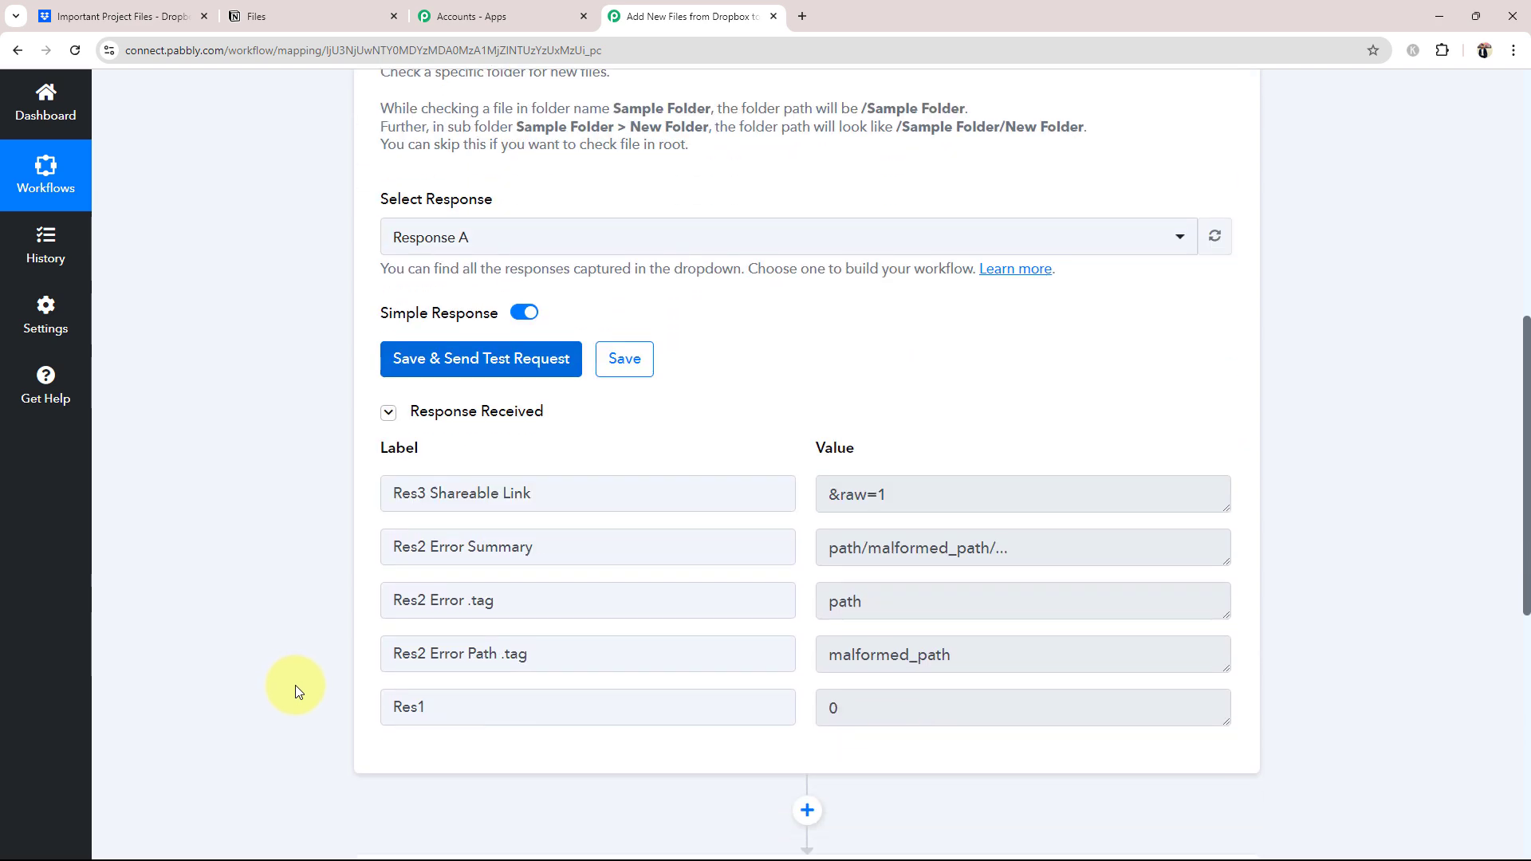
click(950, 725)
key(ctrl+a)
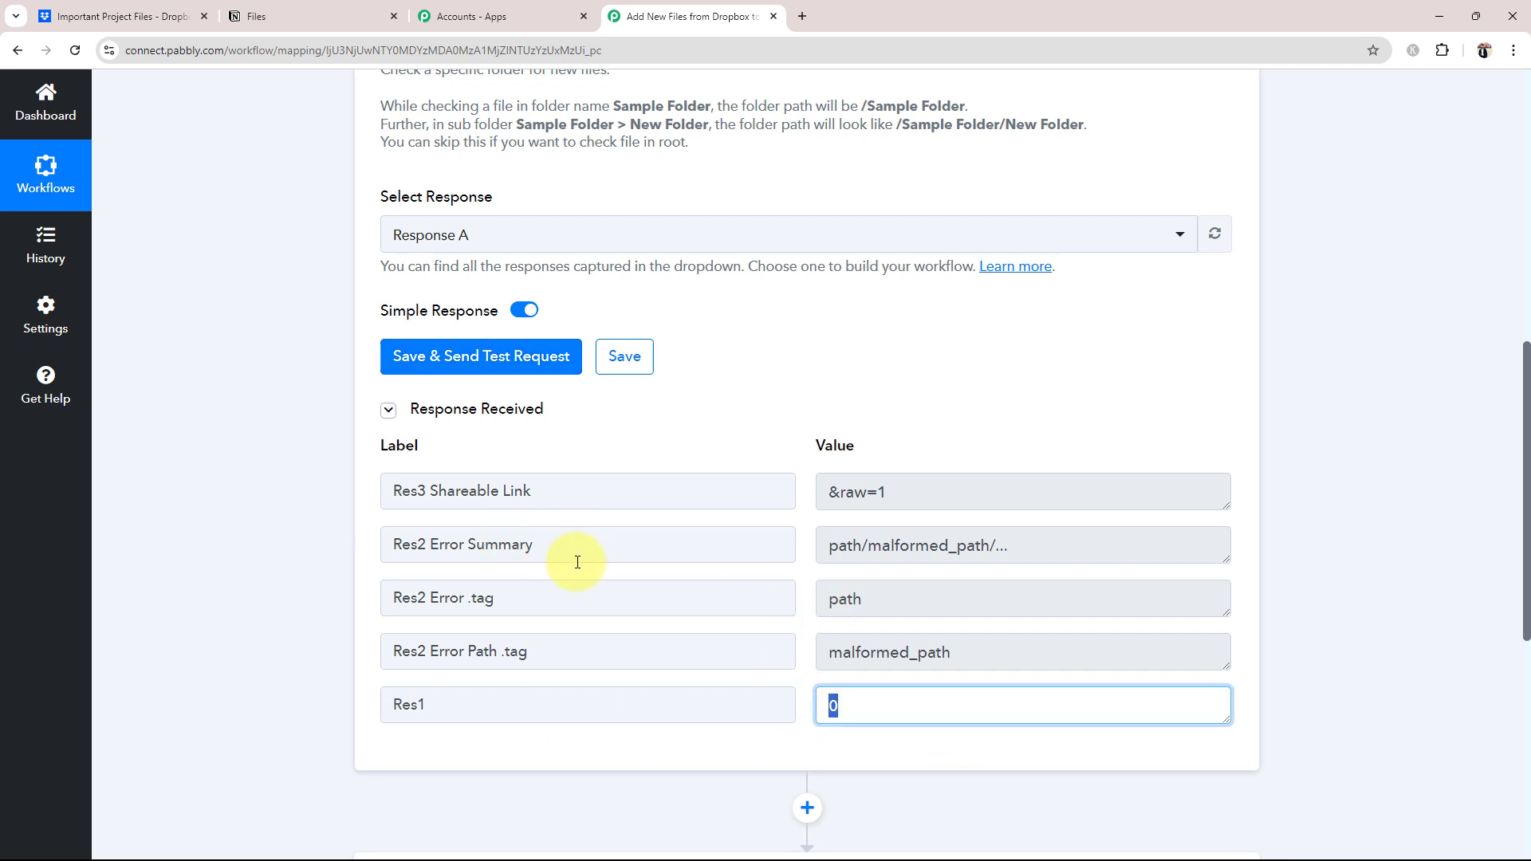
In Dropbox, upload Blueprint of the Launch.pdf from the Downloads folder to the Important Project Files folder.
click(138, 10)
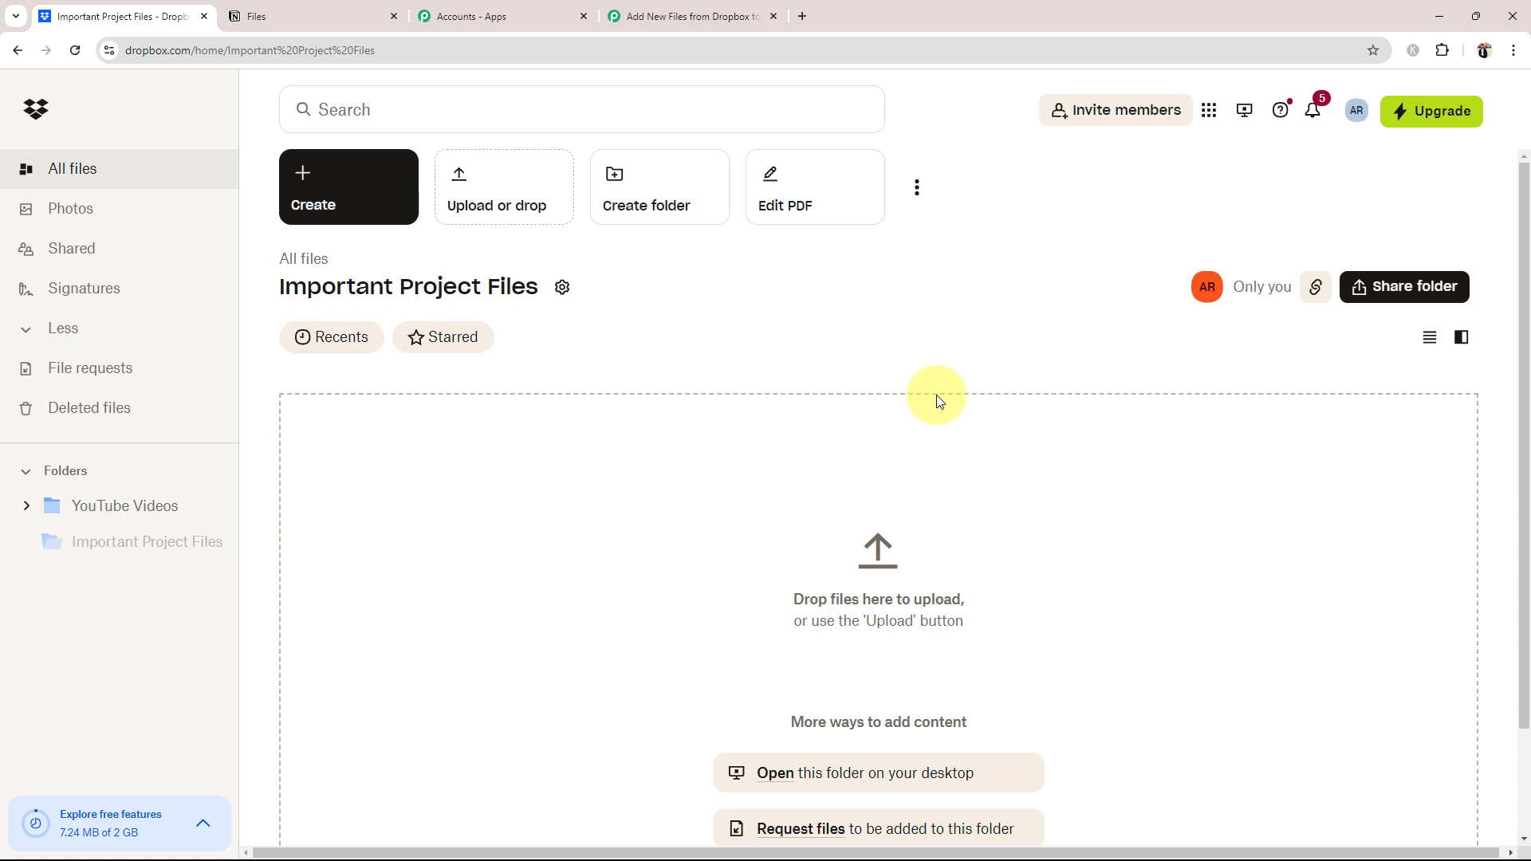
click(460, 198)
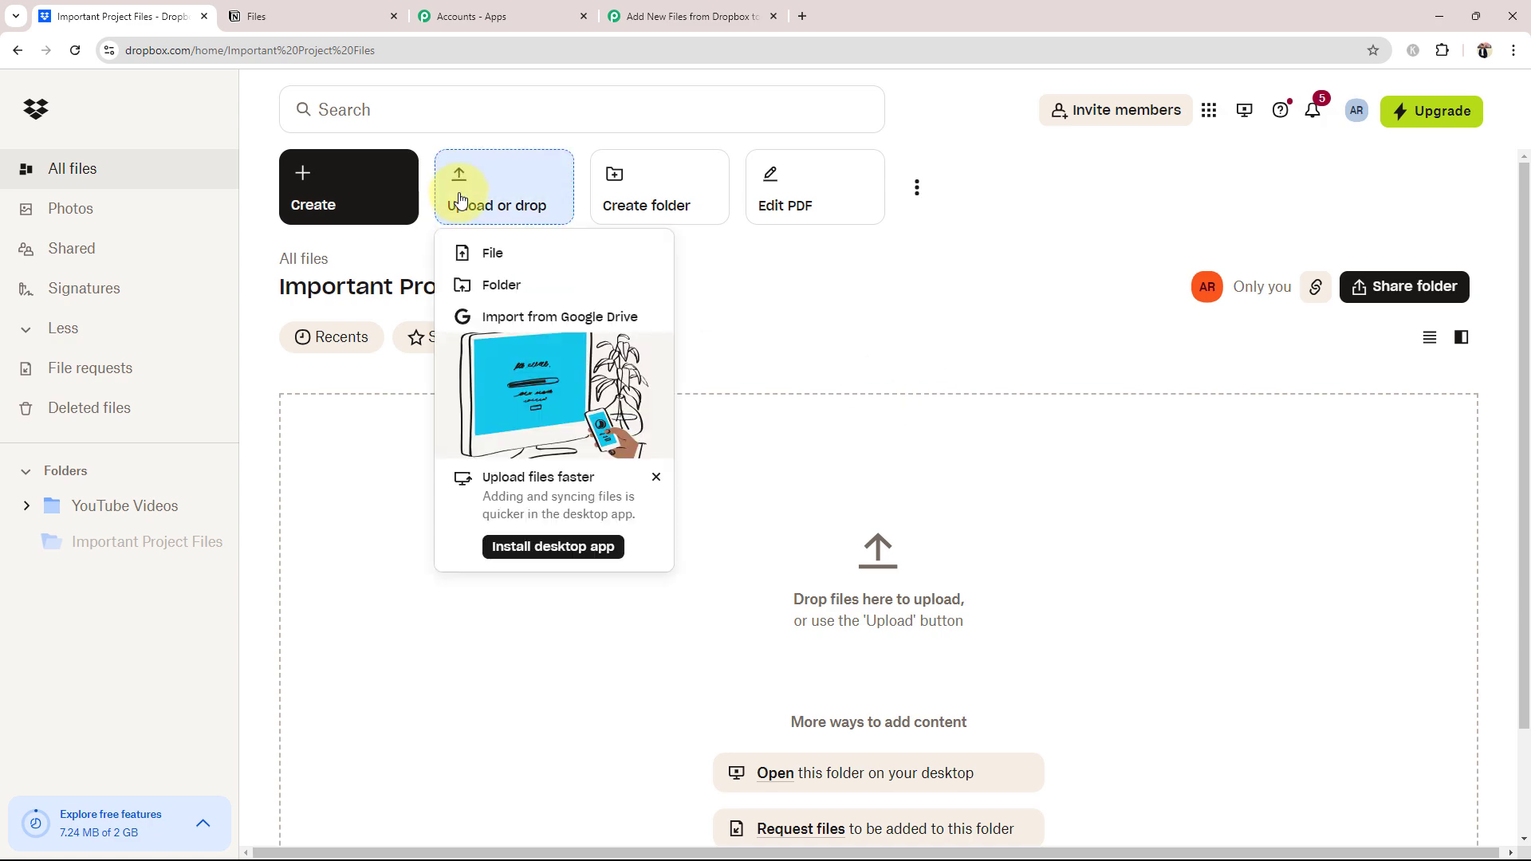
click(494, 255)
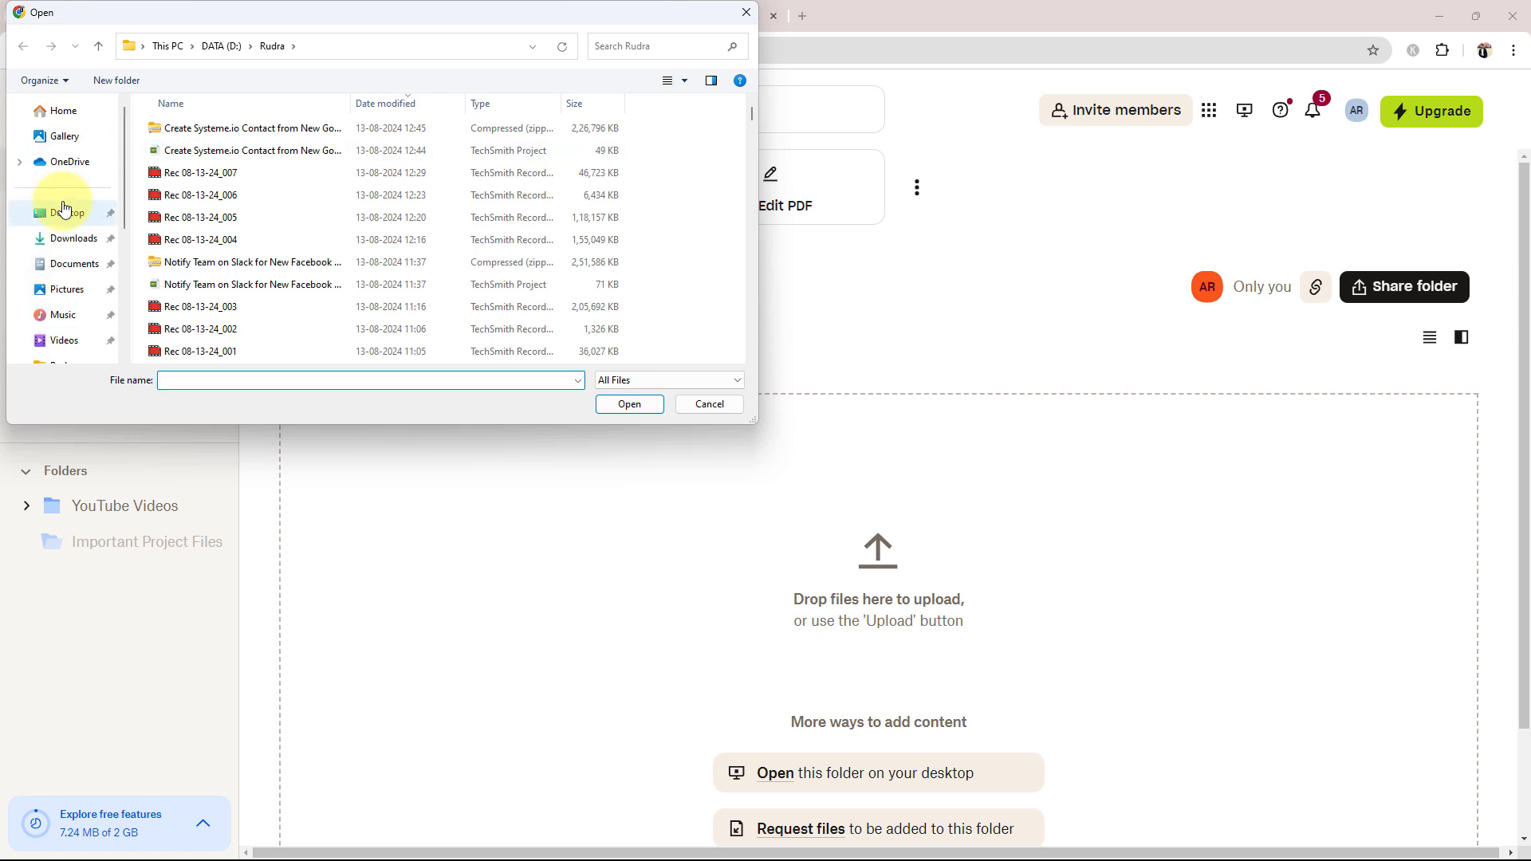
click(64, 238)
scroll(317, 200, down, 2)
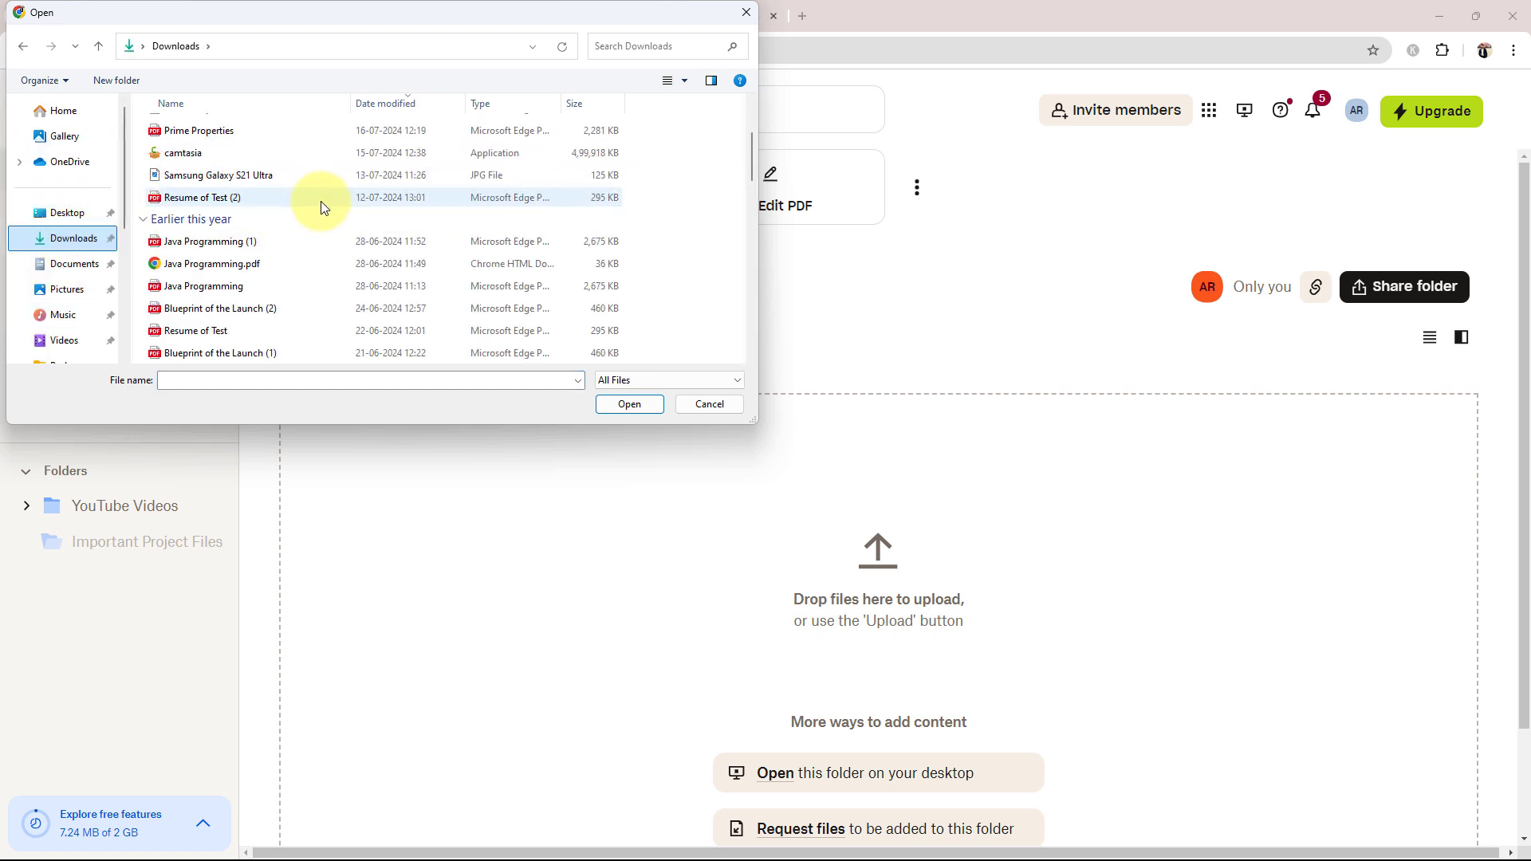
scroll(321, 207, down, 1)
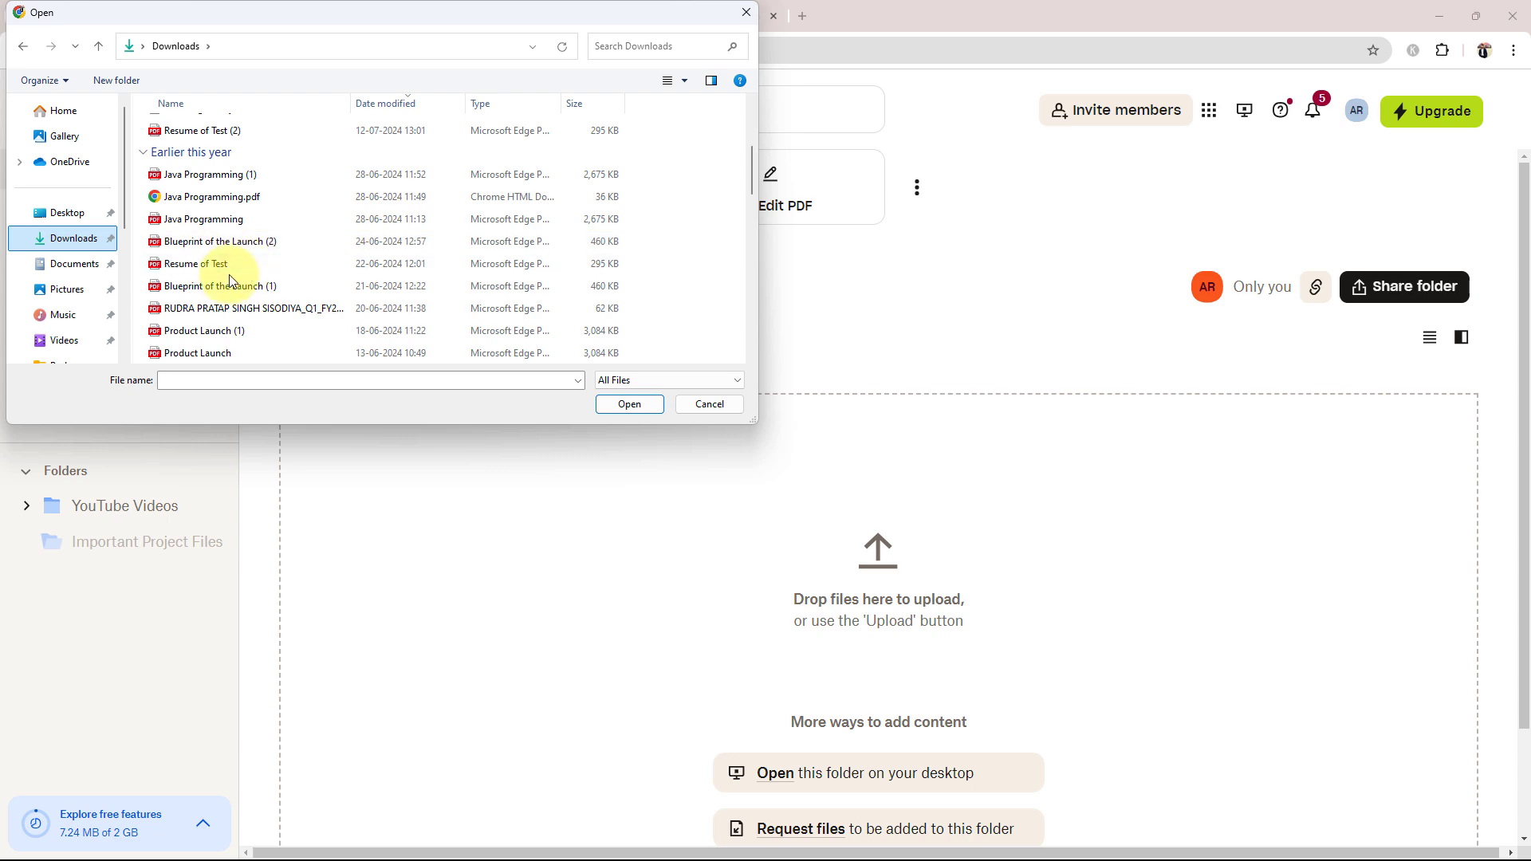
scroll(220, 279, down, 2)
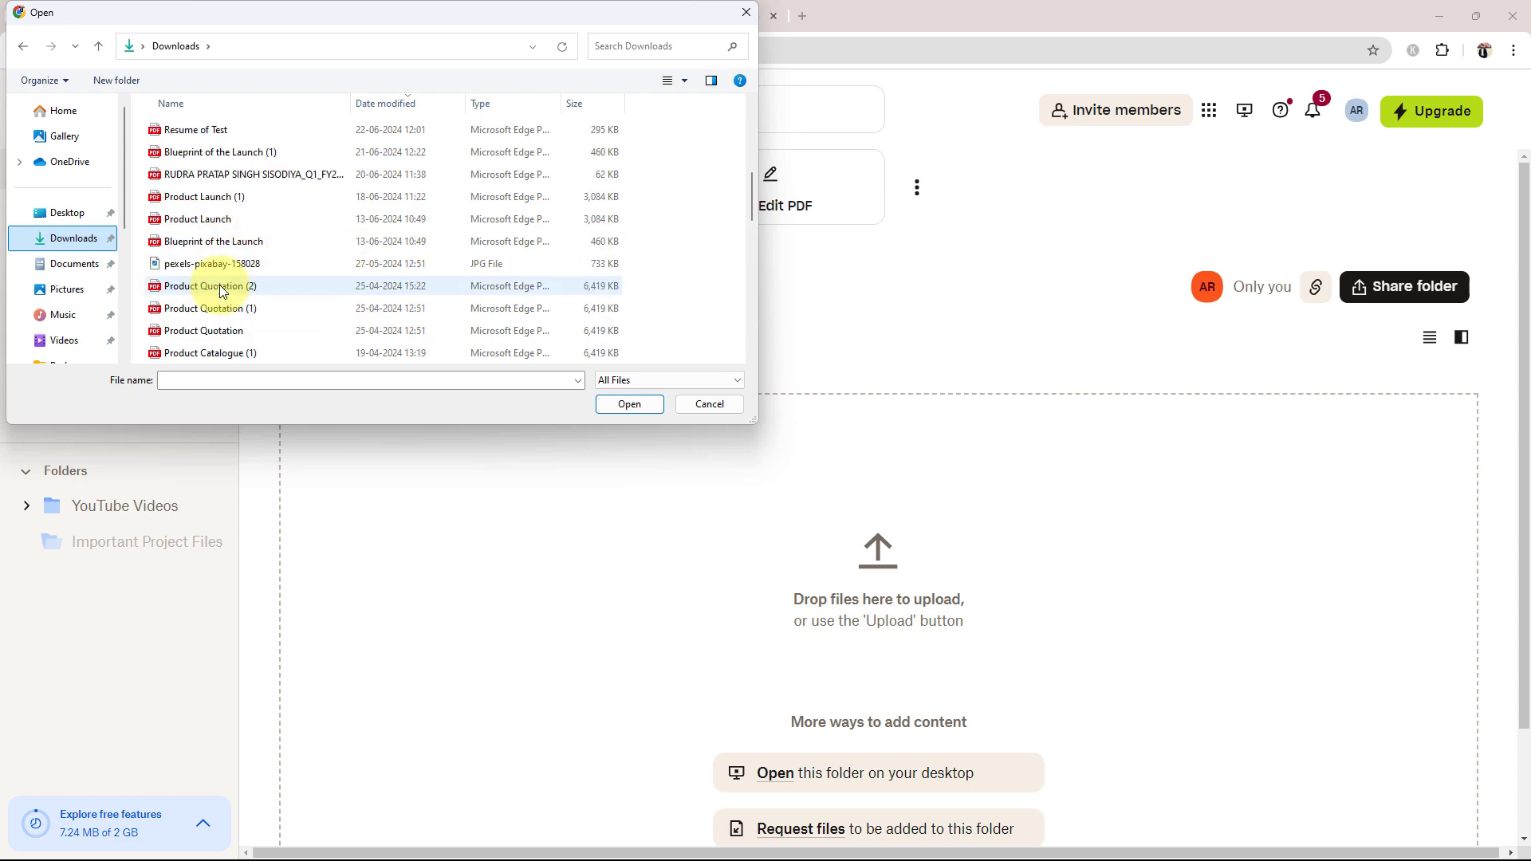
double_click(269, 242)
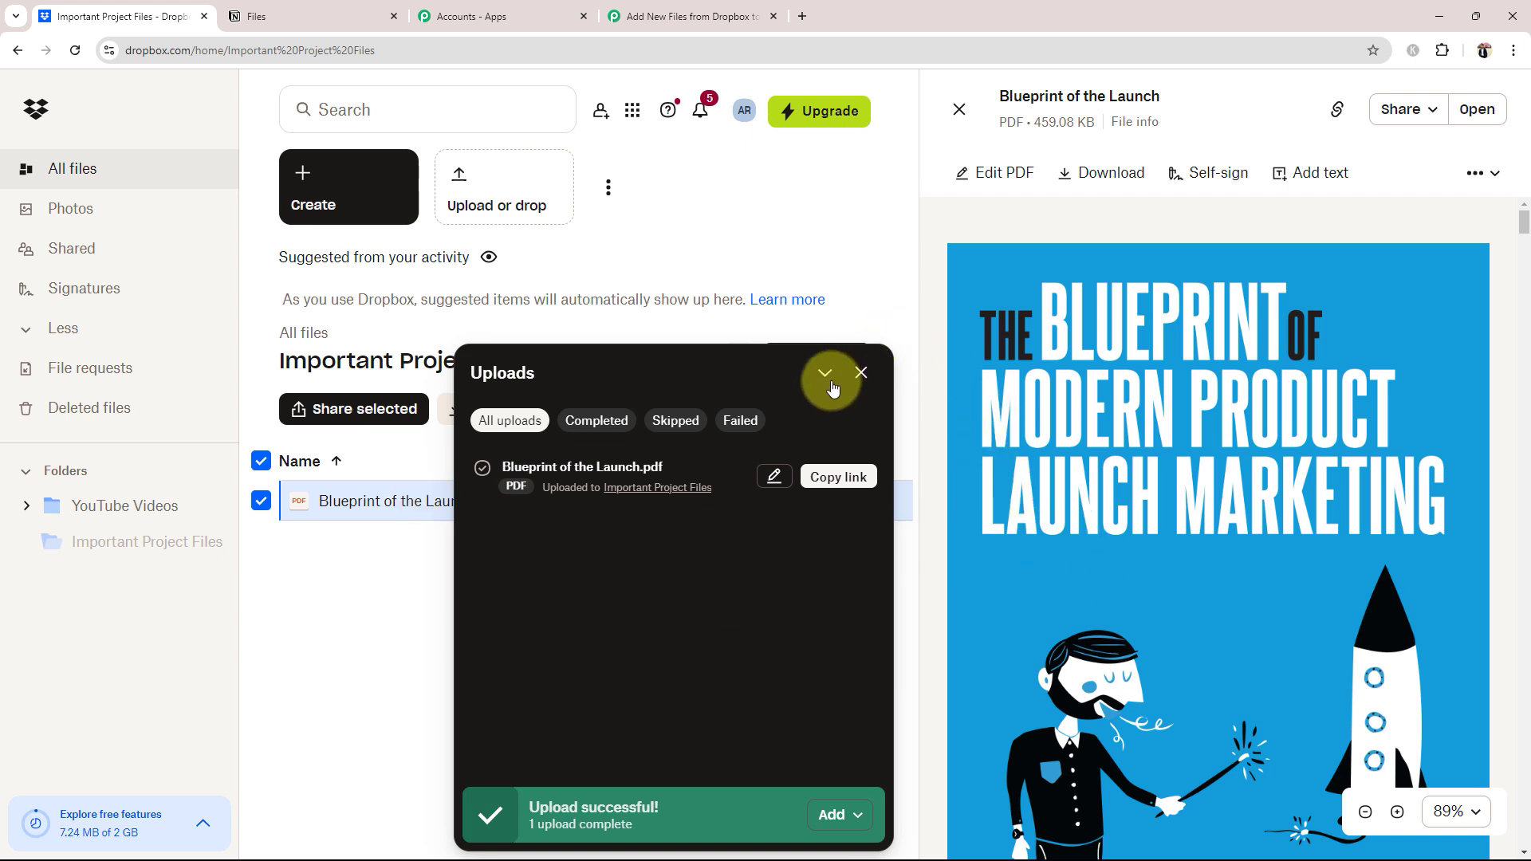
click(860, 373)
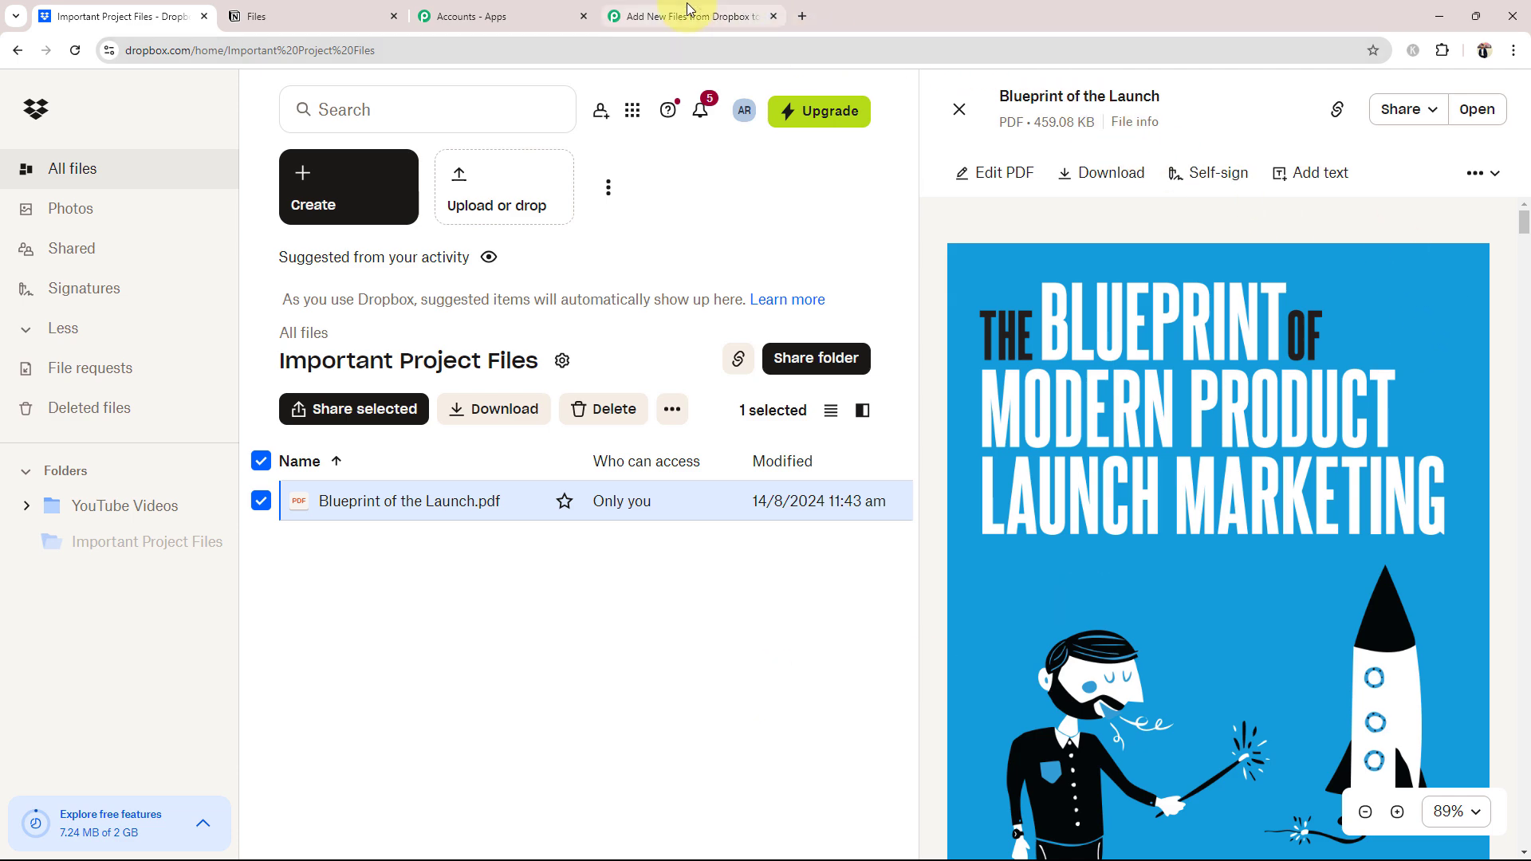
Return to the Pabbly Connect workflow and send the Dropbox trigger's test request again to capture the uploaded file.
click(687, 16)
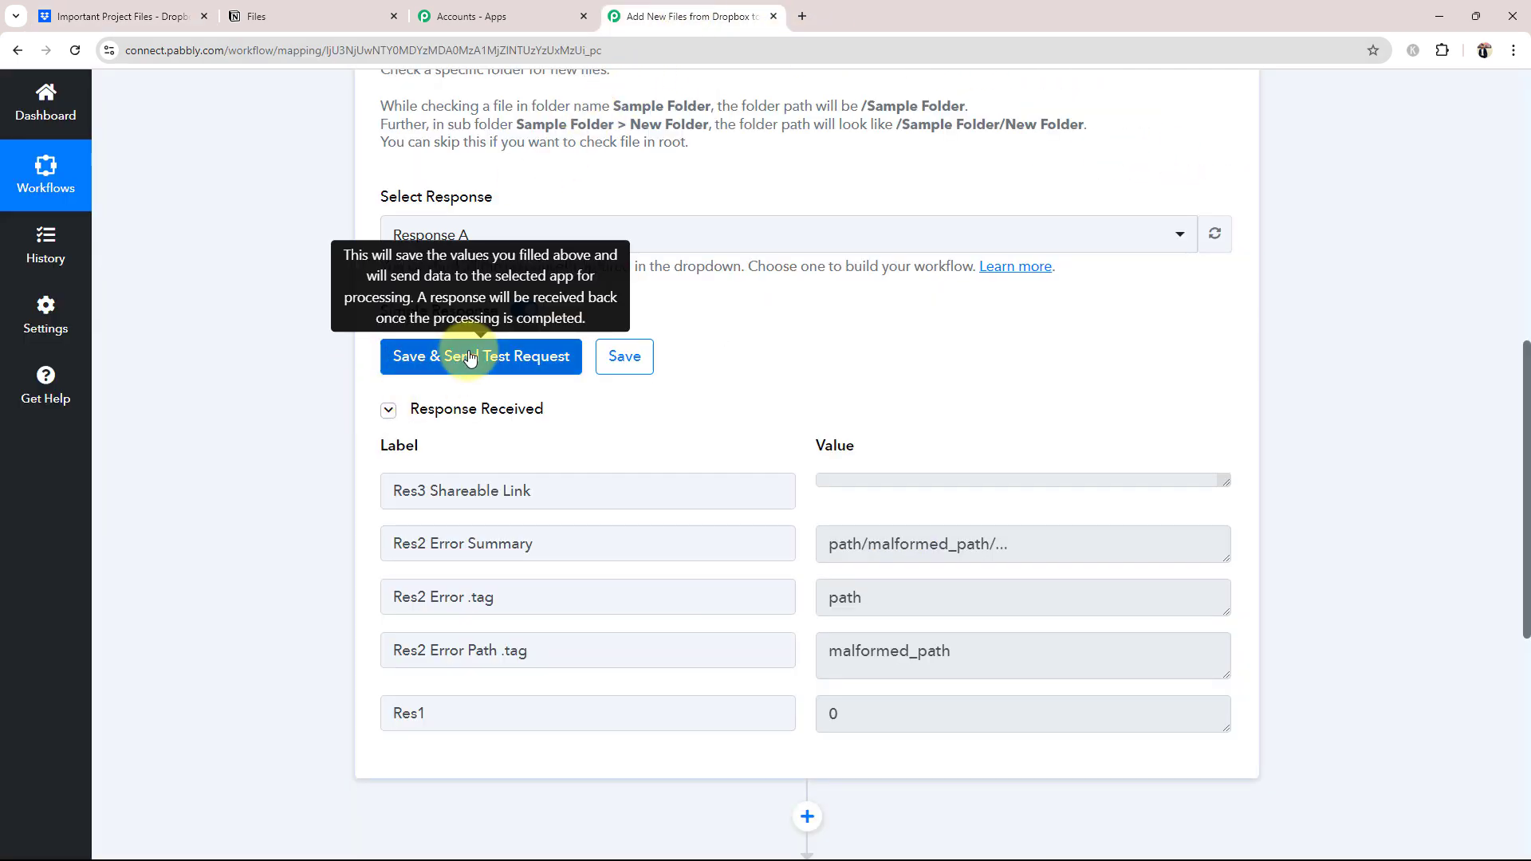
click(122, 16)
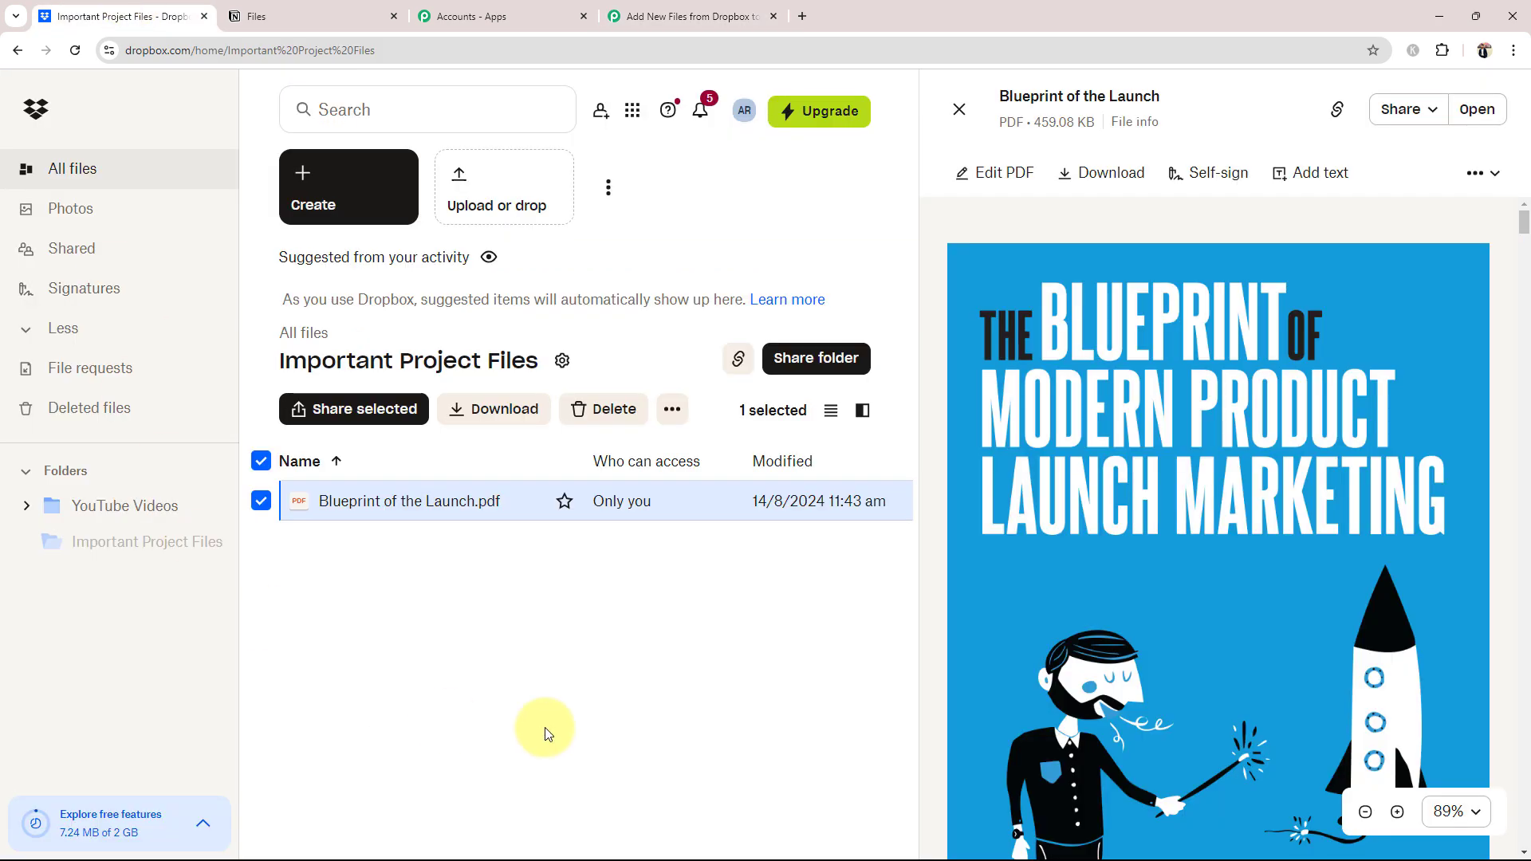
click(729, 15)
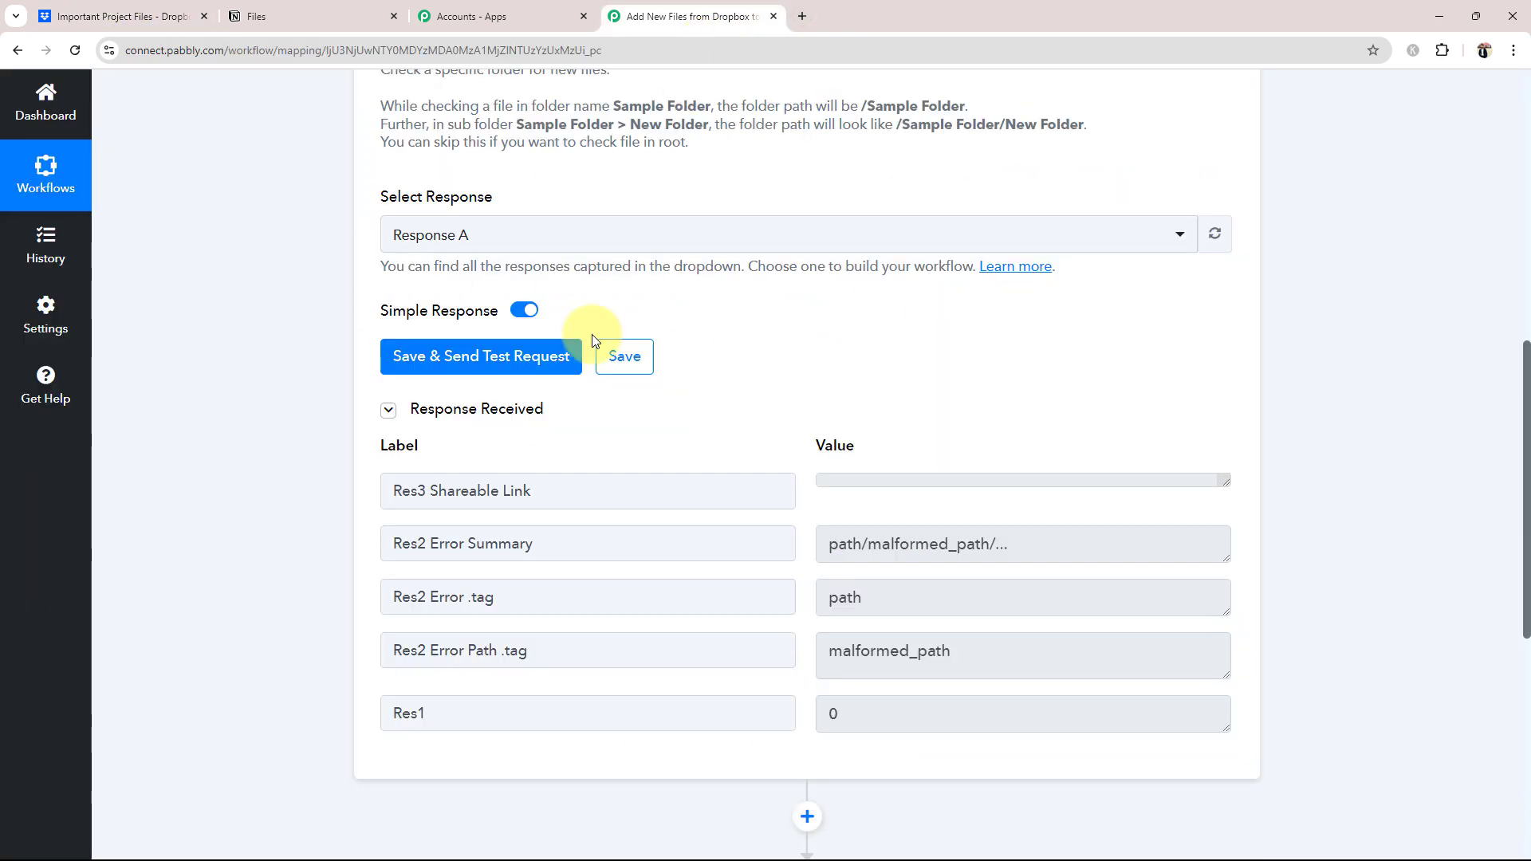
click(429, 371)
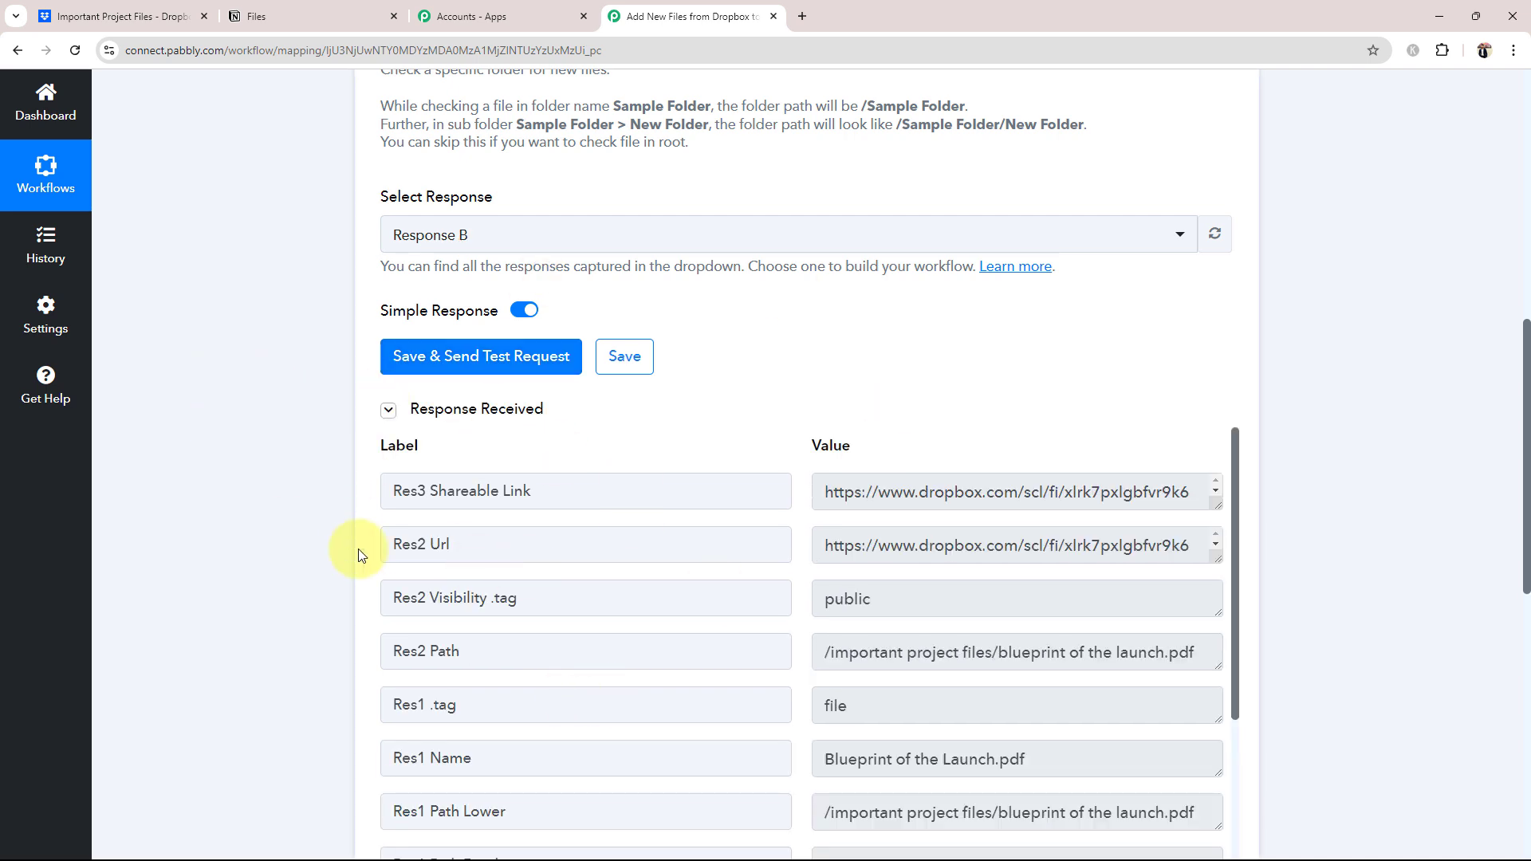
Examine the file name and shareable link in the trigger response, comparing the name with the file in Dropbox.
scroll(268, 571, down, 2)
scroll(268, 572, down, 2)
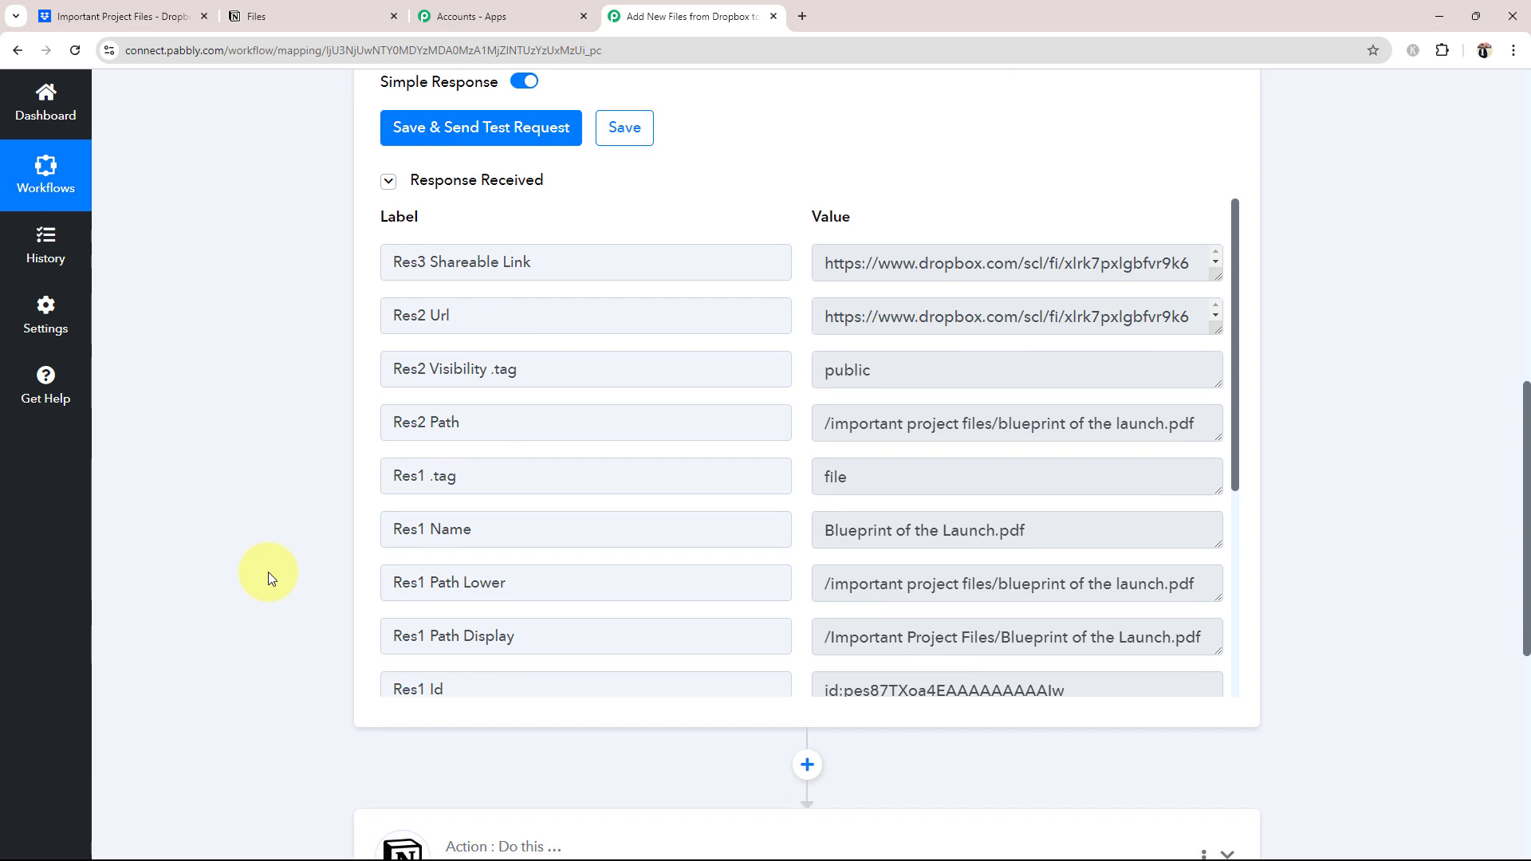
click(144, 16)
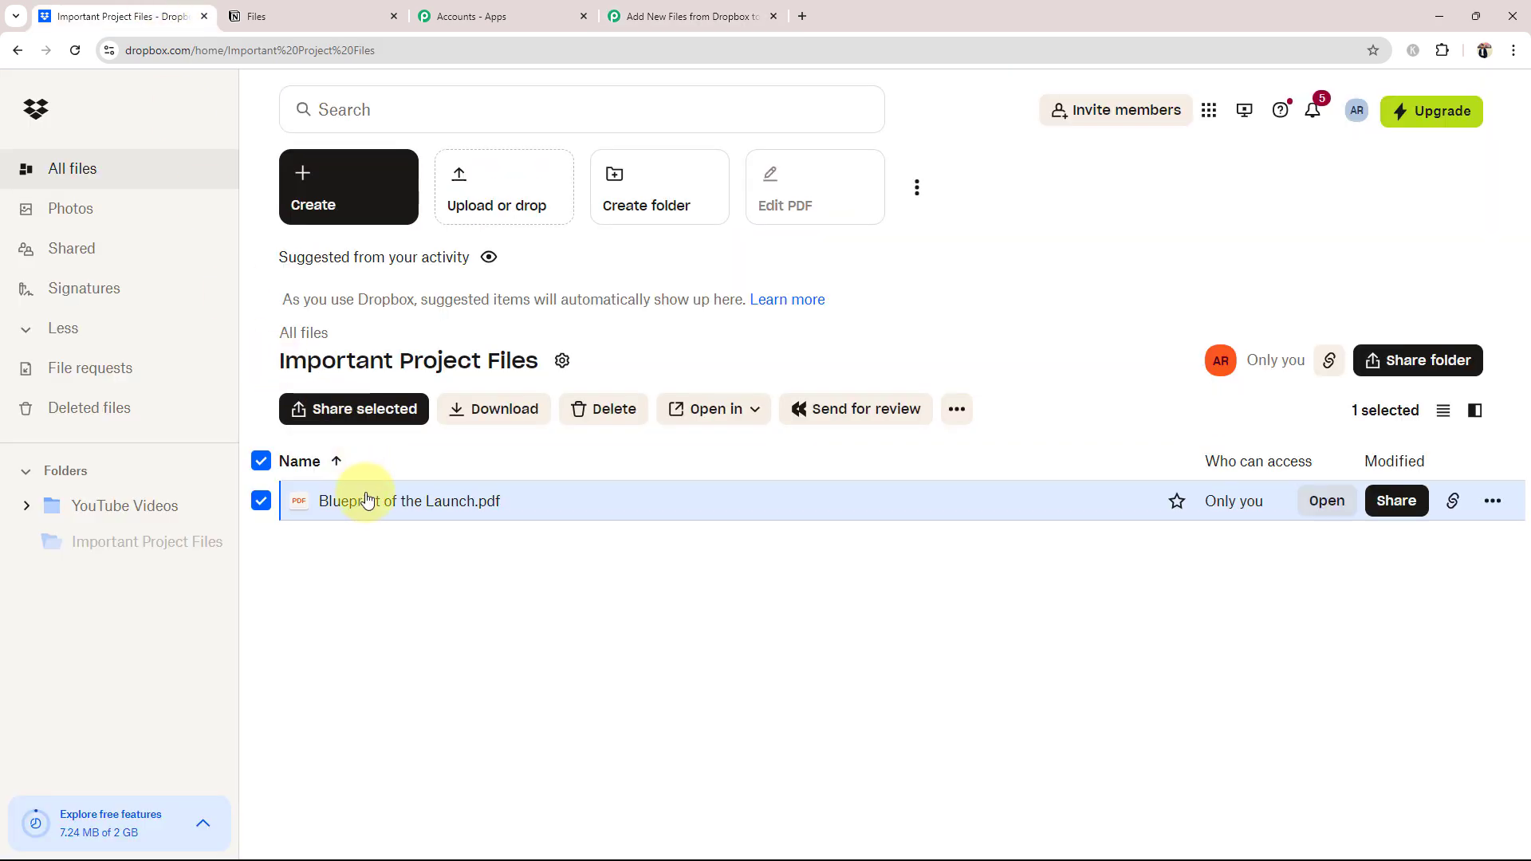
click(685, 15)
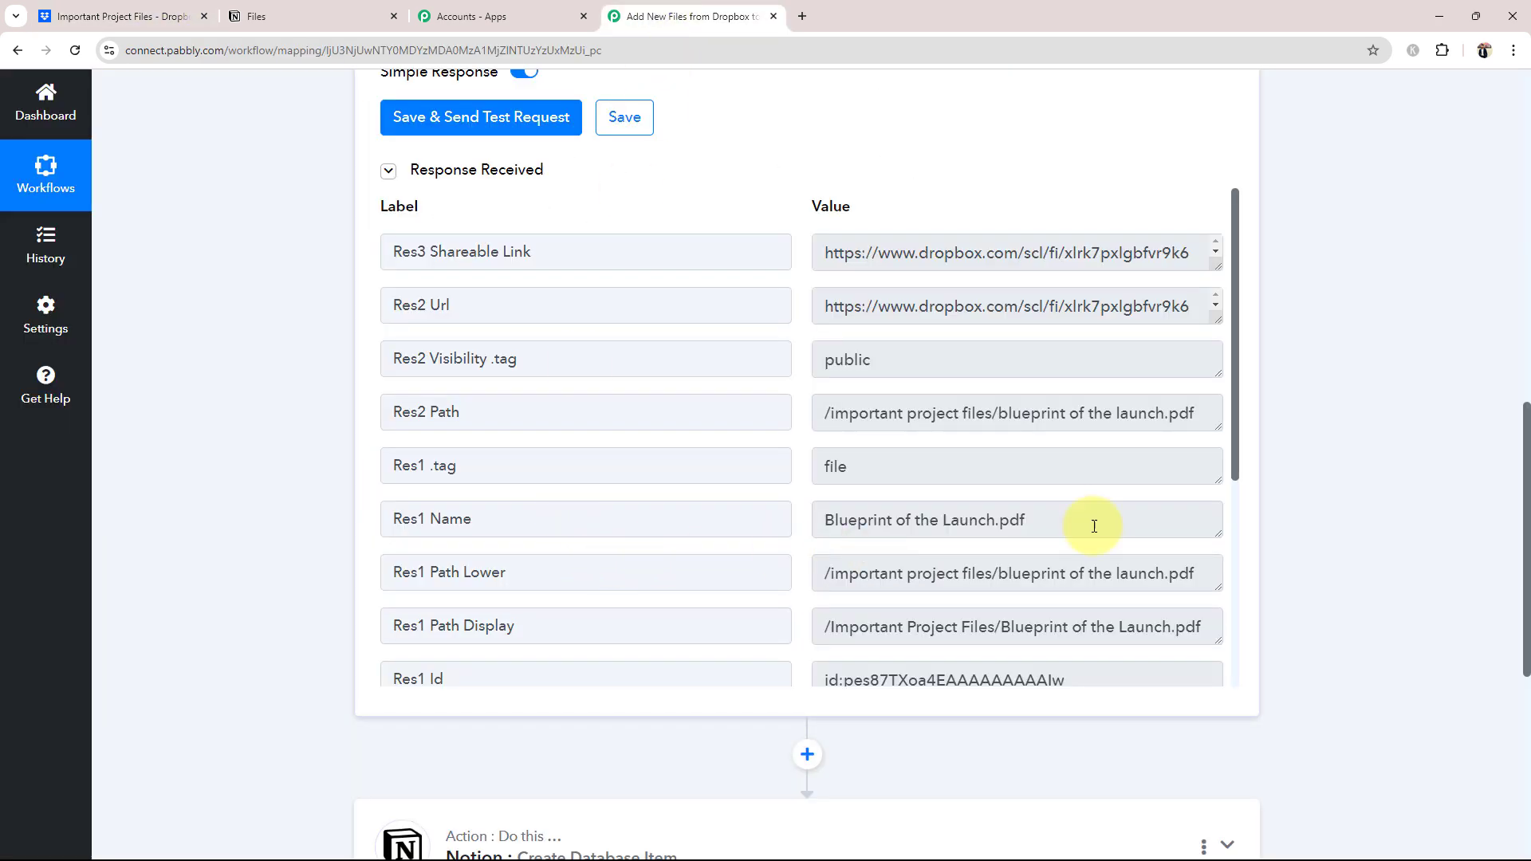
drag(1108, 519, 777, 556)
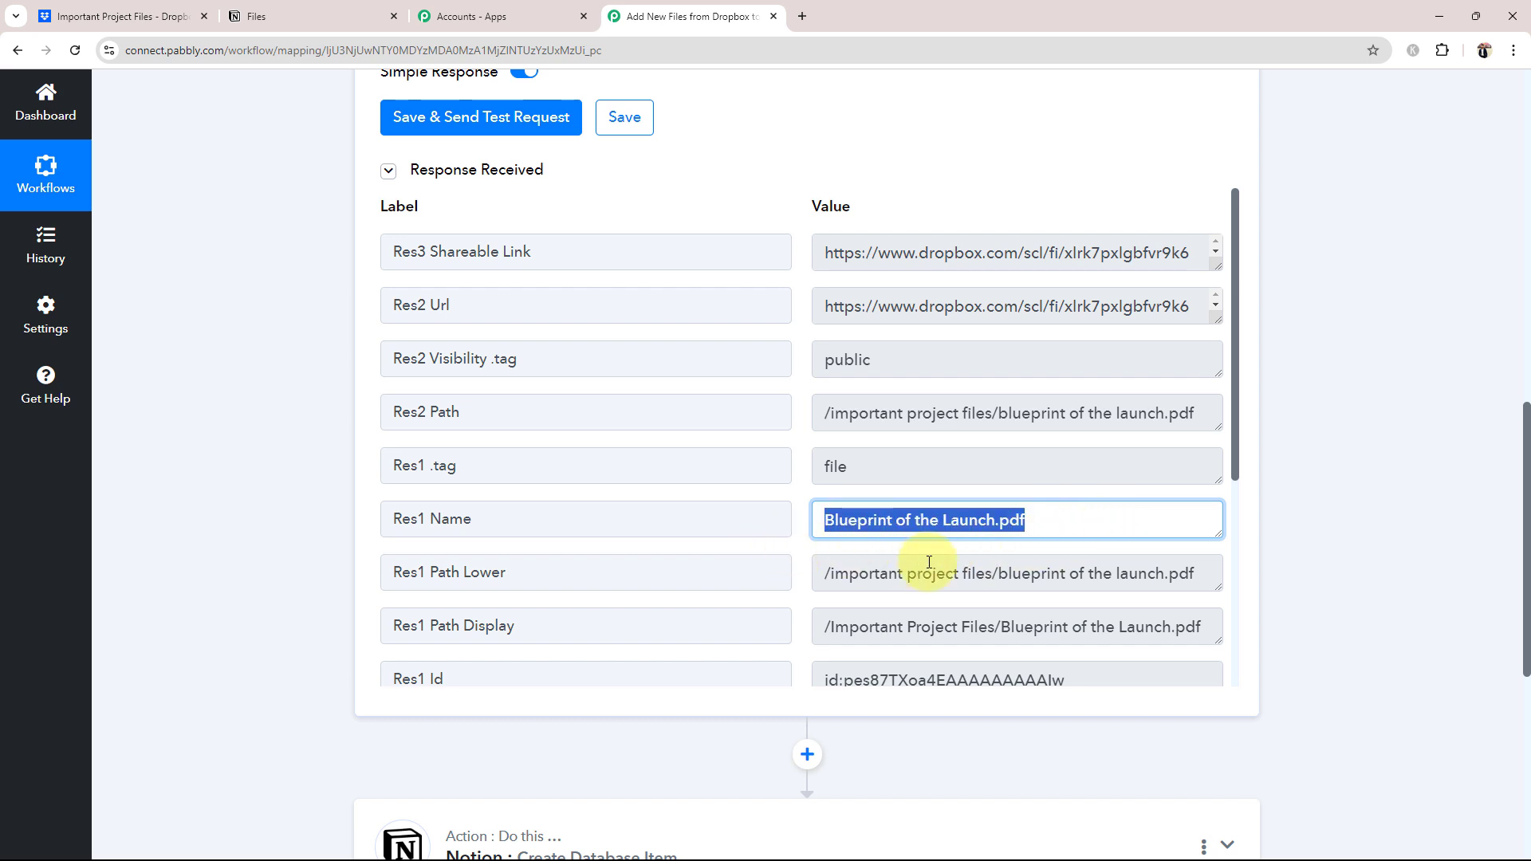
scroll(929, 562, down, 2)
scroll(929, 562, up, 2)
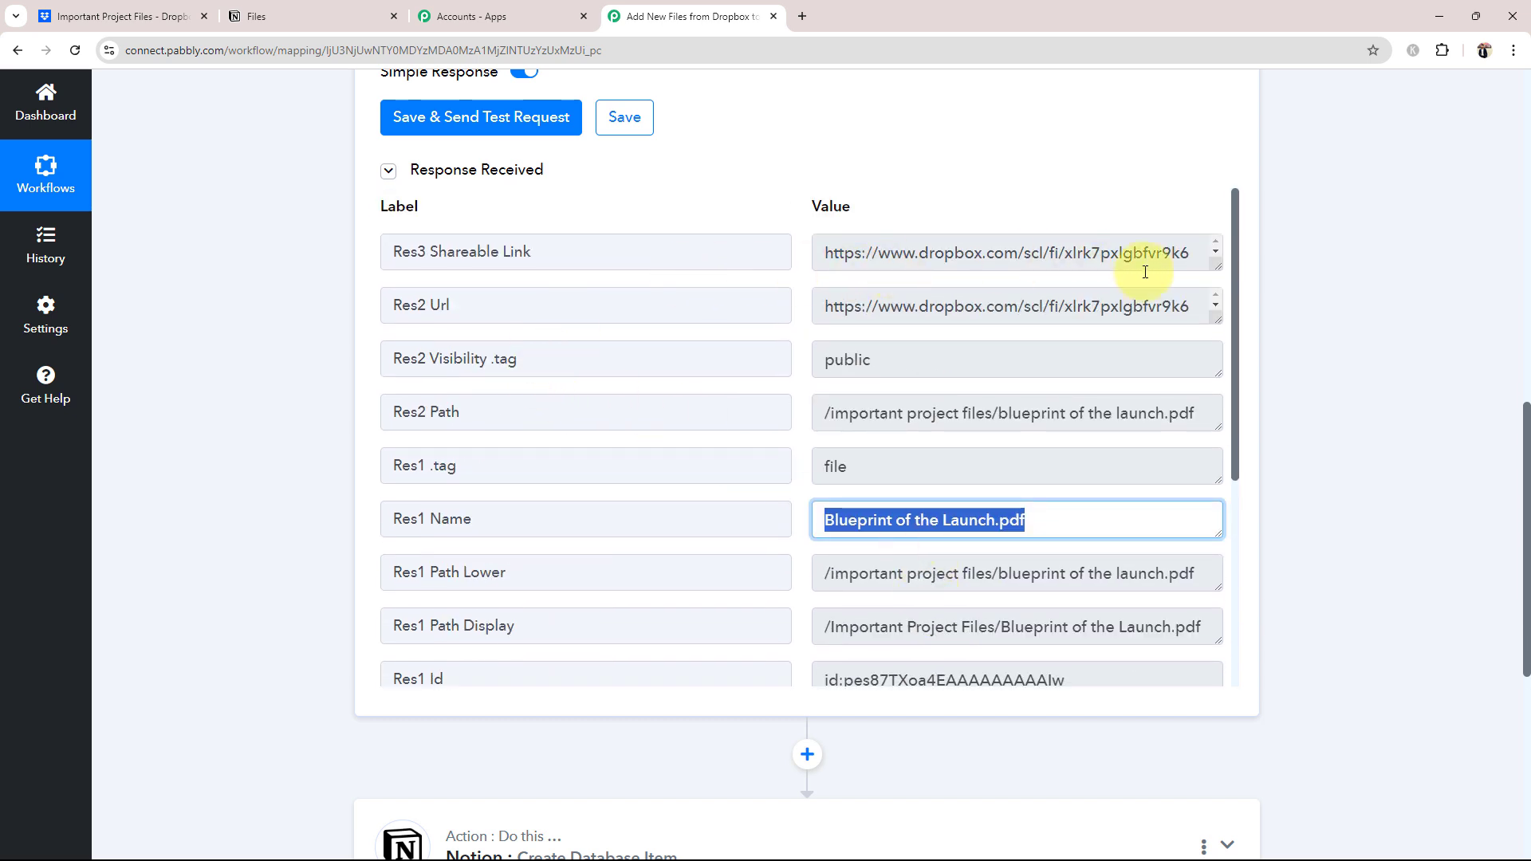
drag(1212, 270, 1203, 363)
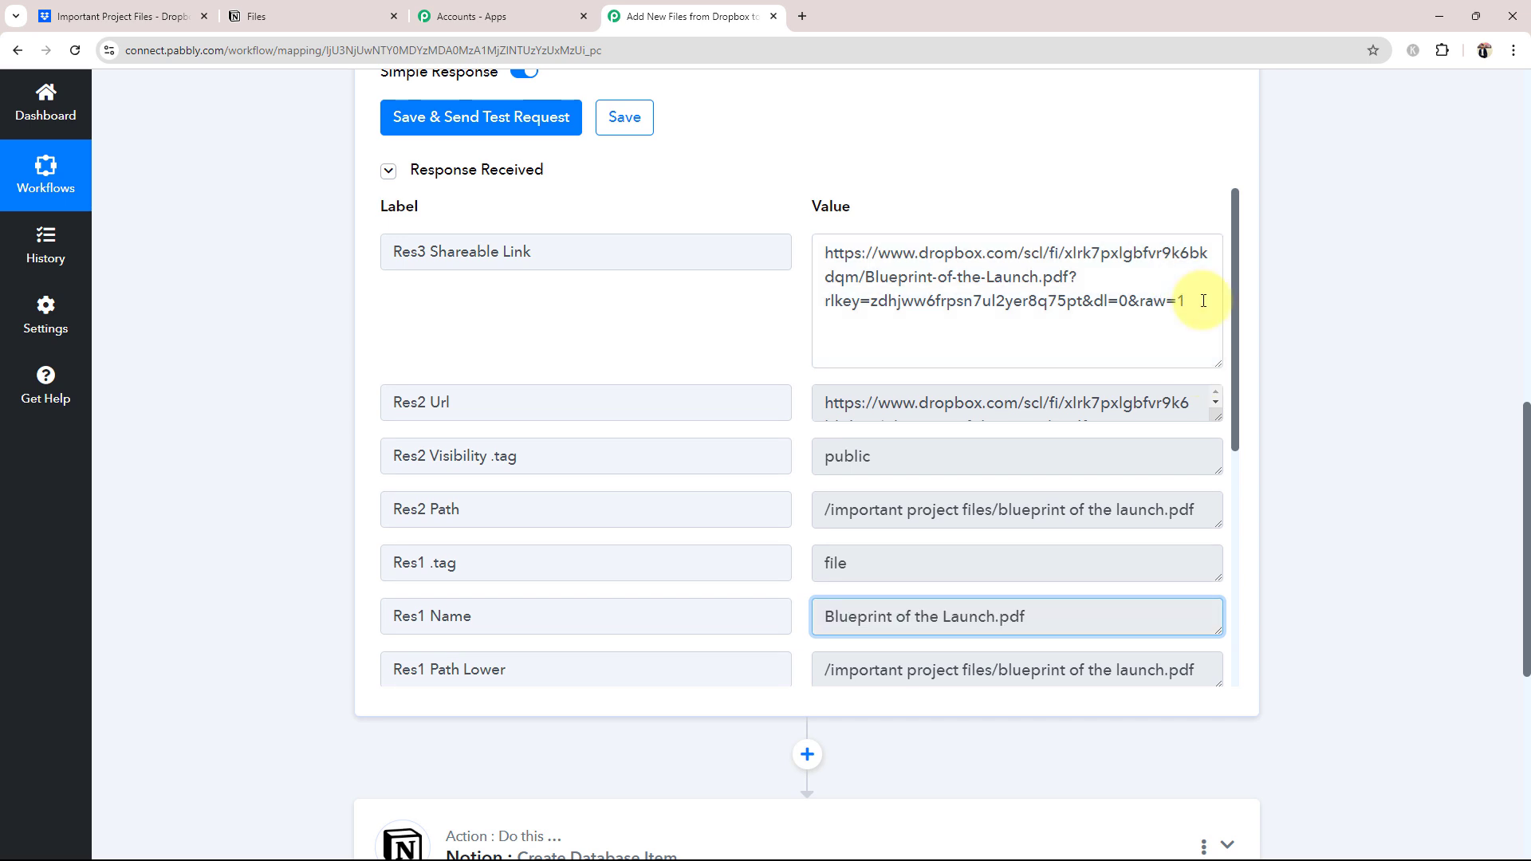
Examine the shareable link, URL and remaining file details in the Dropbox trigger response.
drag(1202, 301, 833, 253)
drag(916, 403, 1127, 471)
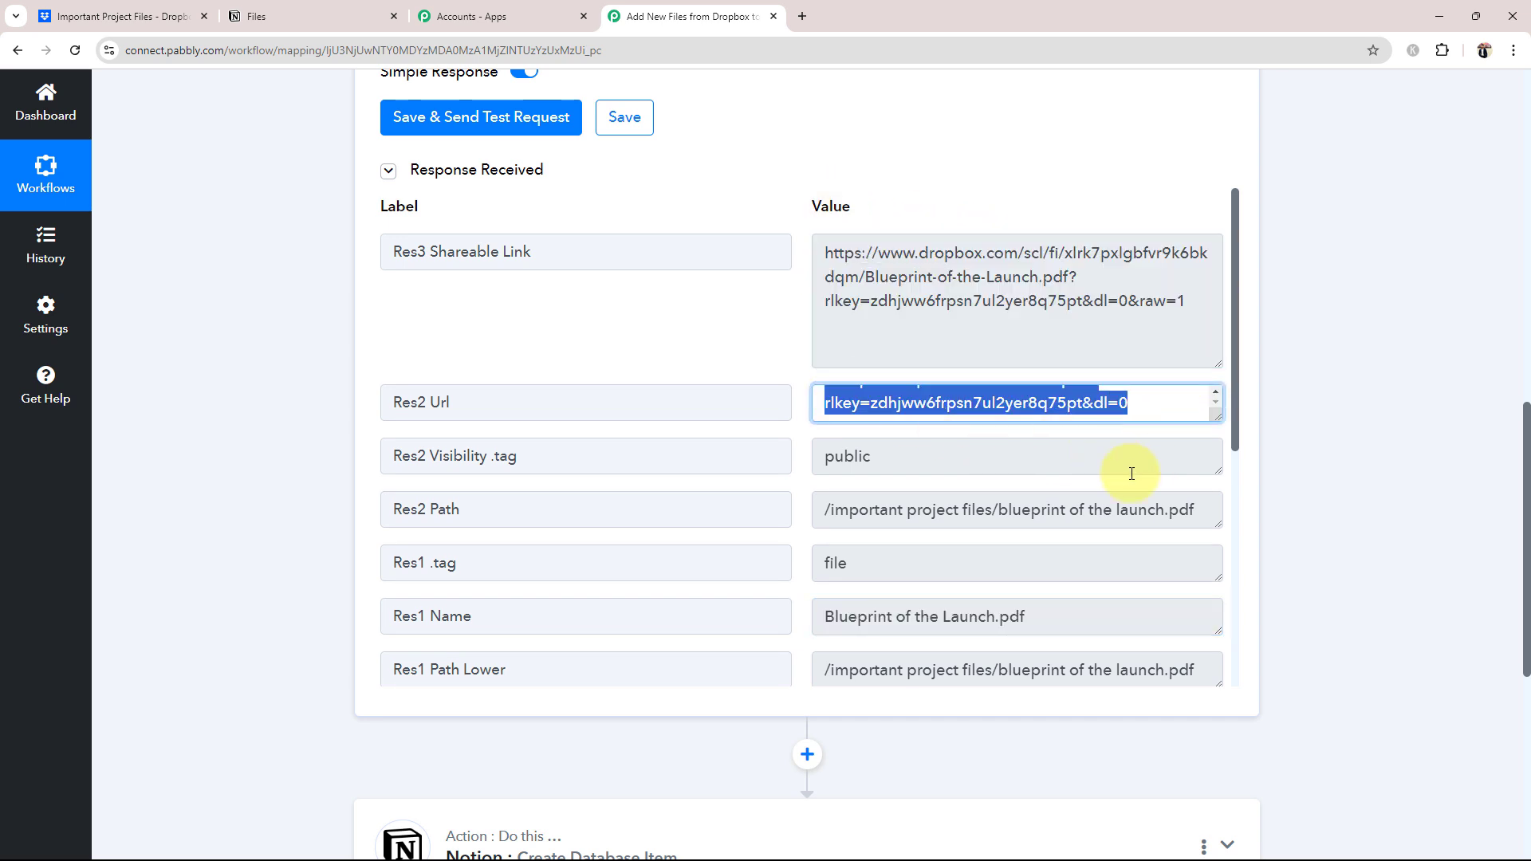
scroll(919, 486, down, 5)
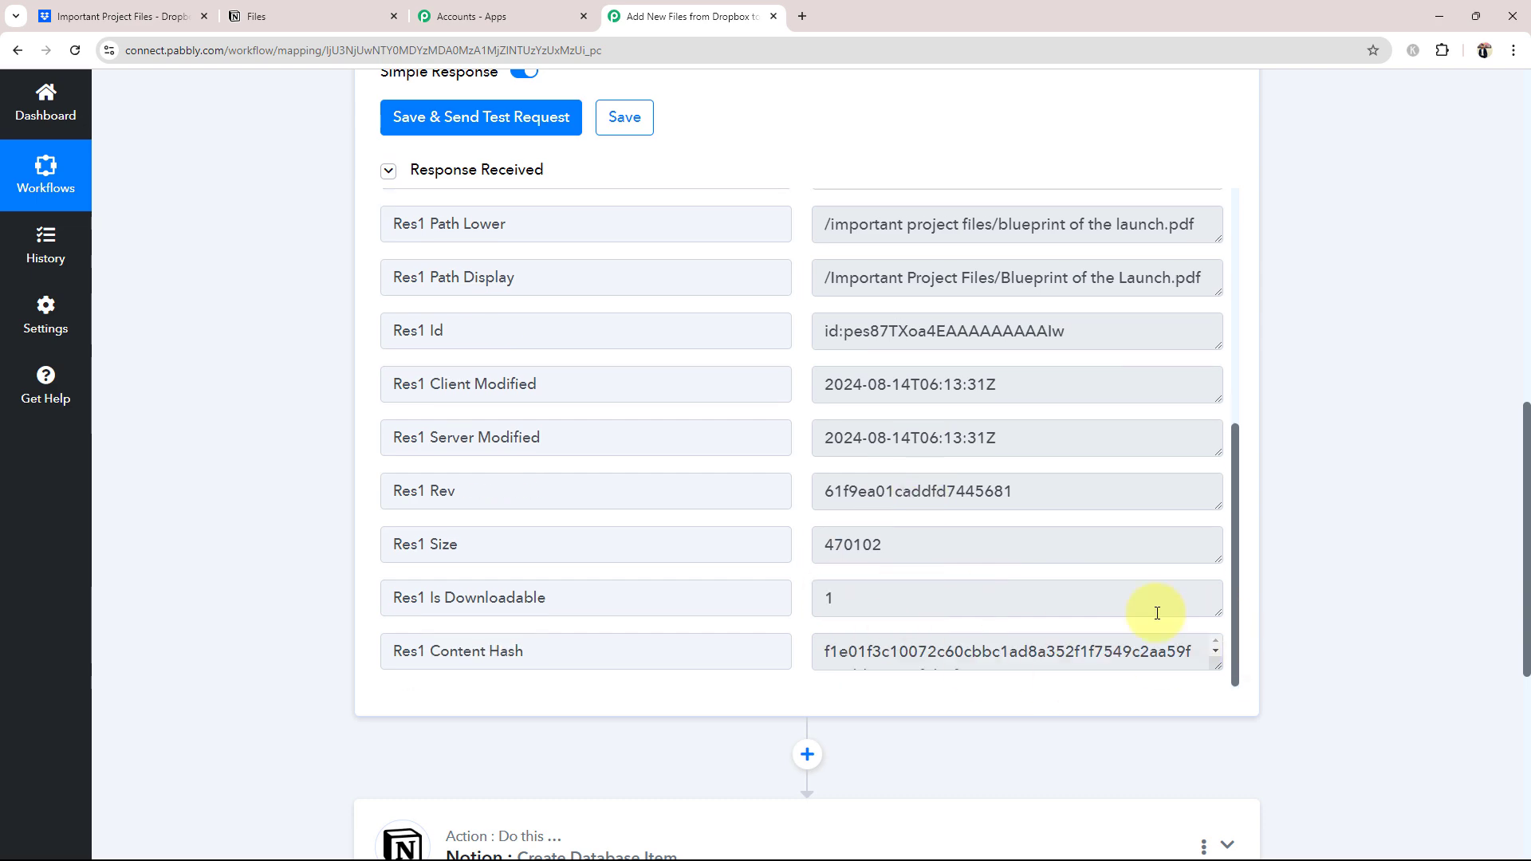
scroll(971, 505, up, 3)
scroll(973, 505, up, 2)
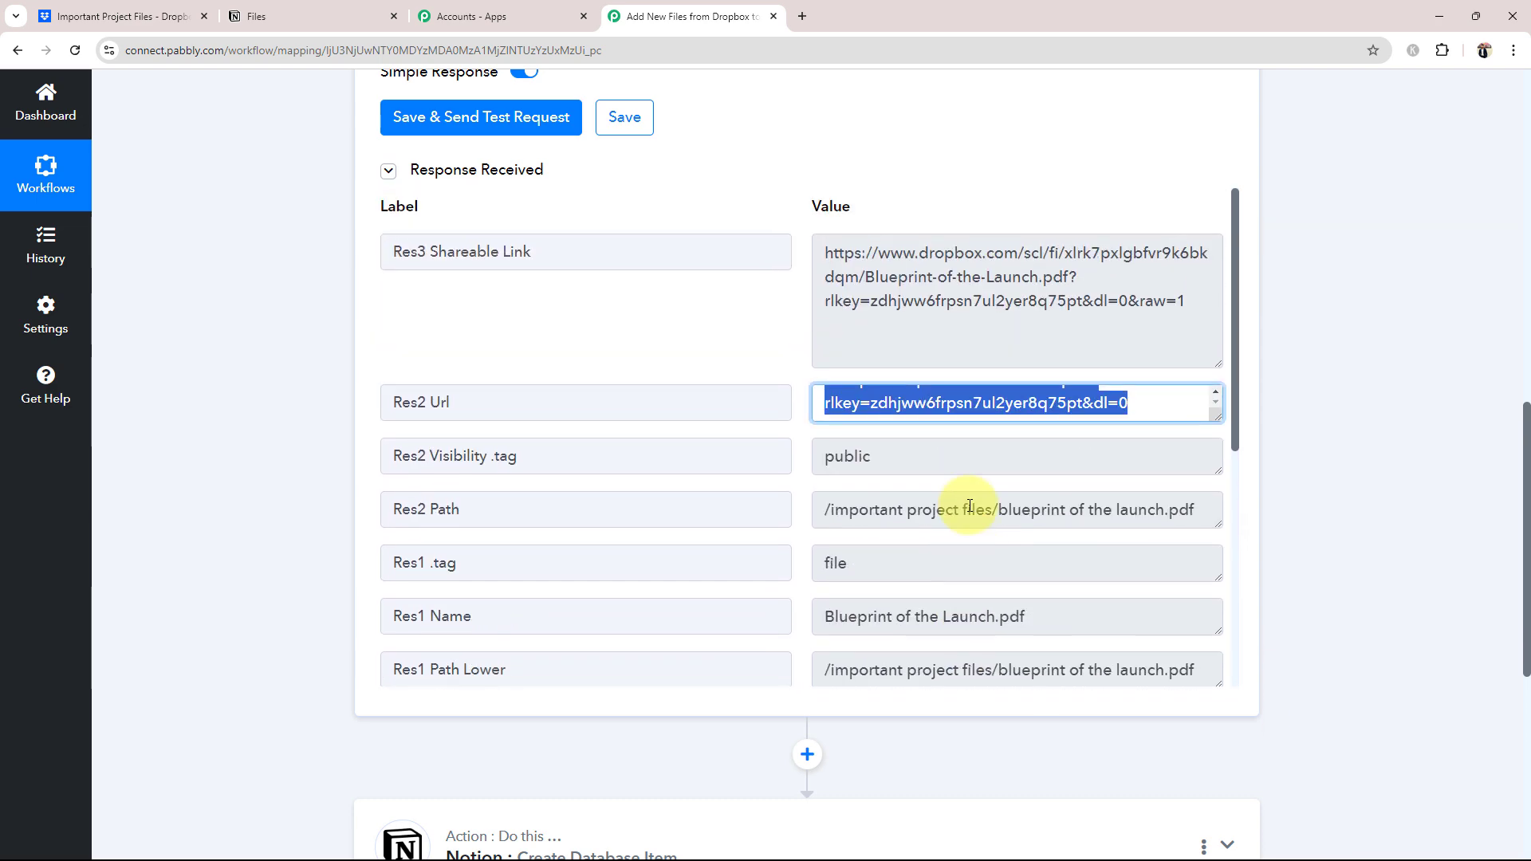
click(272, 445)
Collapse the Dropbox New File trigger and expand the Notion Create Database Item action.
scroll(273, 445, up, 2)
scroll(273, 445, up, 8)
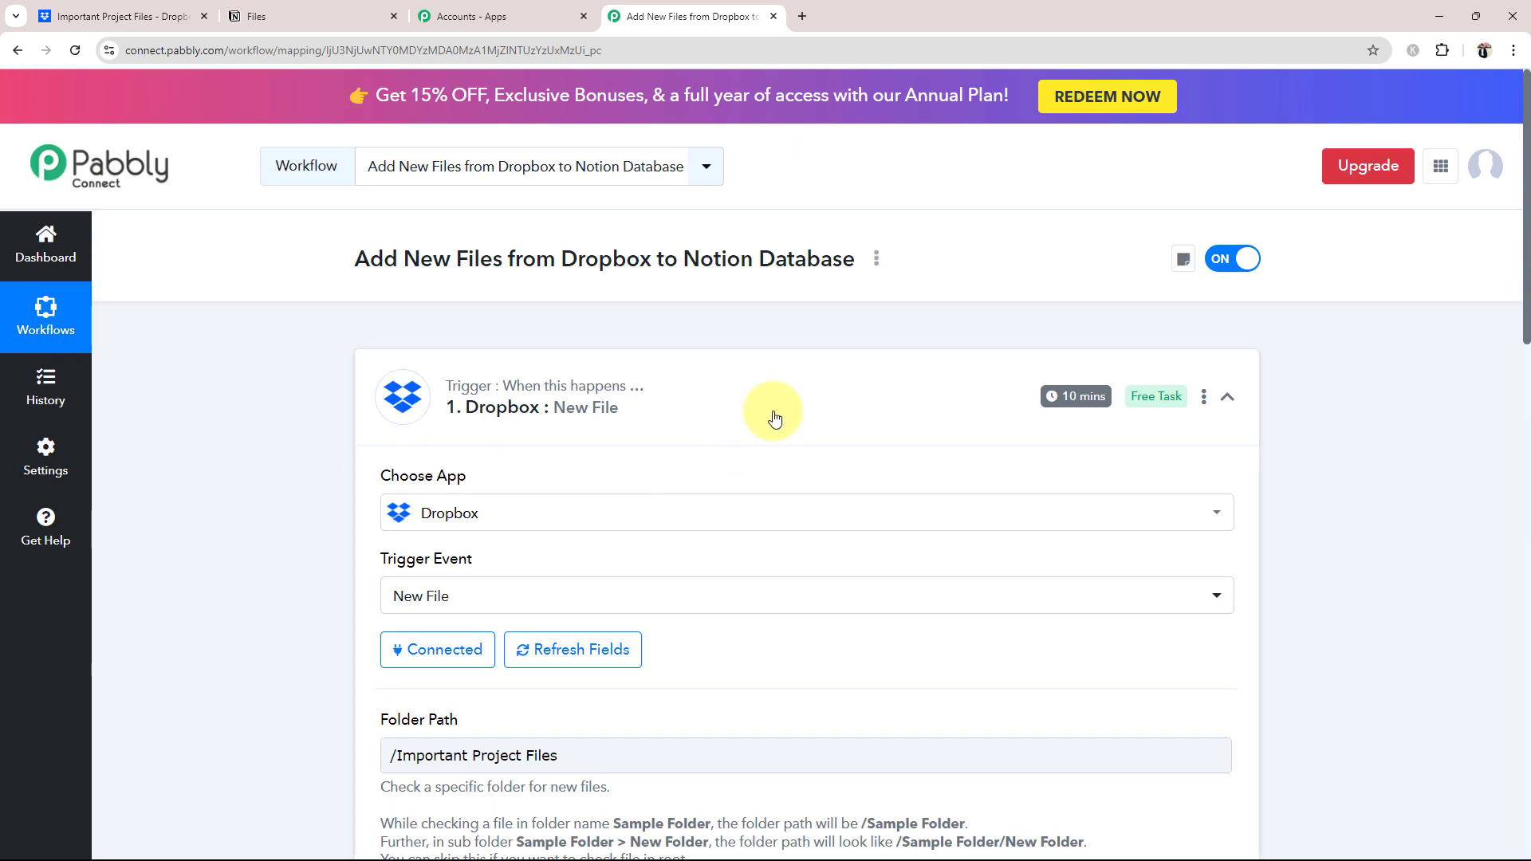
click(774, 417)
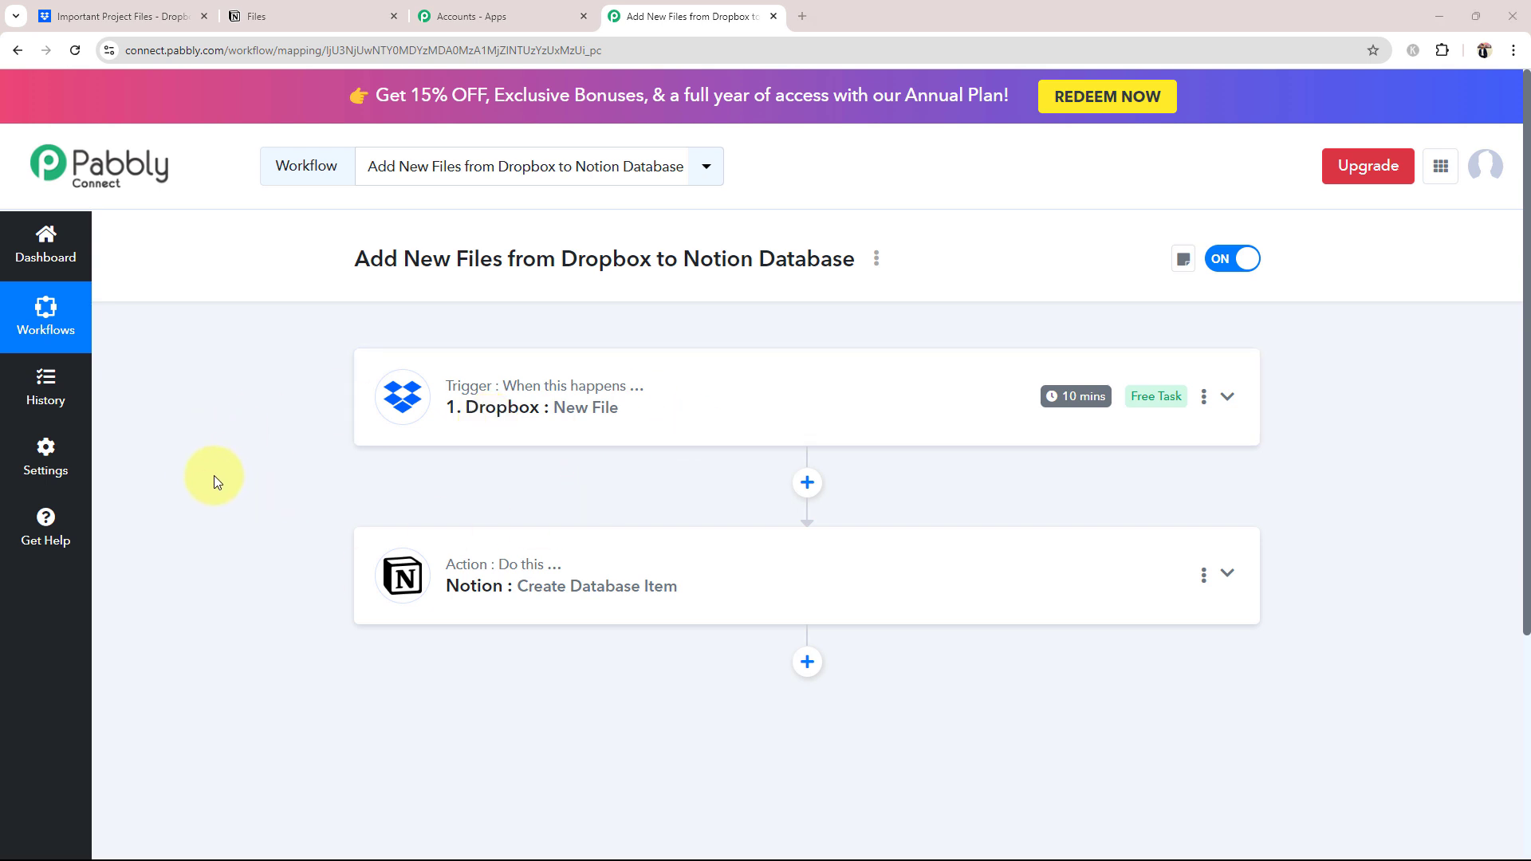
click(513, 588)
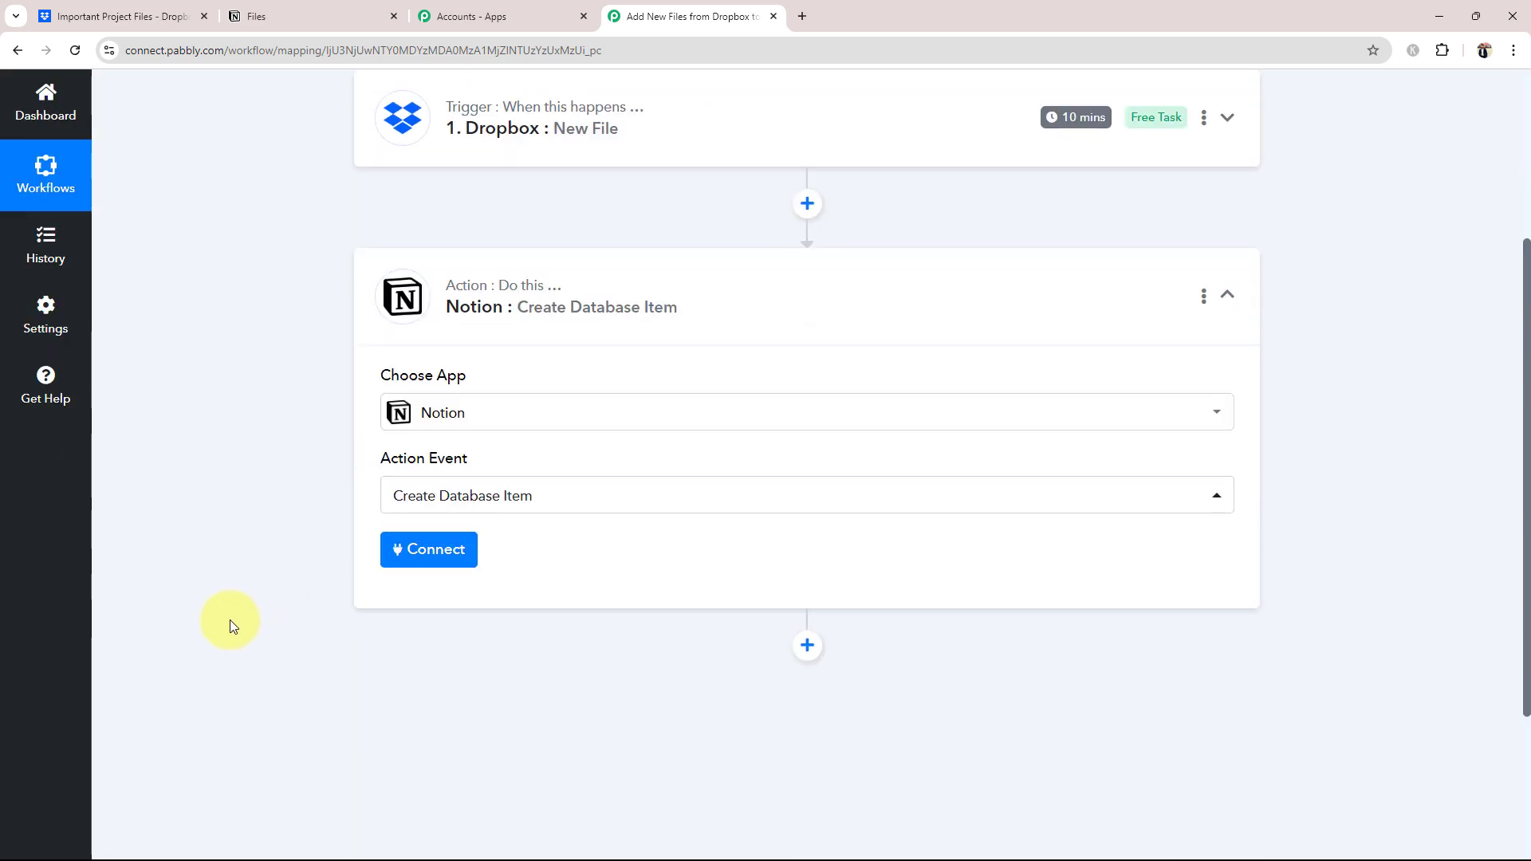
Start a new Notion connection for the action and proceed from the permission request to the page selection.
click(422, 548)
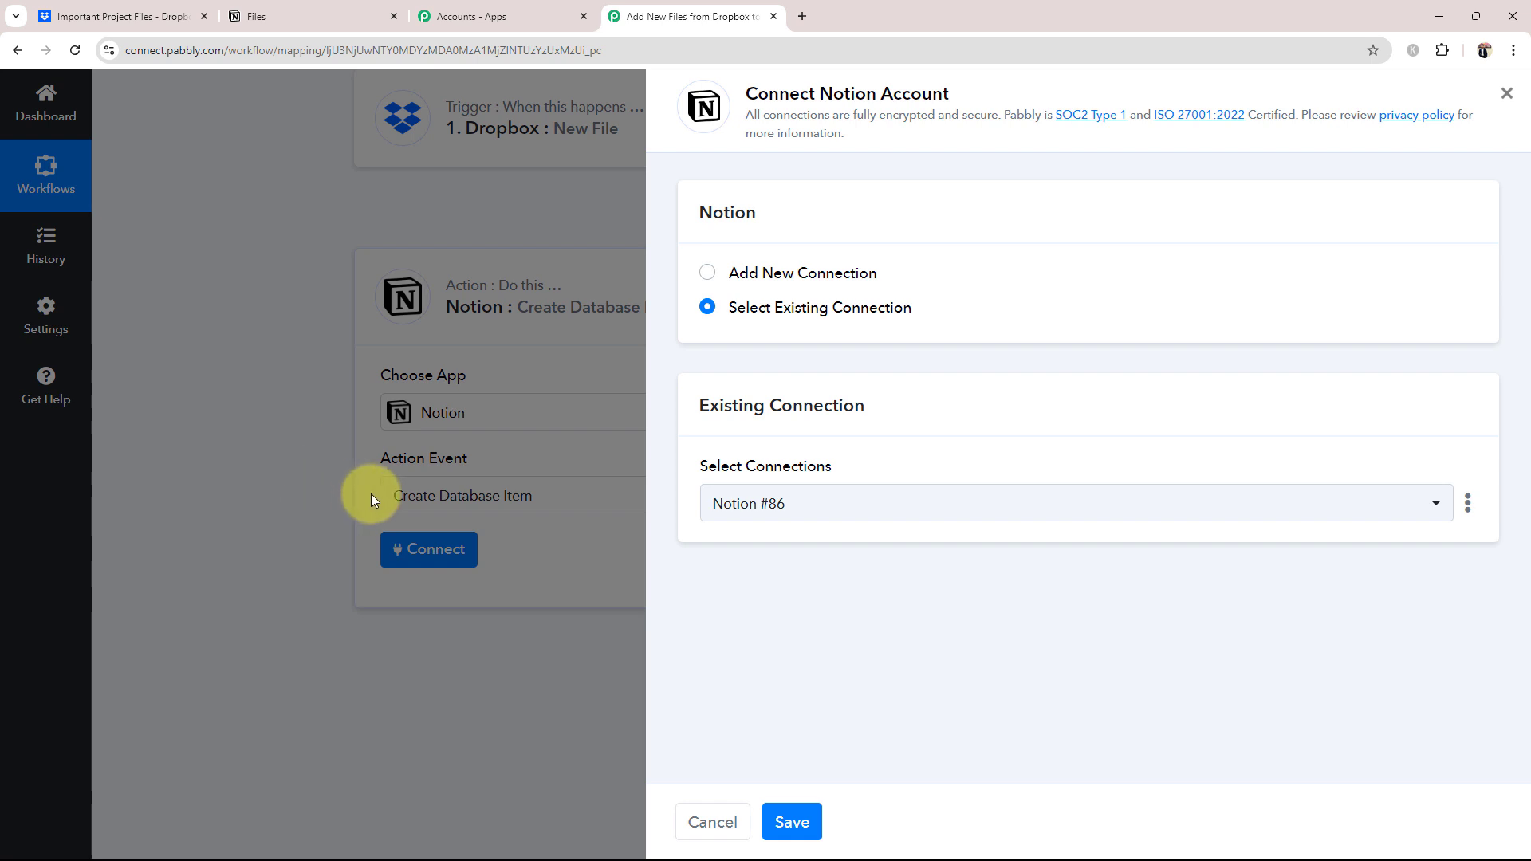
click(707, 272)
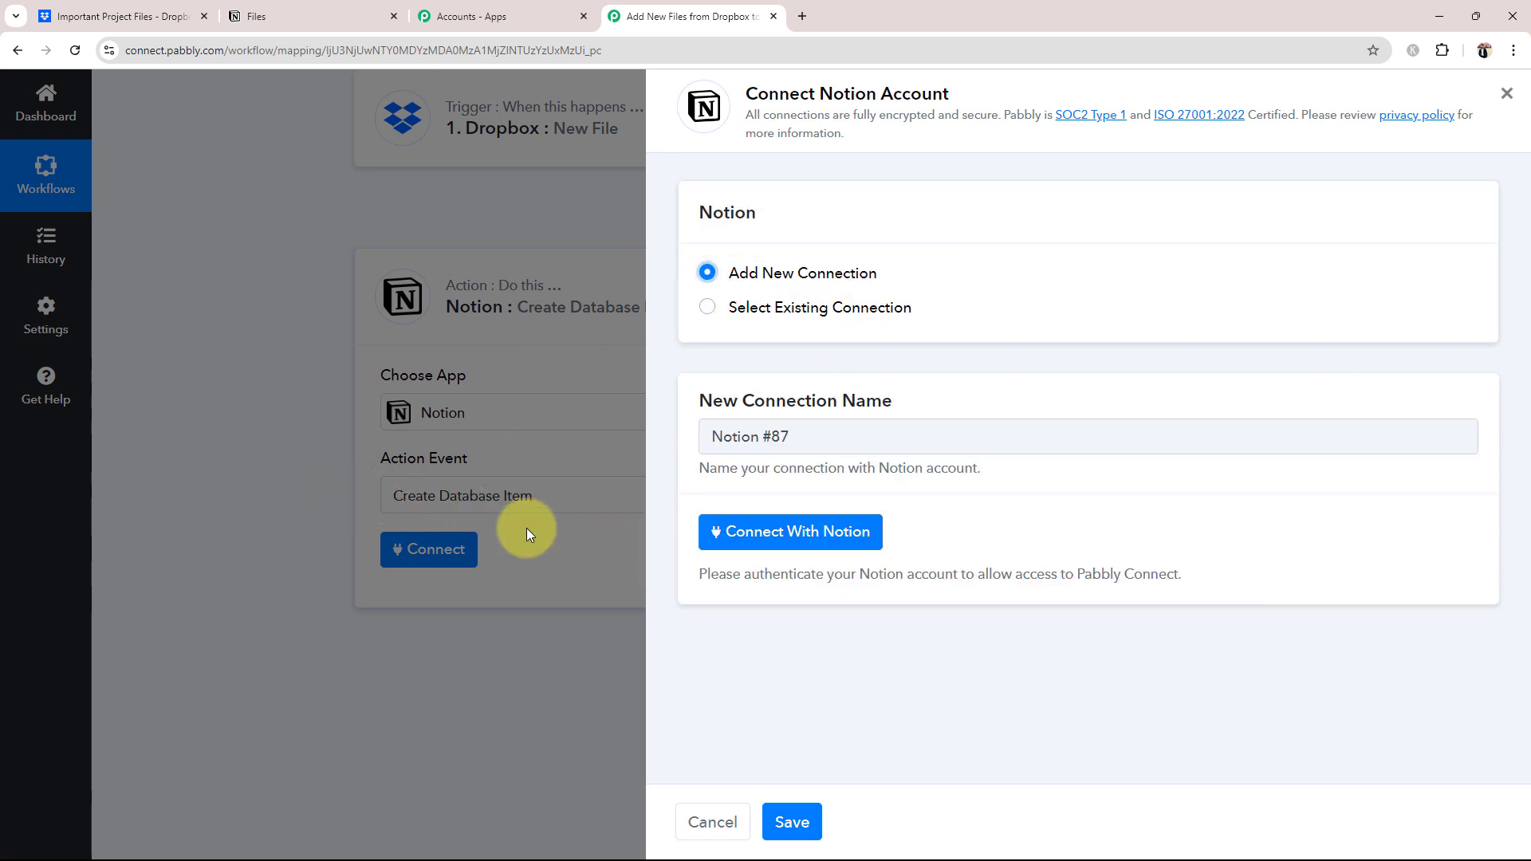
click(792, 541)
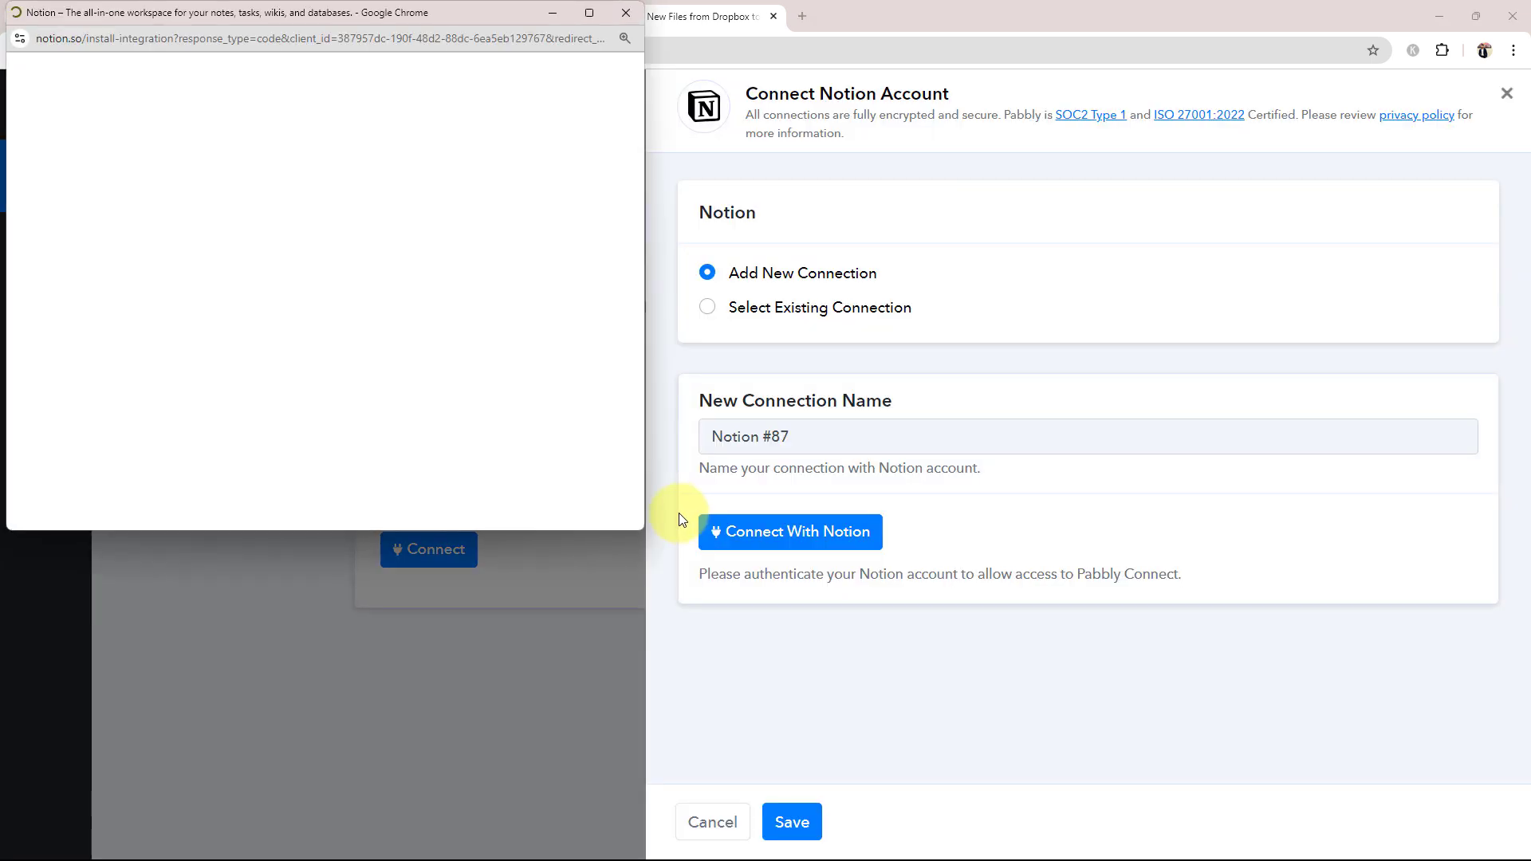
scroll(333, 329, down, 4)
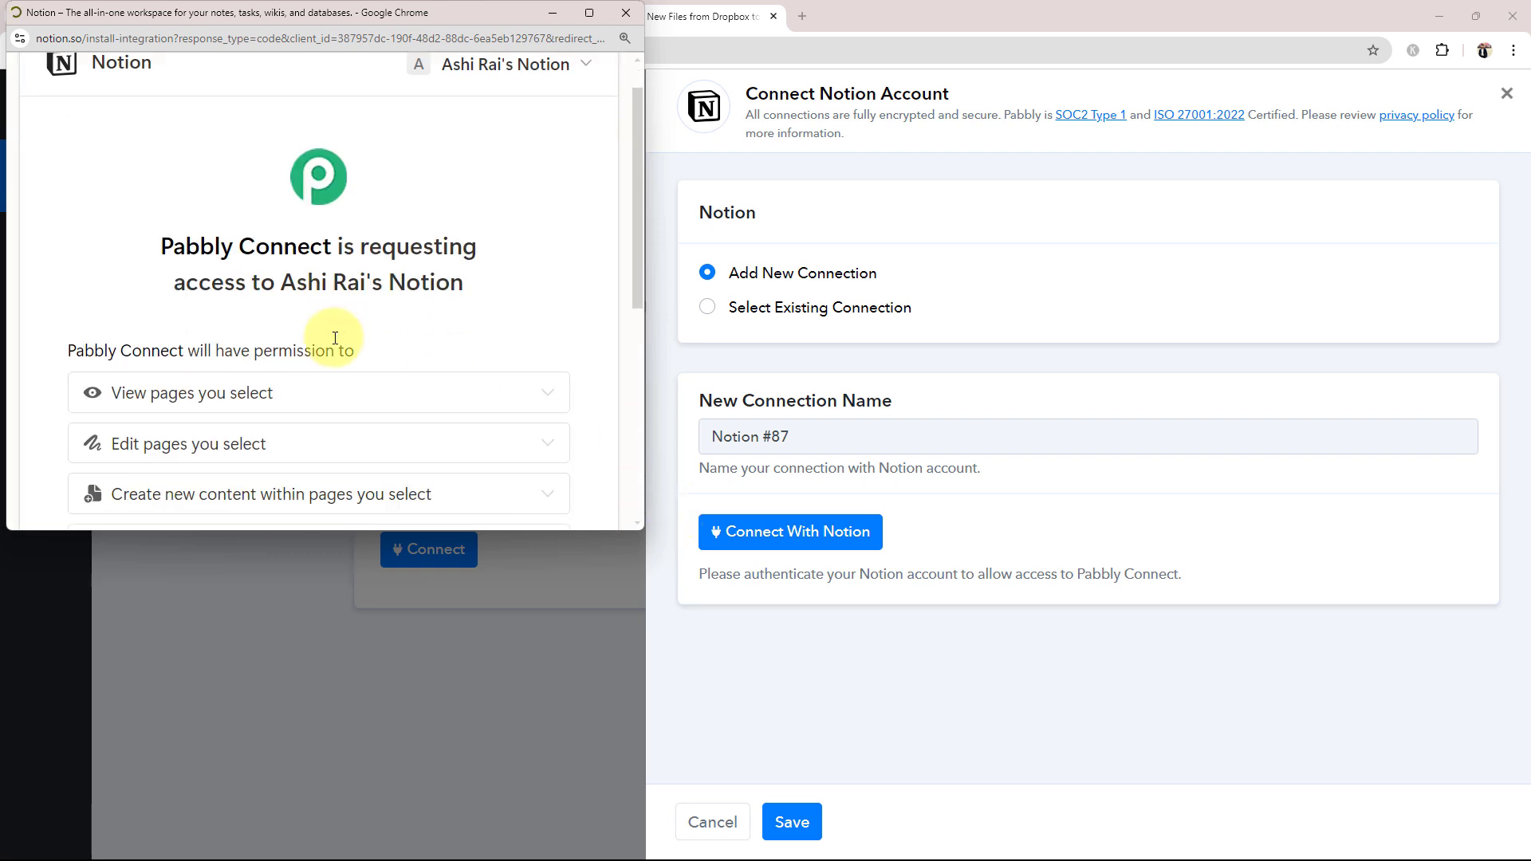
click(479, 463)
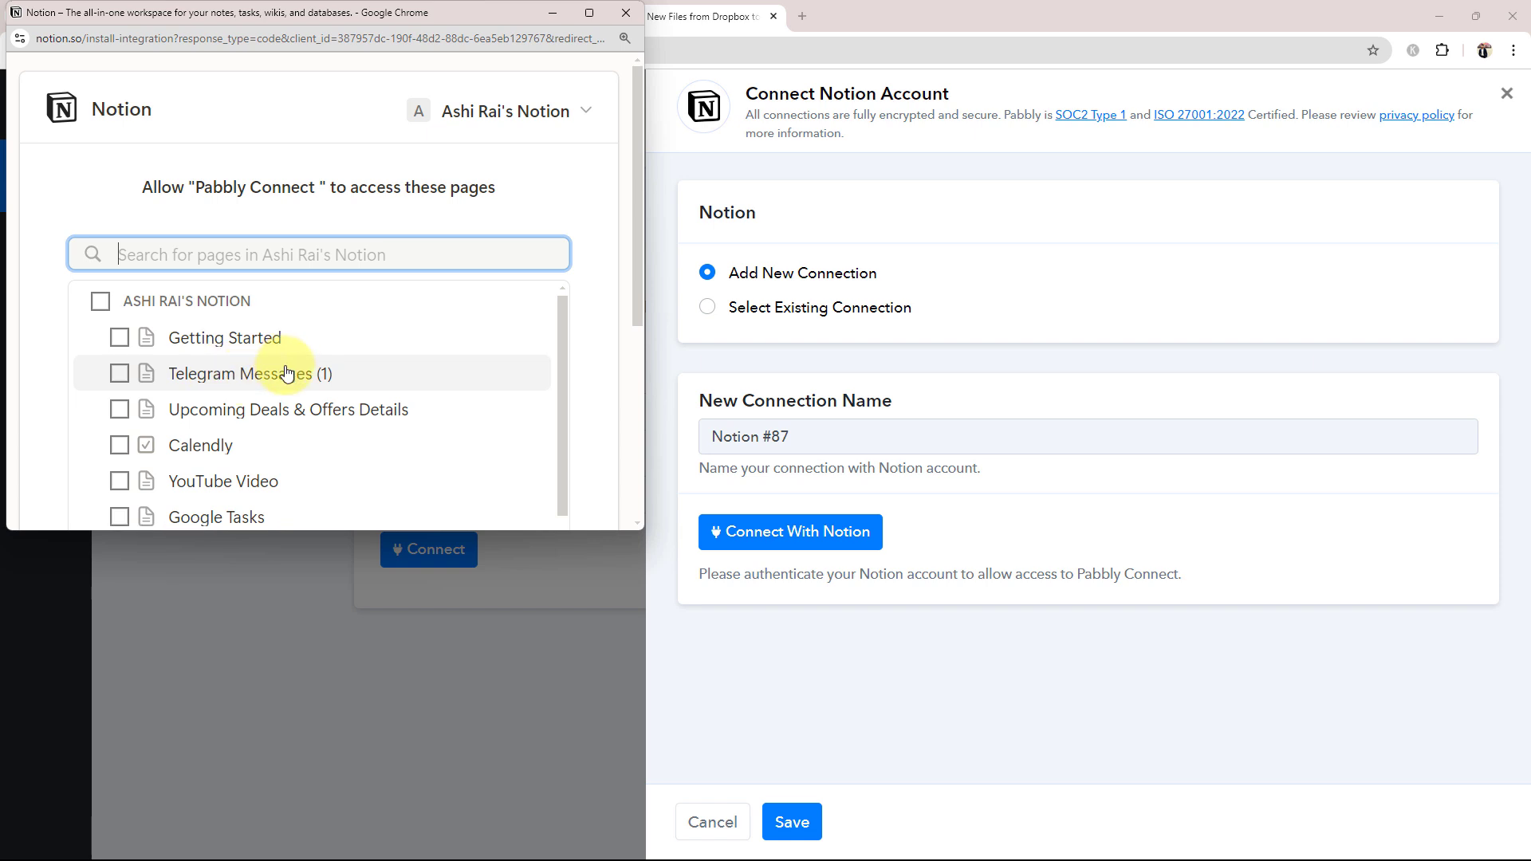
Deselect Customer Contact Details, select only the Files page for Pabbly Connect, and allow access.
scroll(300, 369, down, 10)
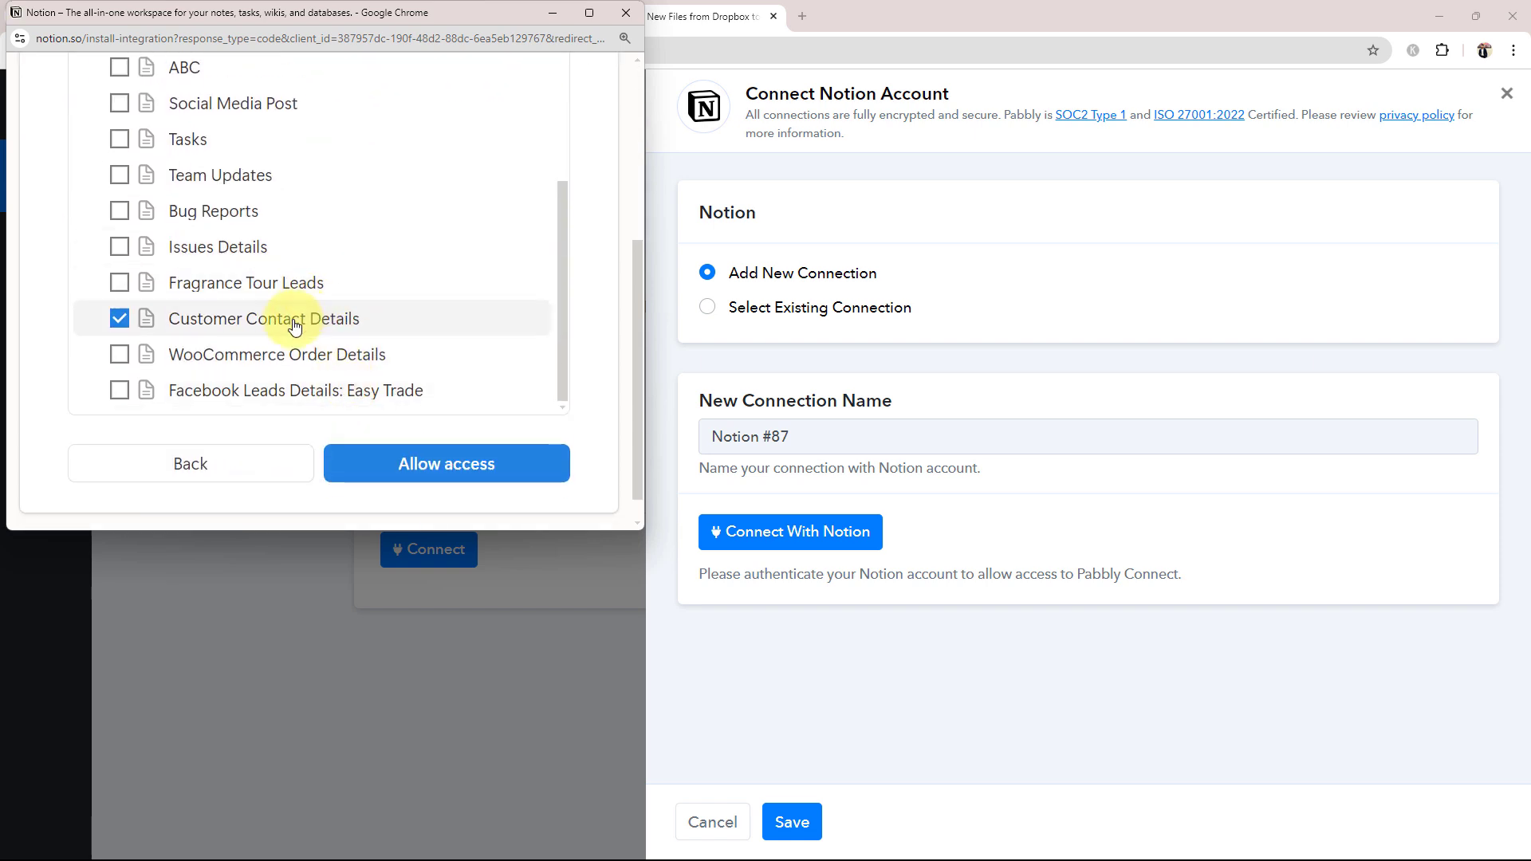
click(116, 321)
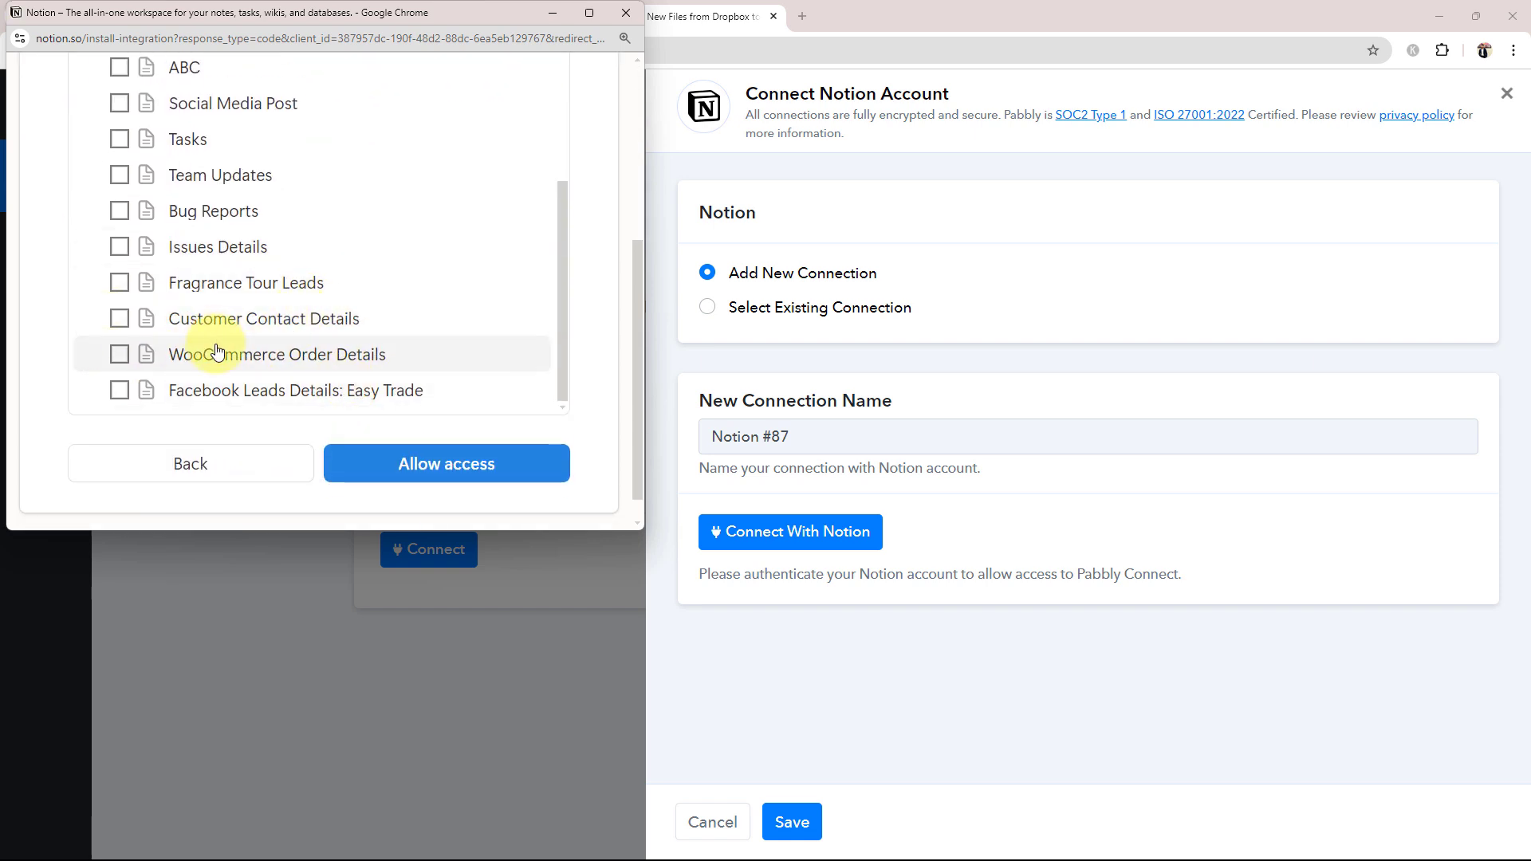
scroll(243, 289, up, 5)
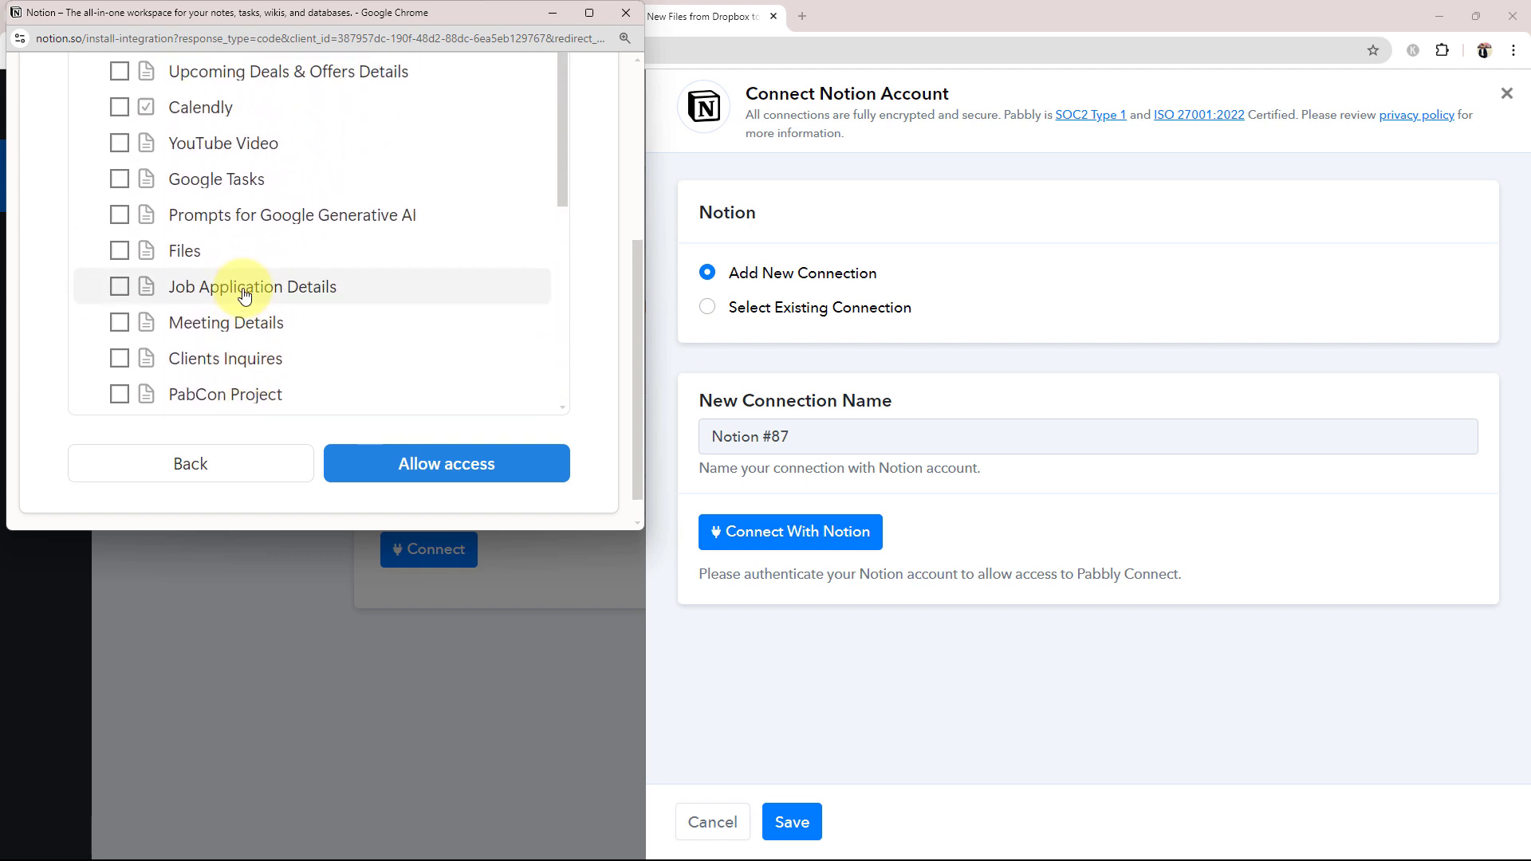
scroll(245, 295, up, 5)
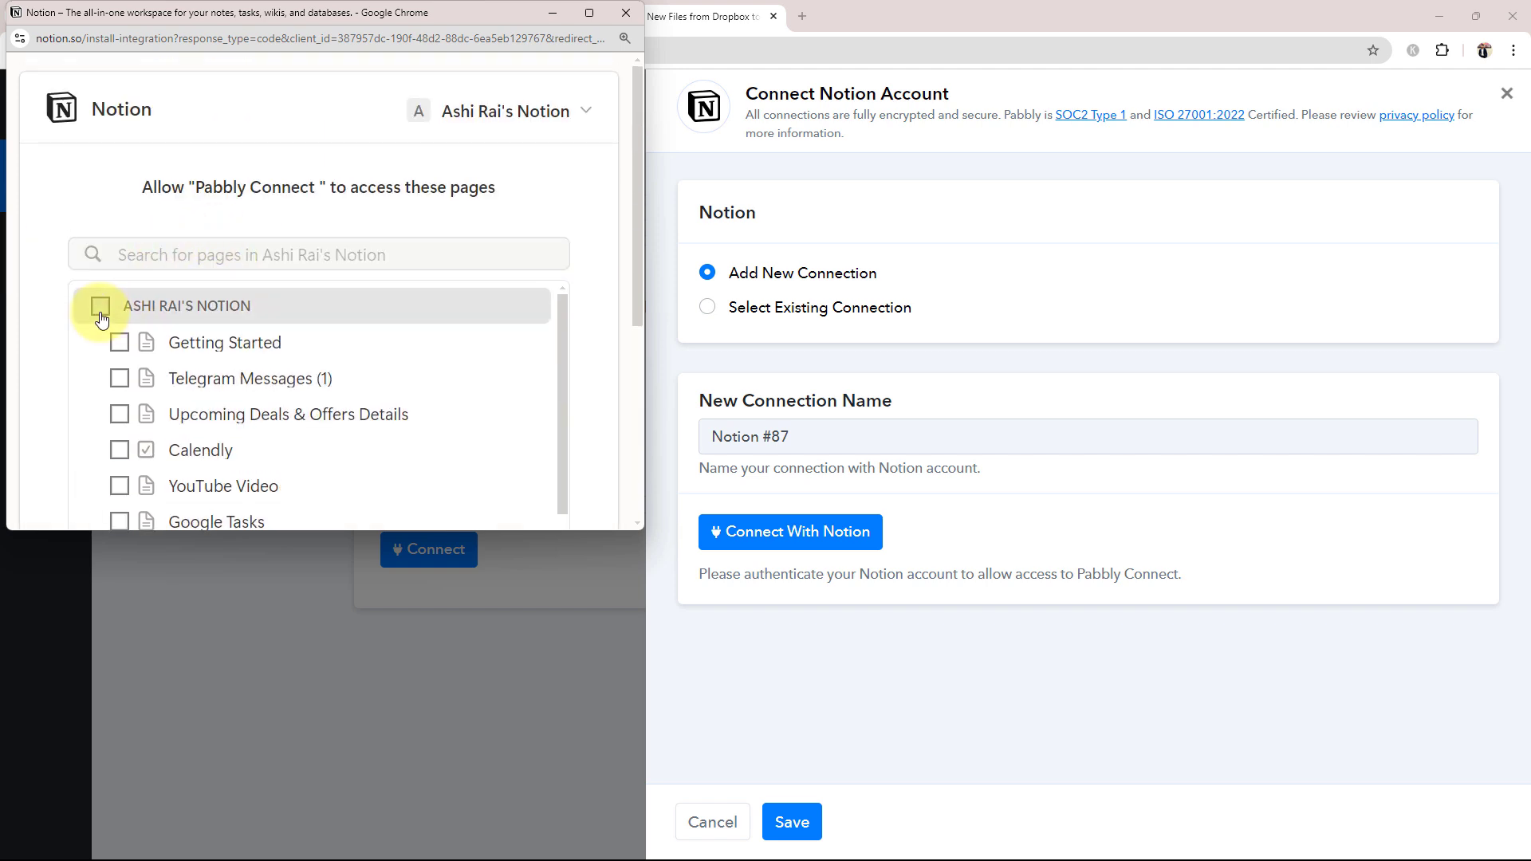
click(101, 307)
click(101, 309)
scroll(144, 329, down, 5)
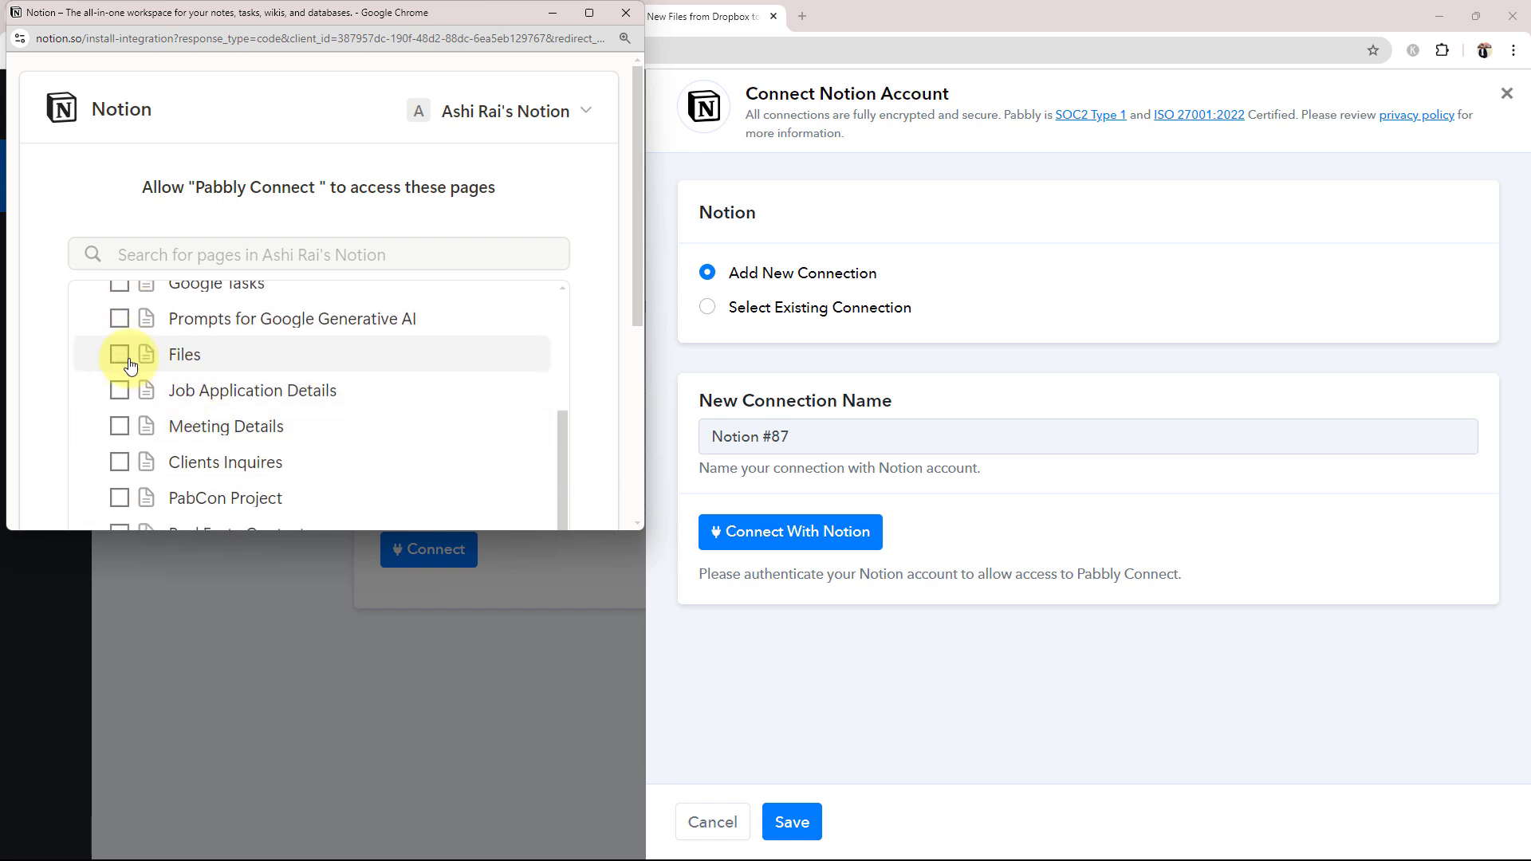
click(117, 353)
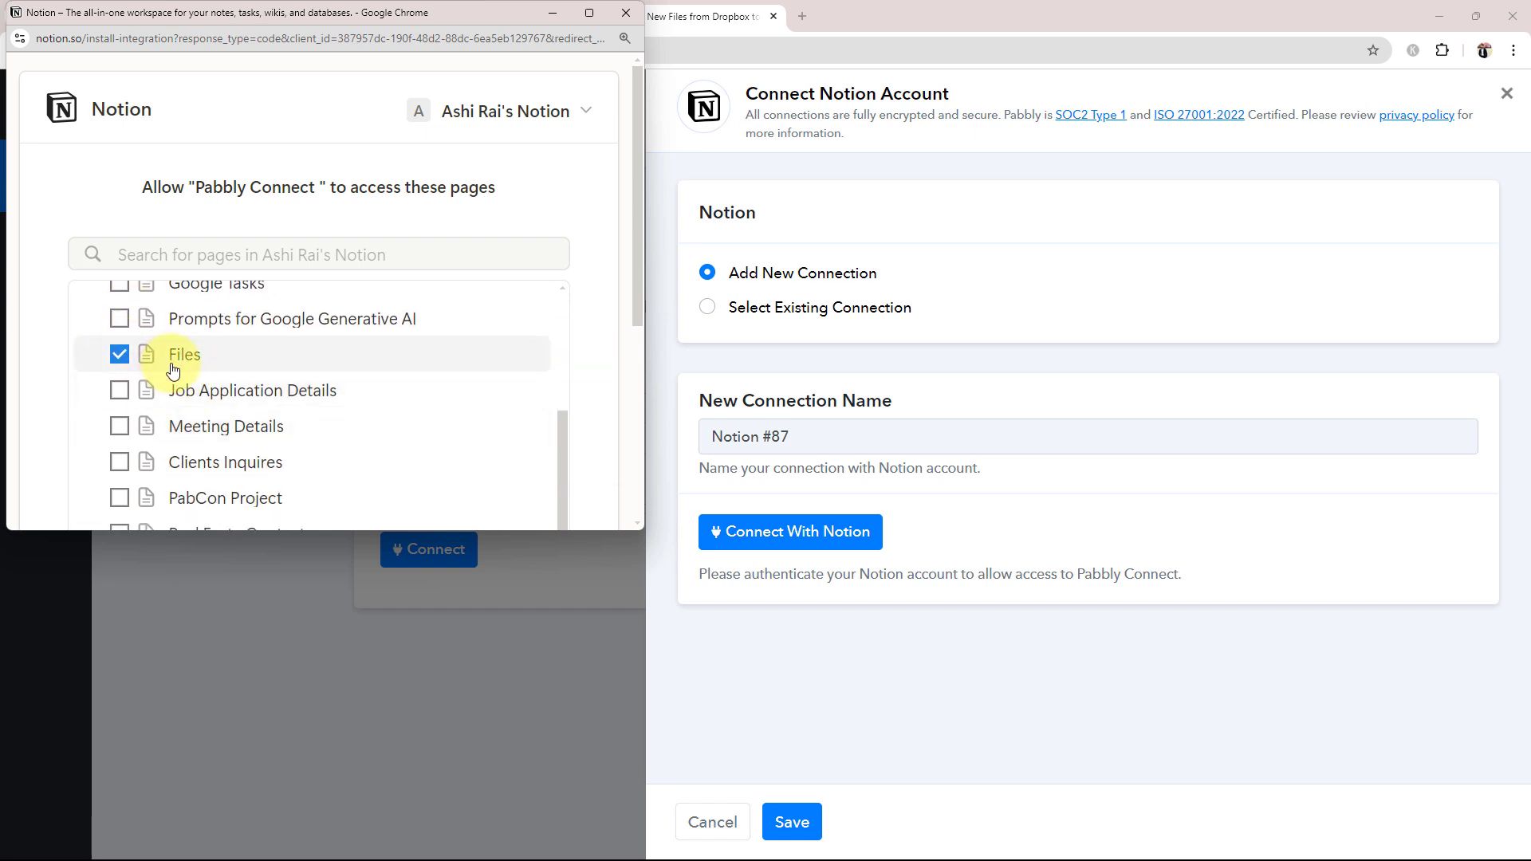
scroll(266, 365, down, 10)
click(494, 451)
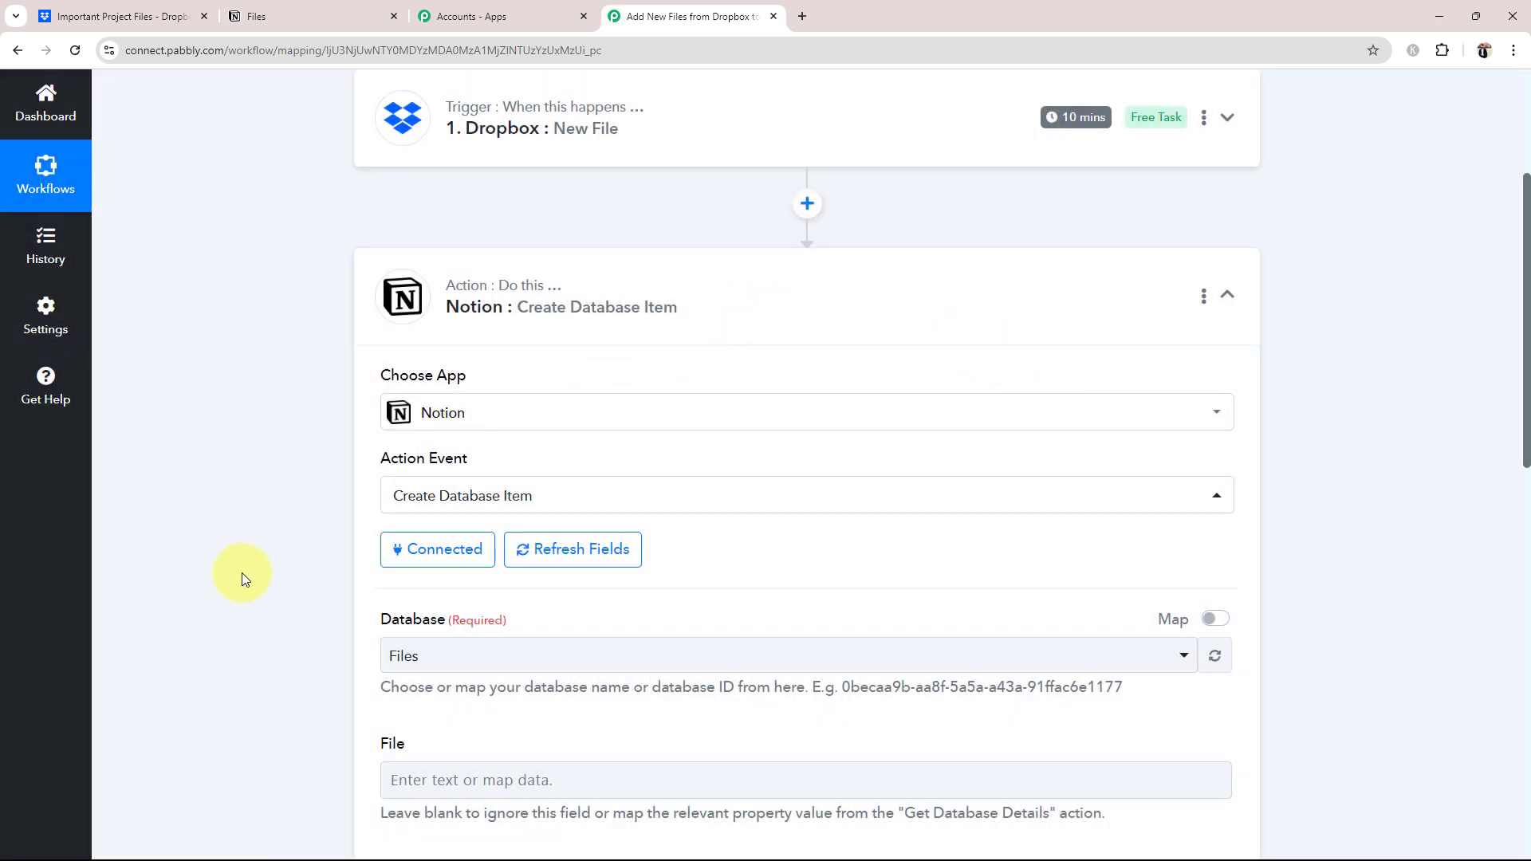
Choose Files as the database for the Notion action.
scroll(319, 398, down, 5)
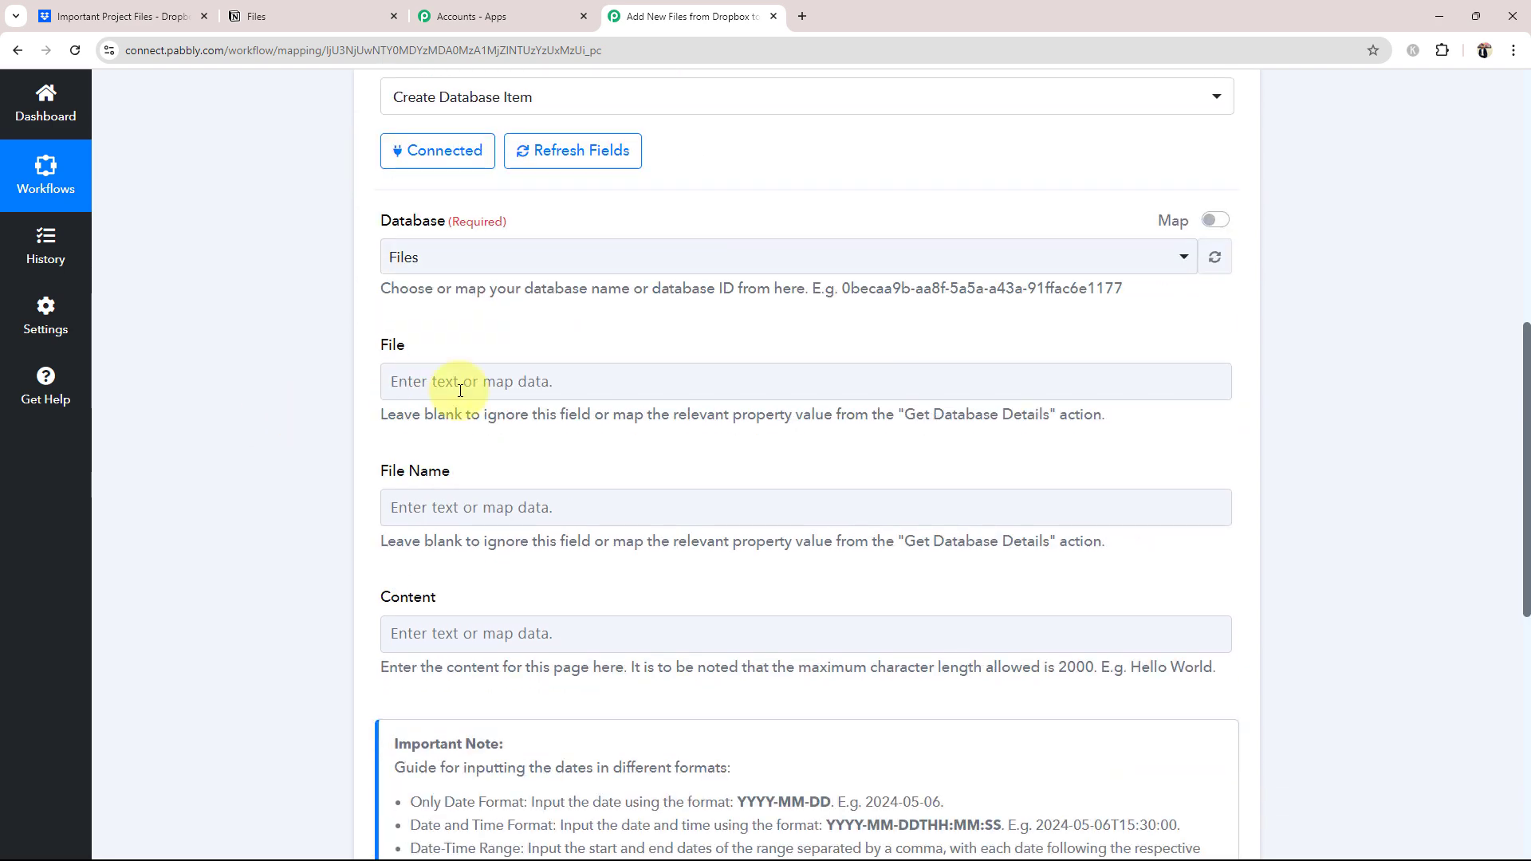
click(461, 254)
click(433, 350)
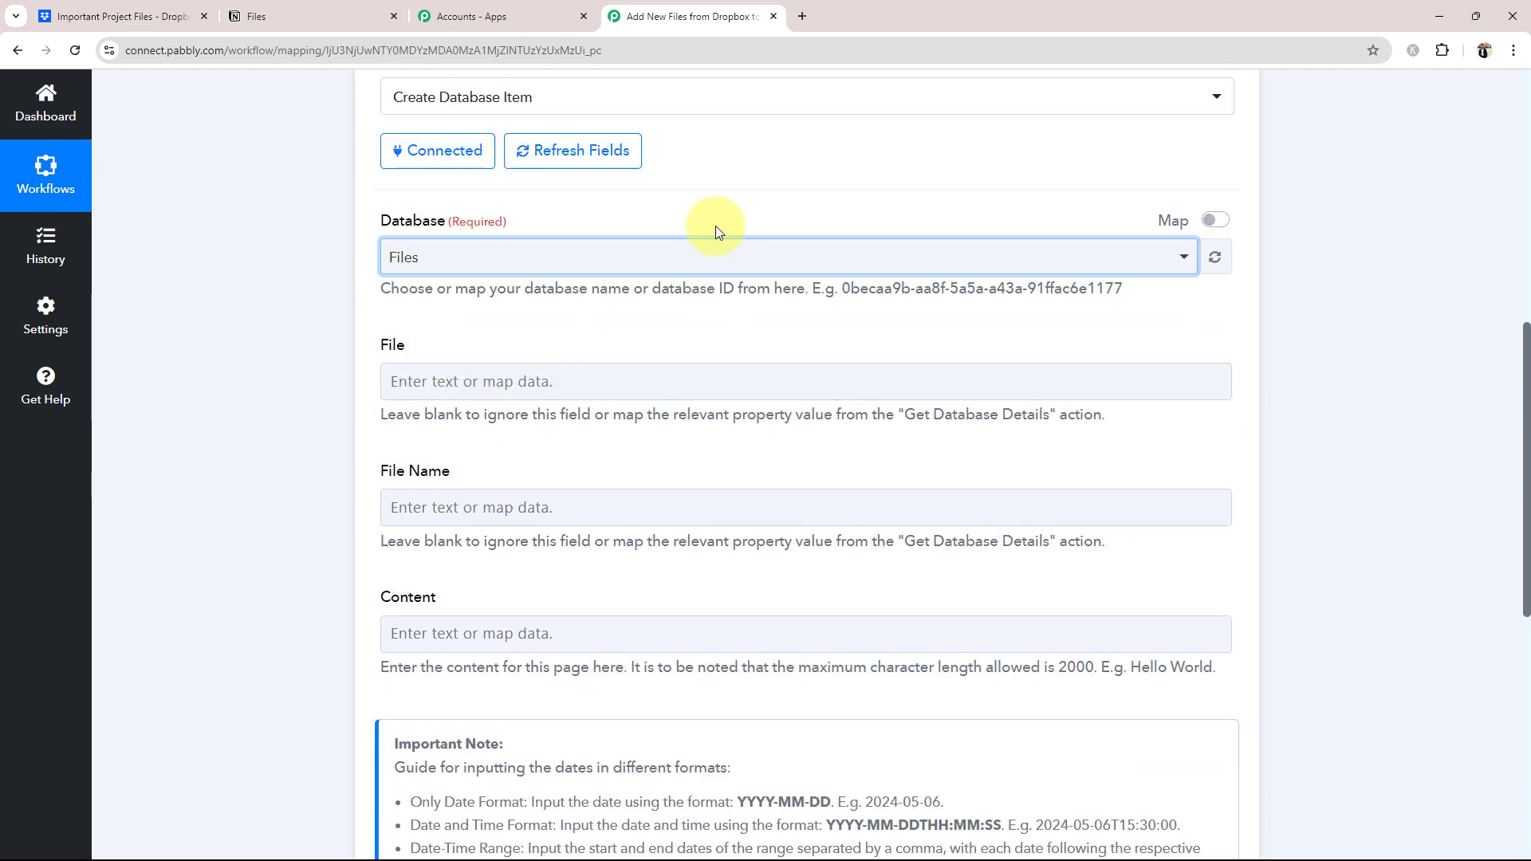
Compare the columns of the Files database in Notion with the File and File Name fields of the Pabbly Connect action.
click(271, 15)
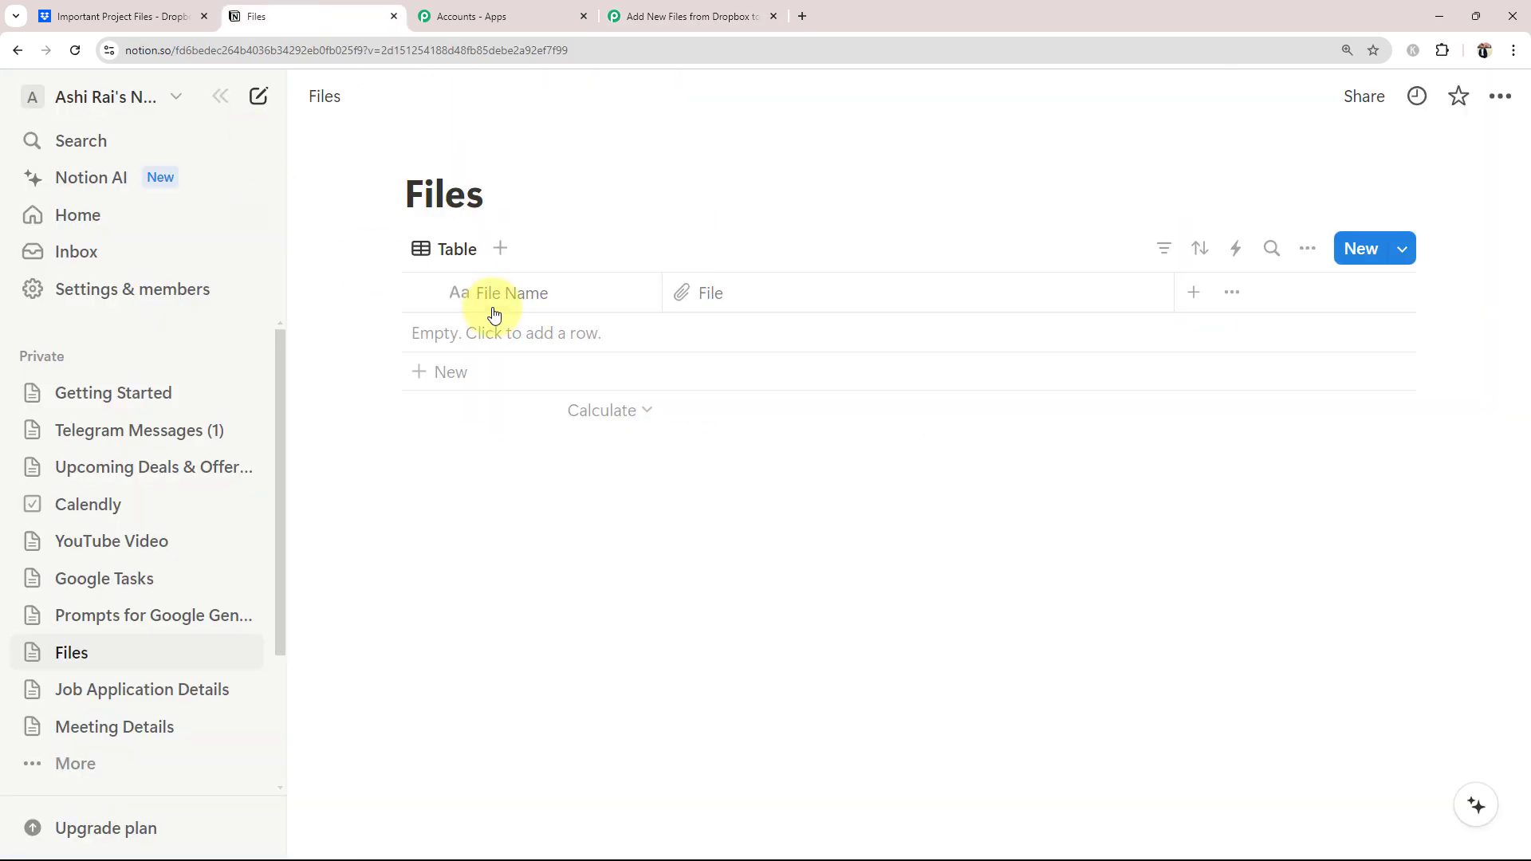
click(691, 16)
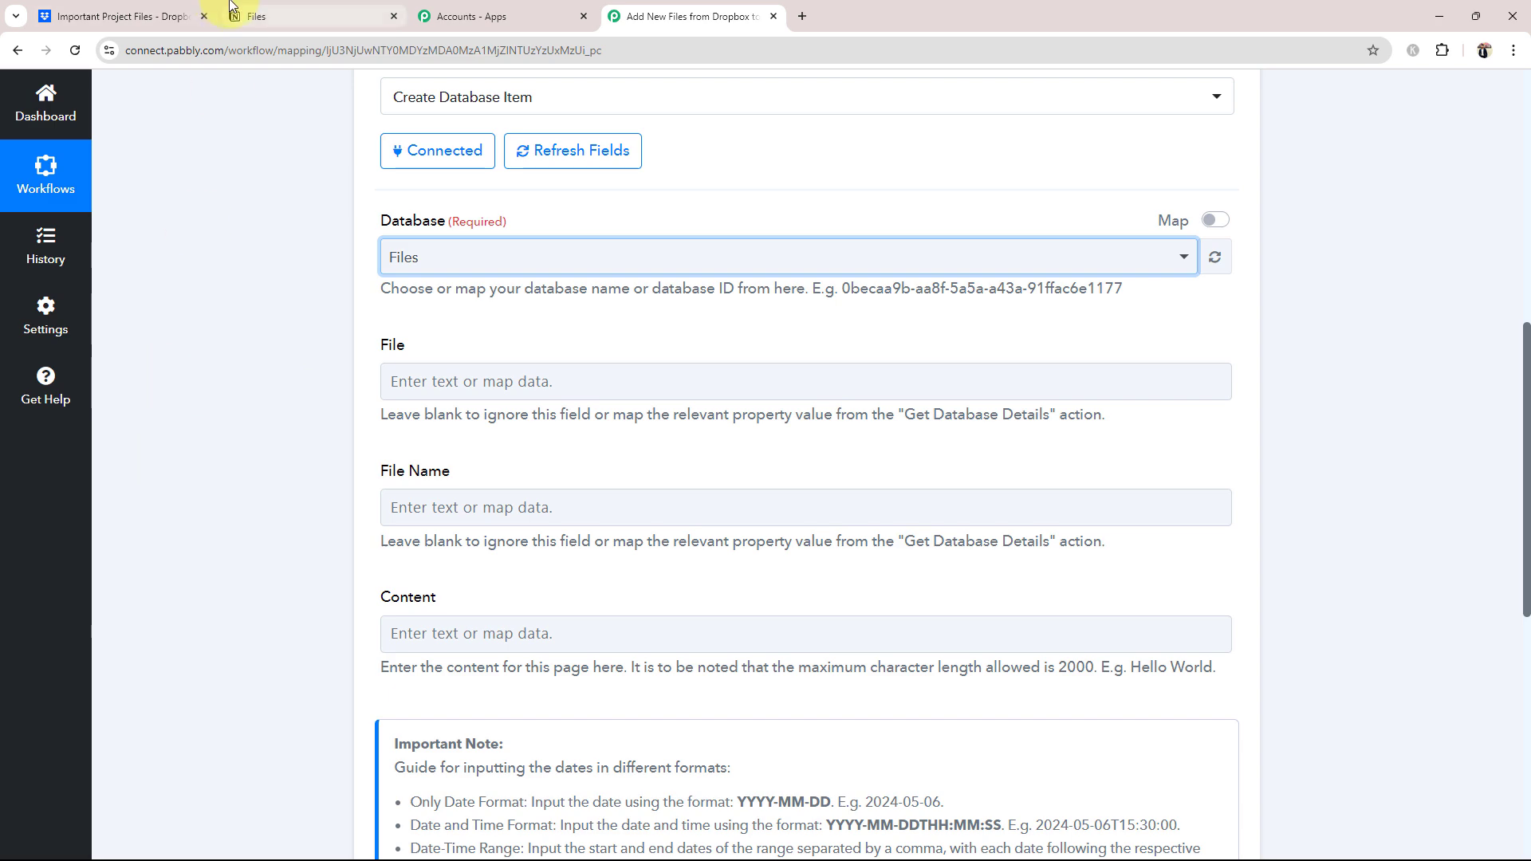
click(271, 16)
click(690, 15)
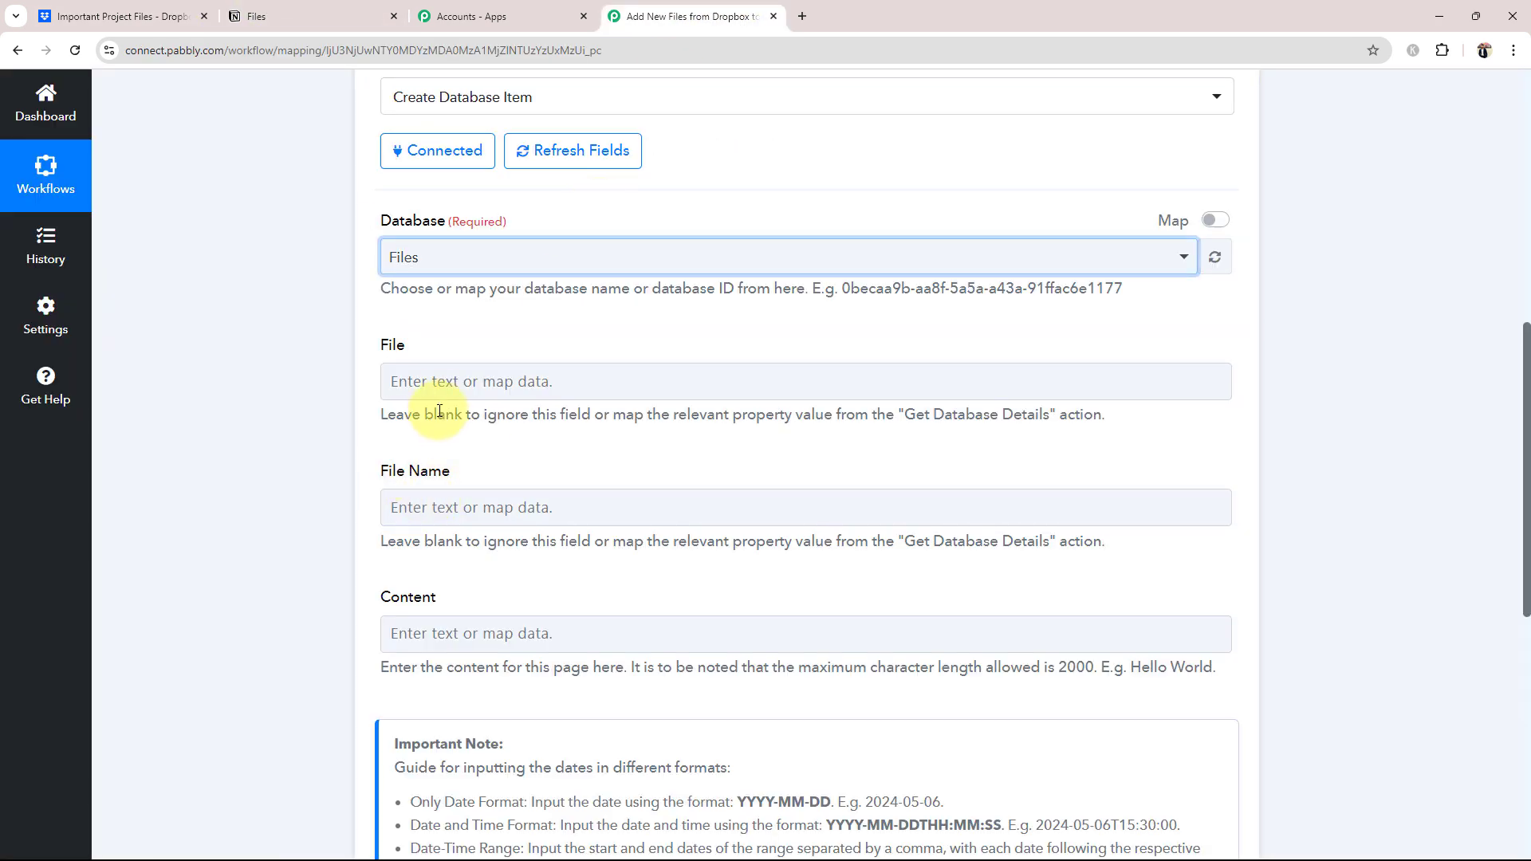
drag(383, 472, 441, 488)
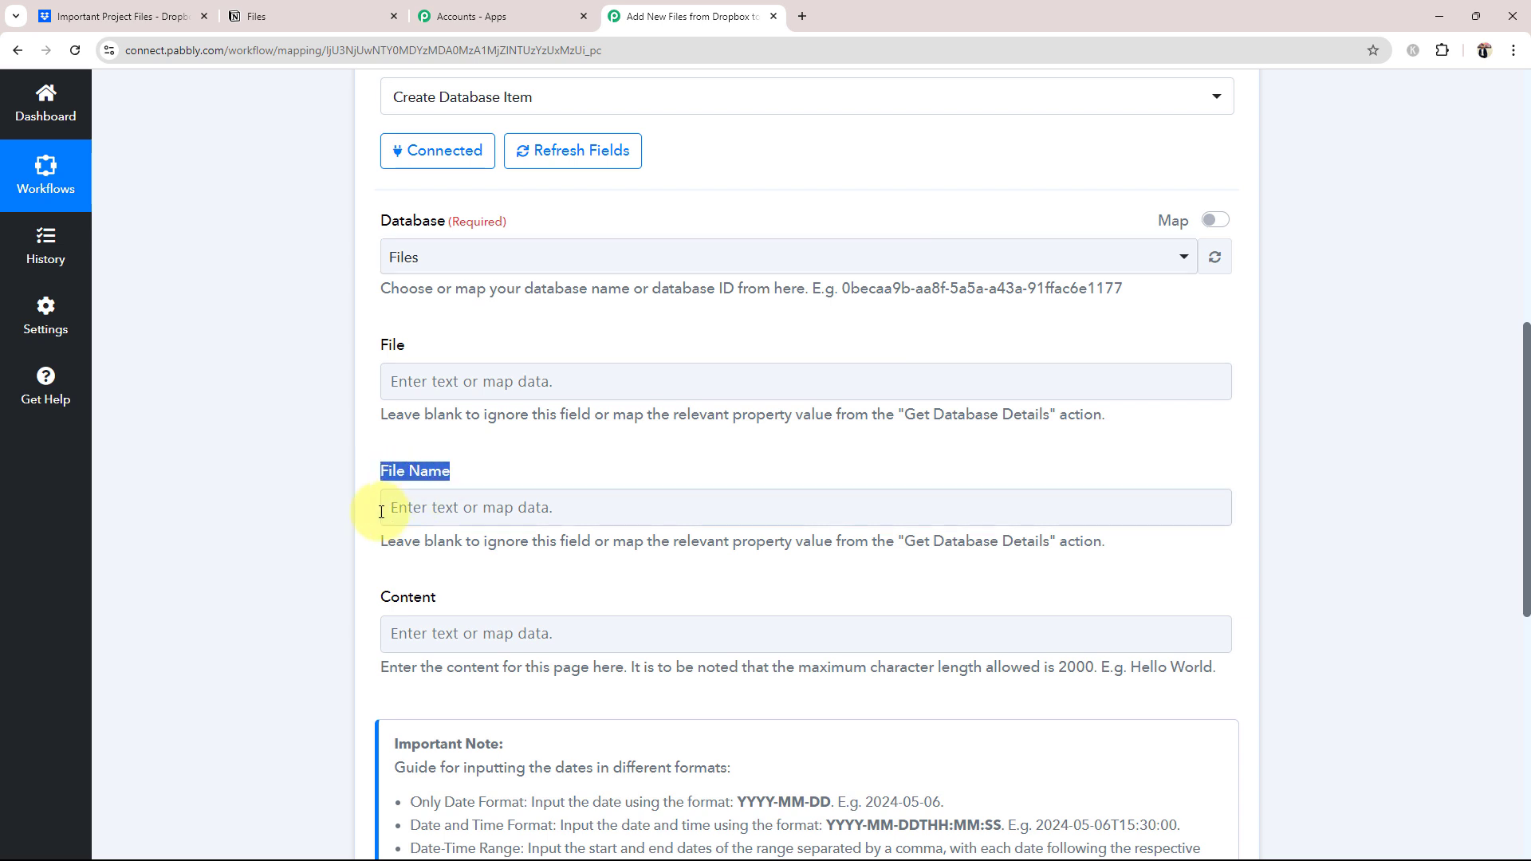
click(251, 518)
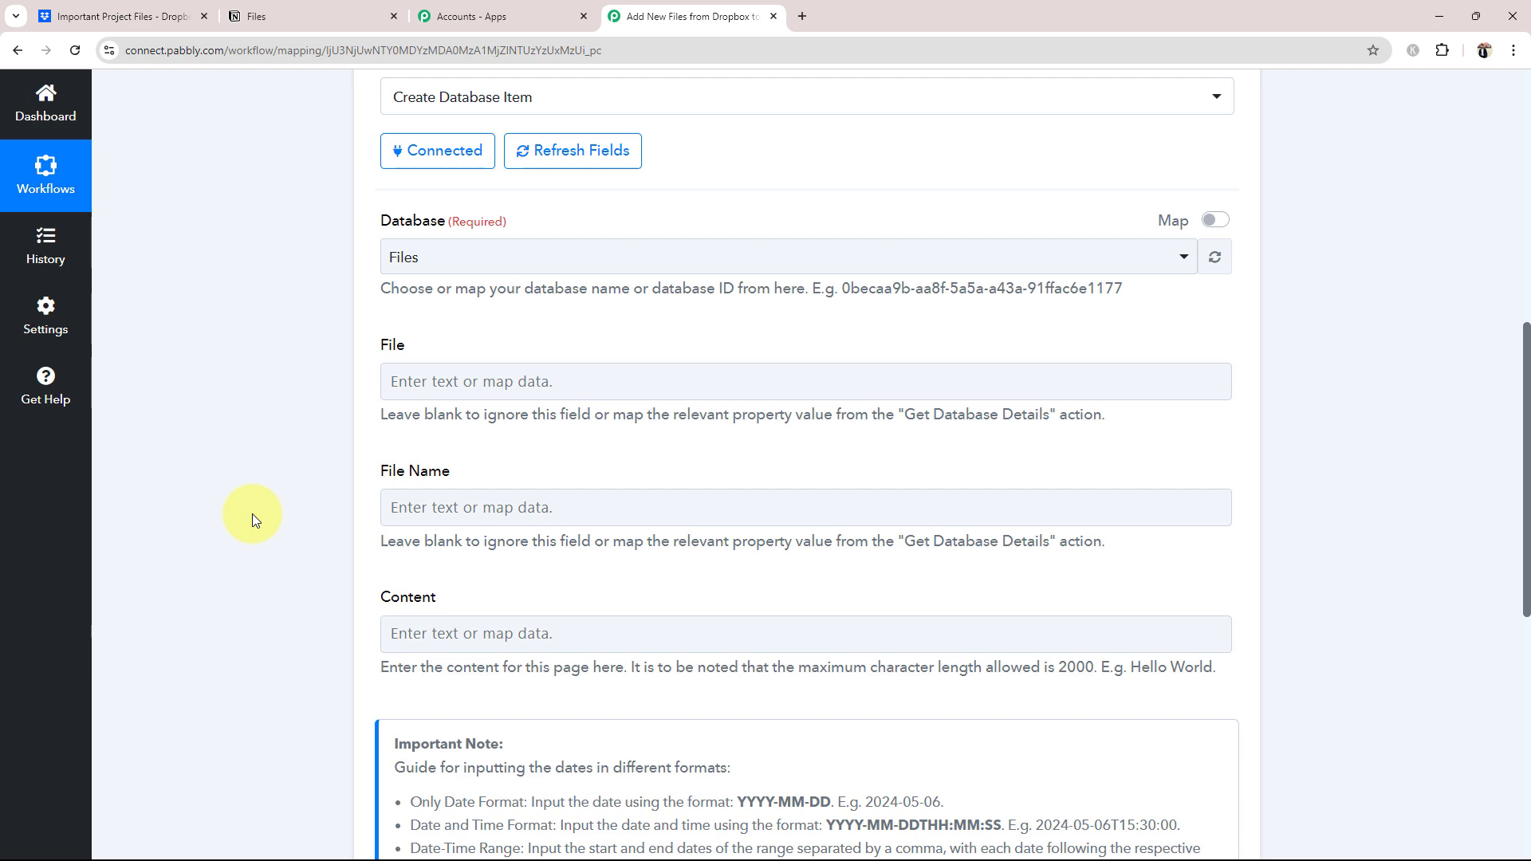
Map Res3 Shareable Link from the Dropbox New File response to the Notion action's File field.
scroll(233, 537, up, 10)
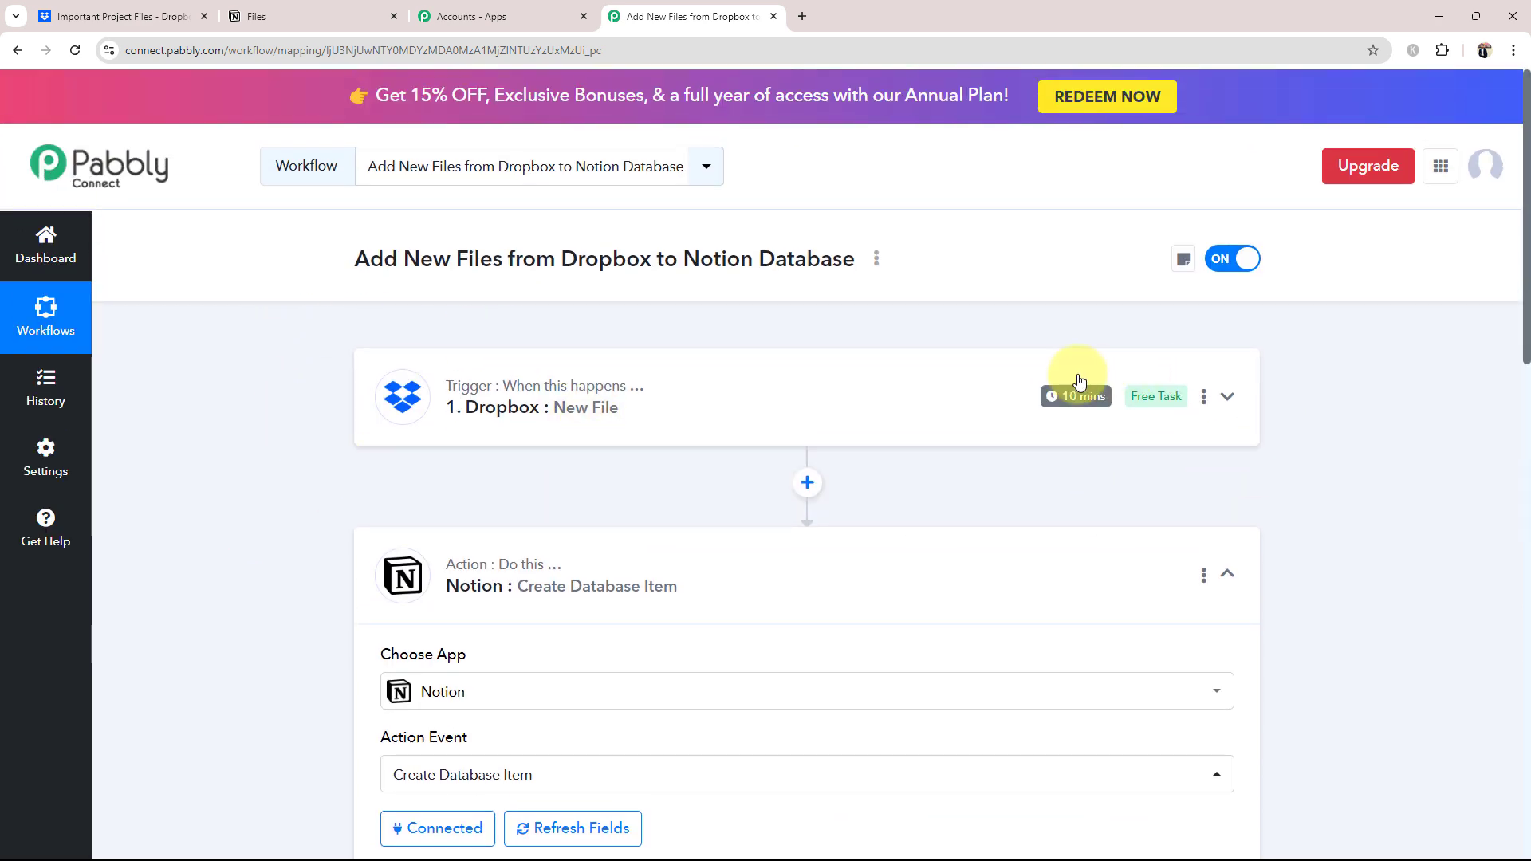
scroll(378, 556, down, 10)
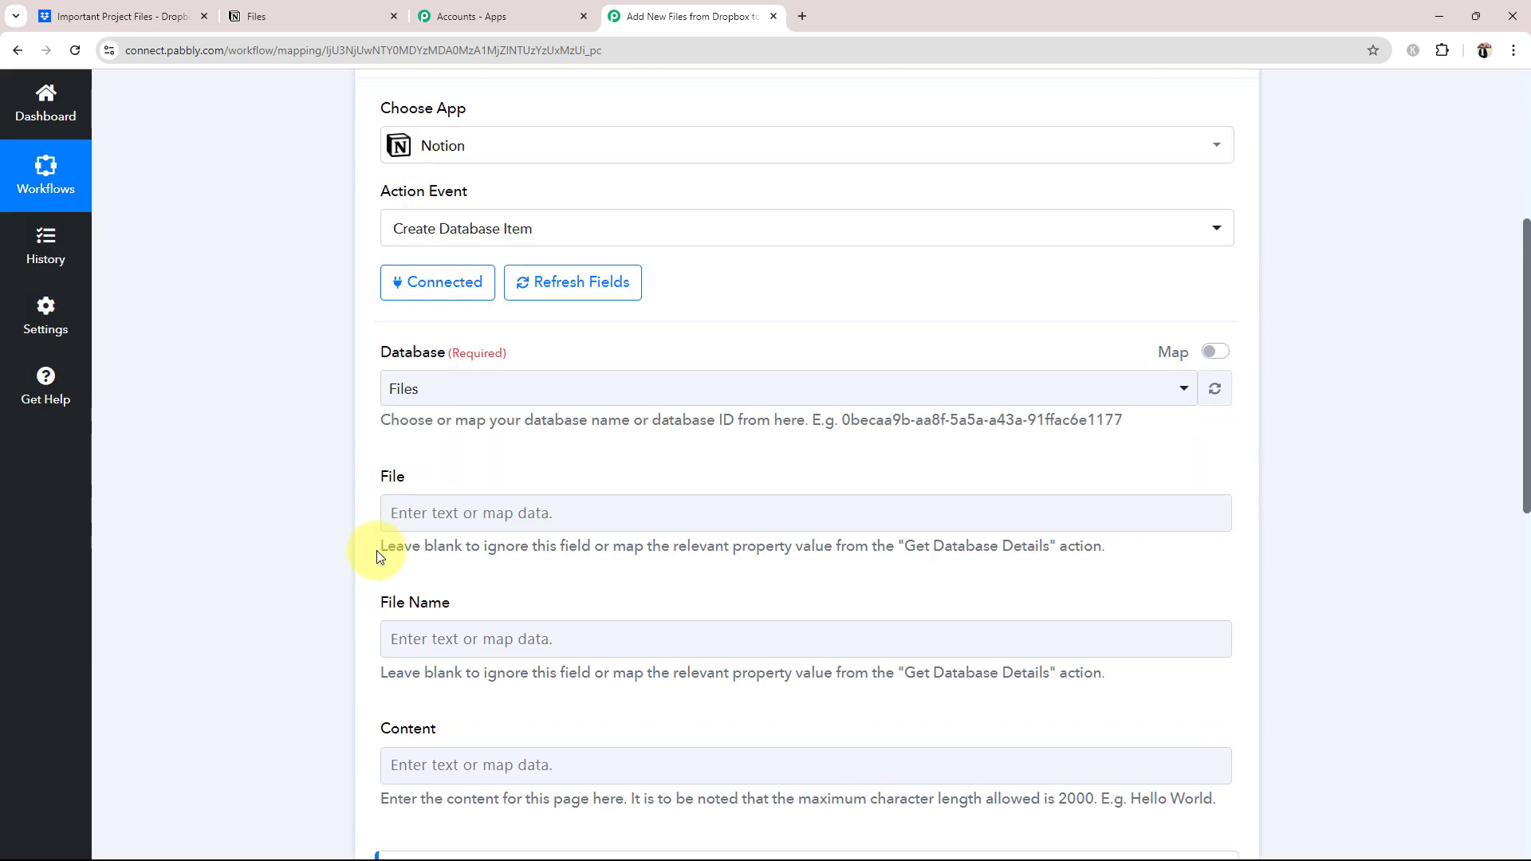
click(414, 268)
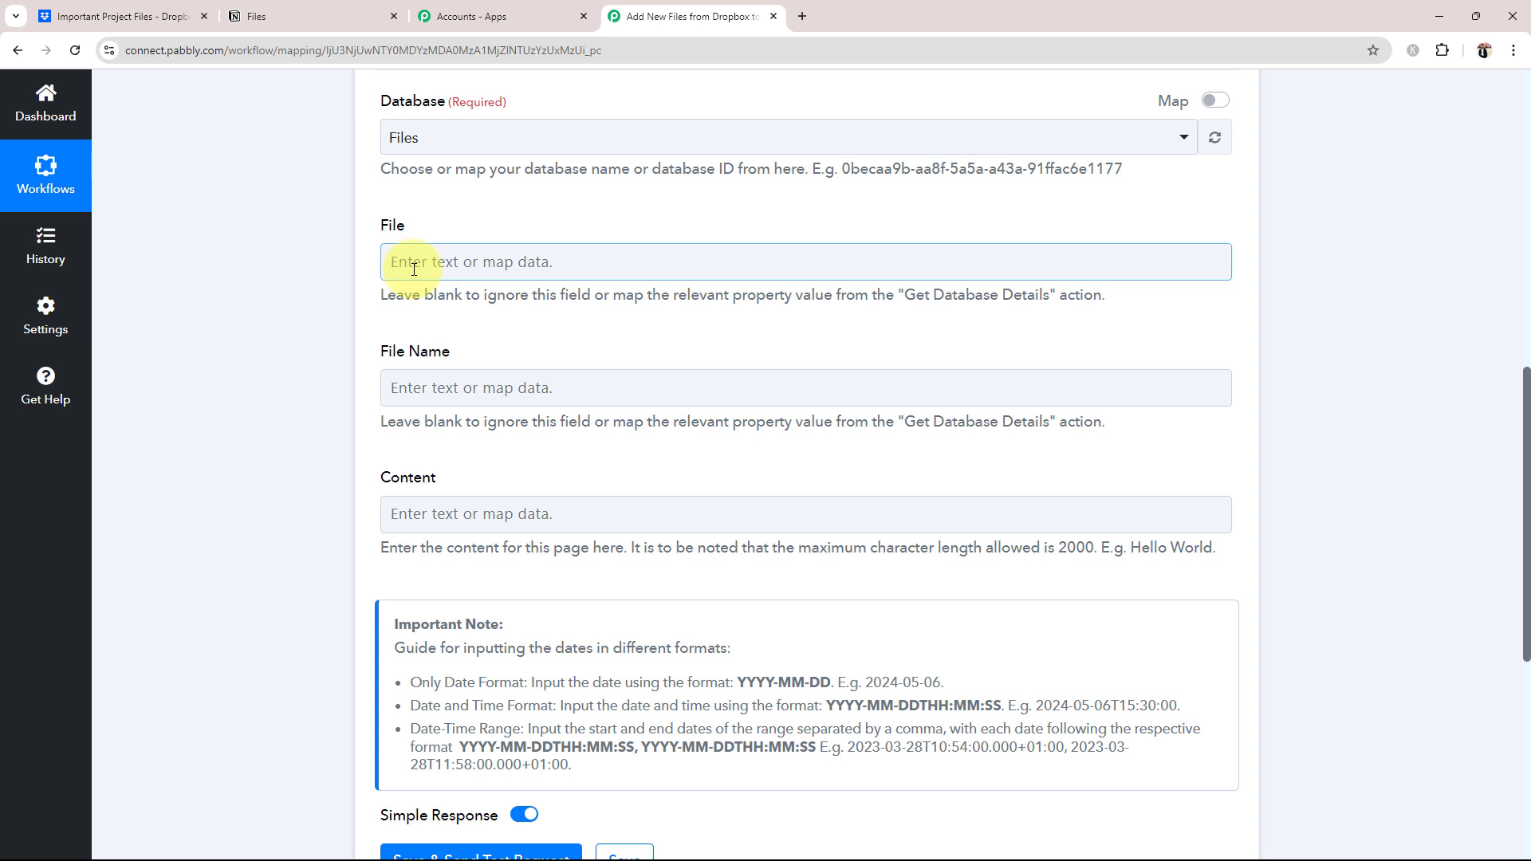
click(463, 267)
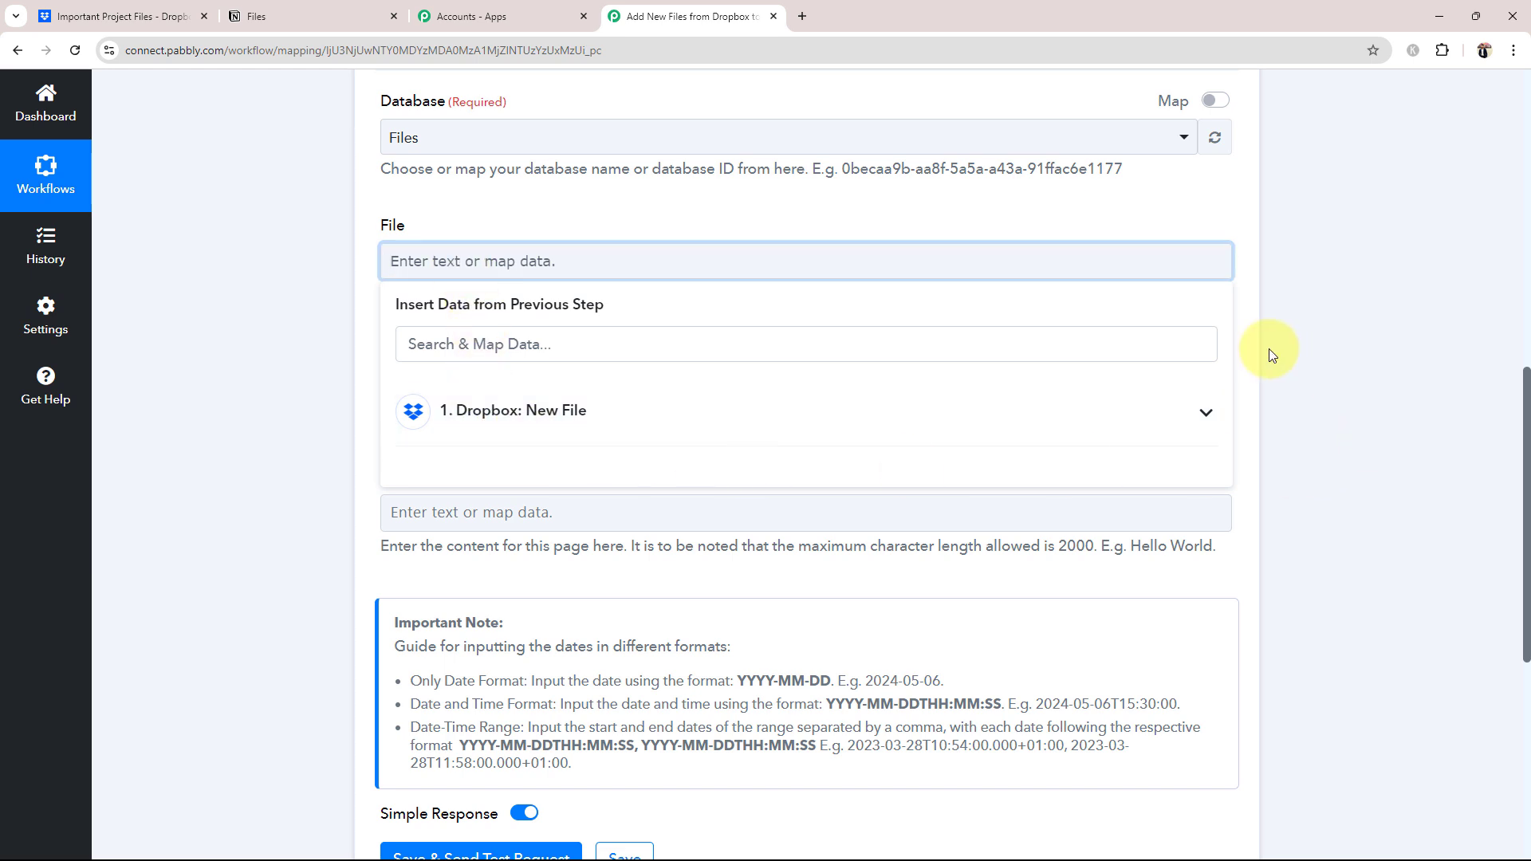
click(1207, 414)
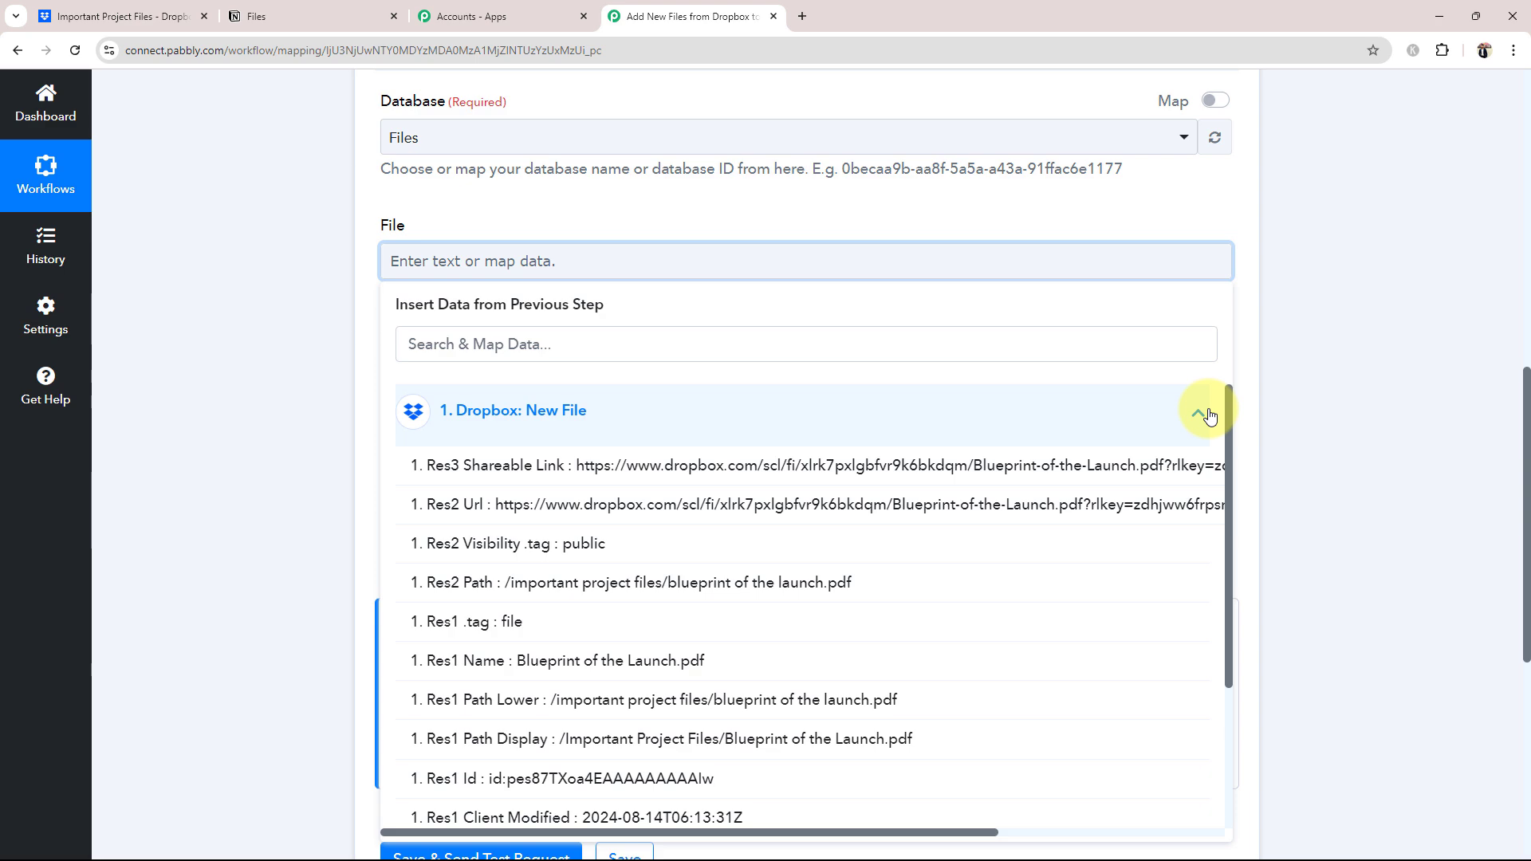
scroll(779, 663, down, 3)
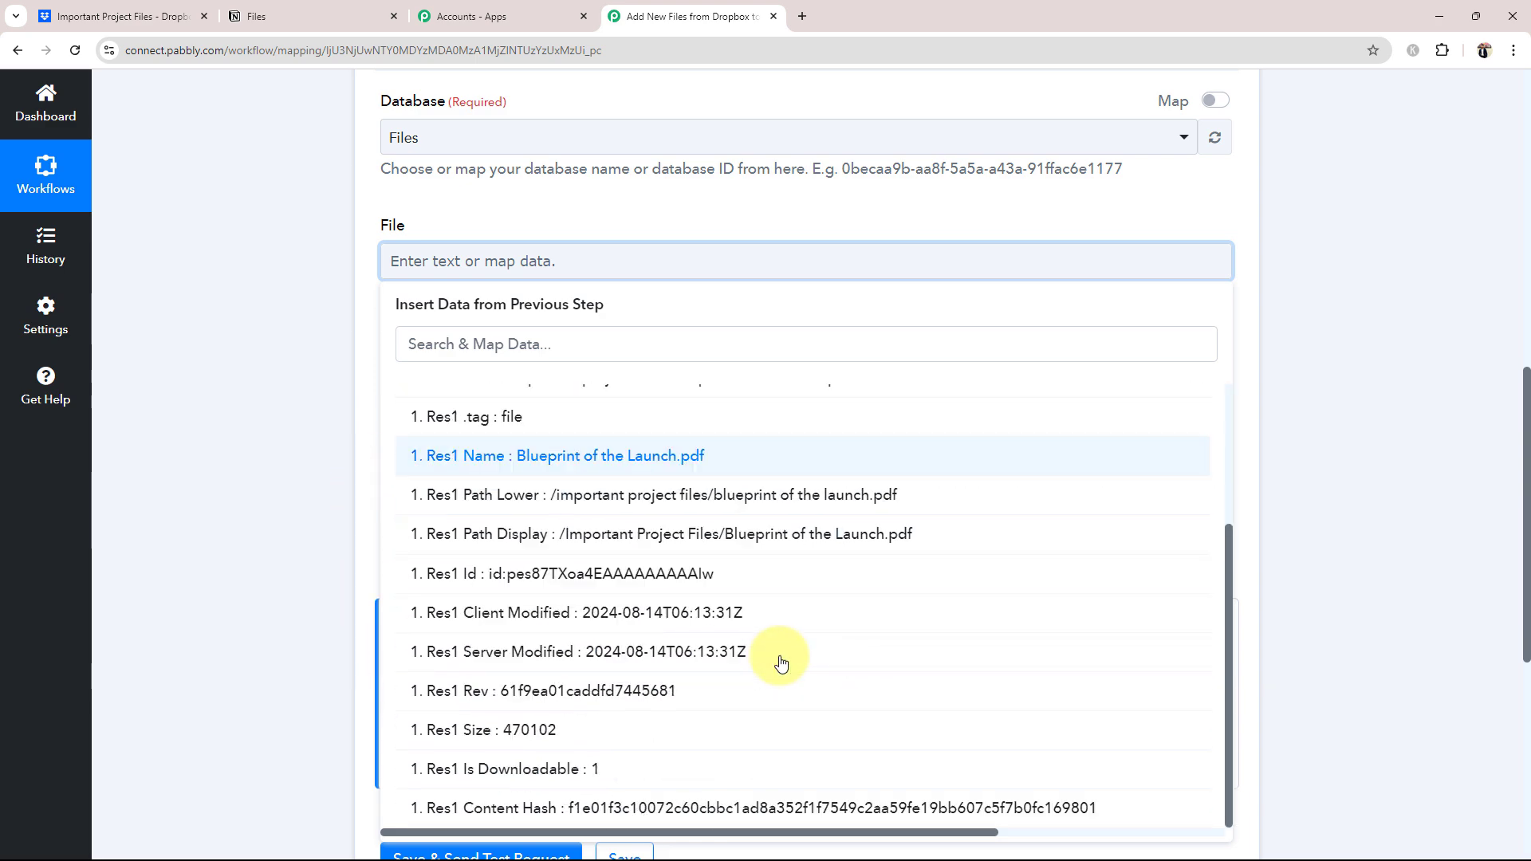
scroll(780, 663, up, 3)
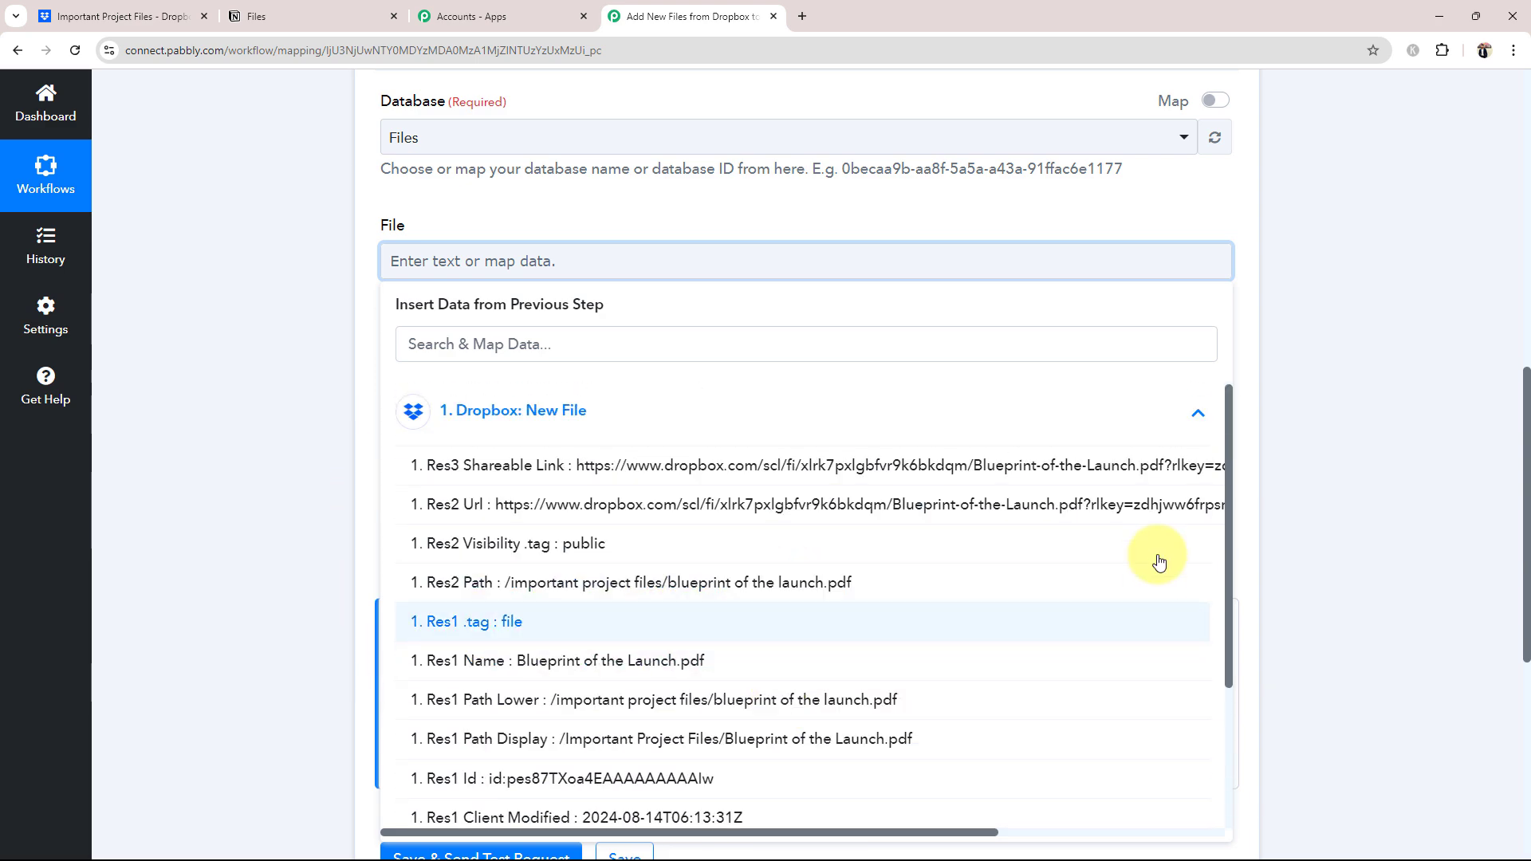
click(689, 465)
click(293, 298)
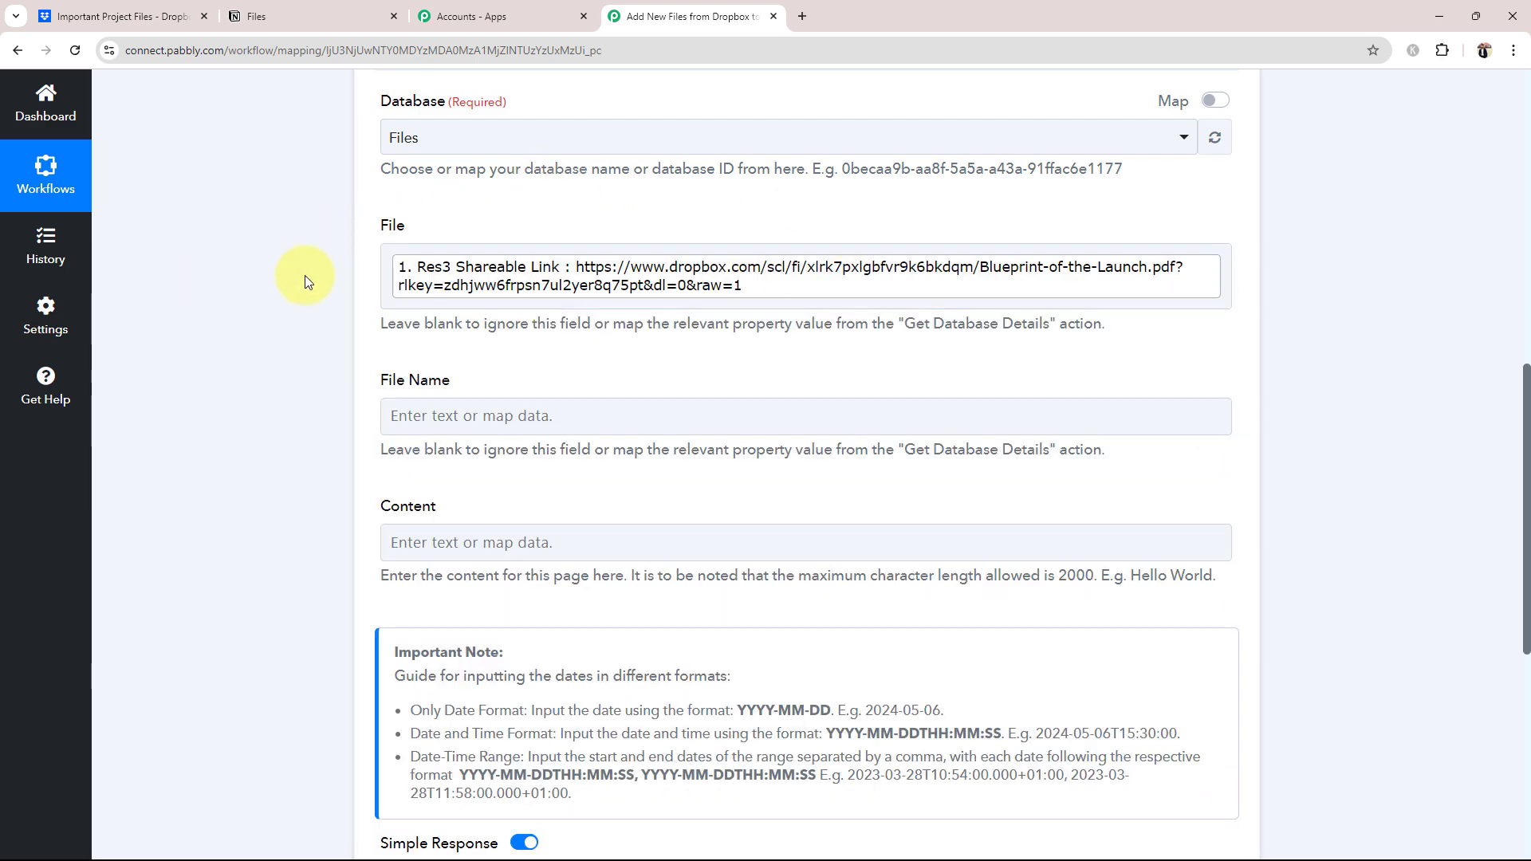
Map Res1 Name from the Dropbox New File response to the Notion action's File Name field and check the Files database in Notion.
click(454, 416)
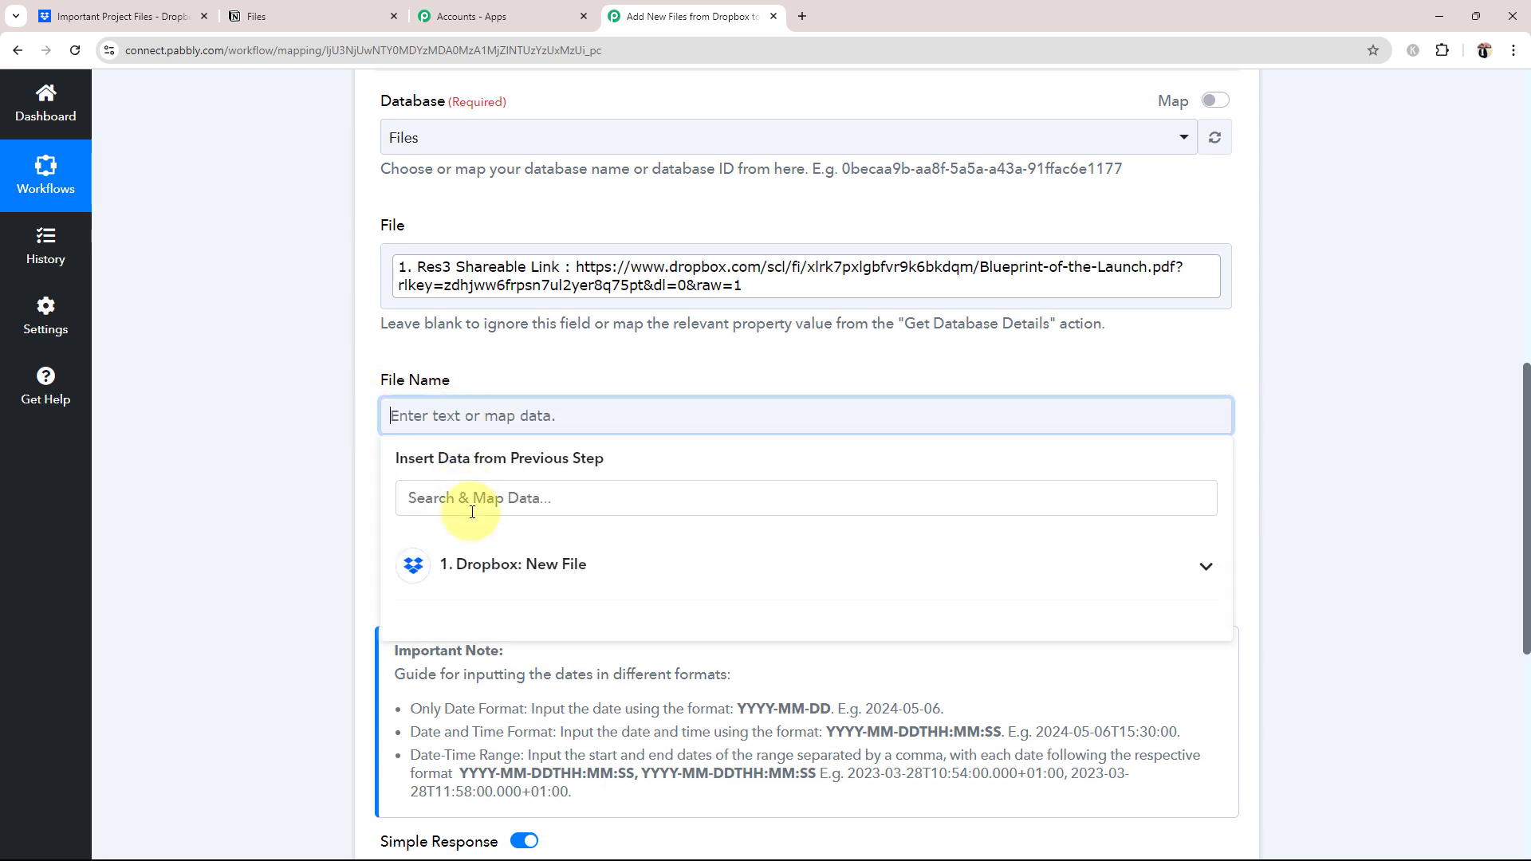
click(591, 568)
scroll(580, 702, down, 1)
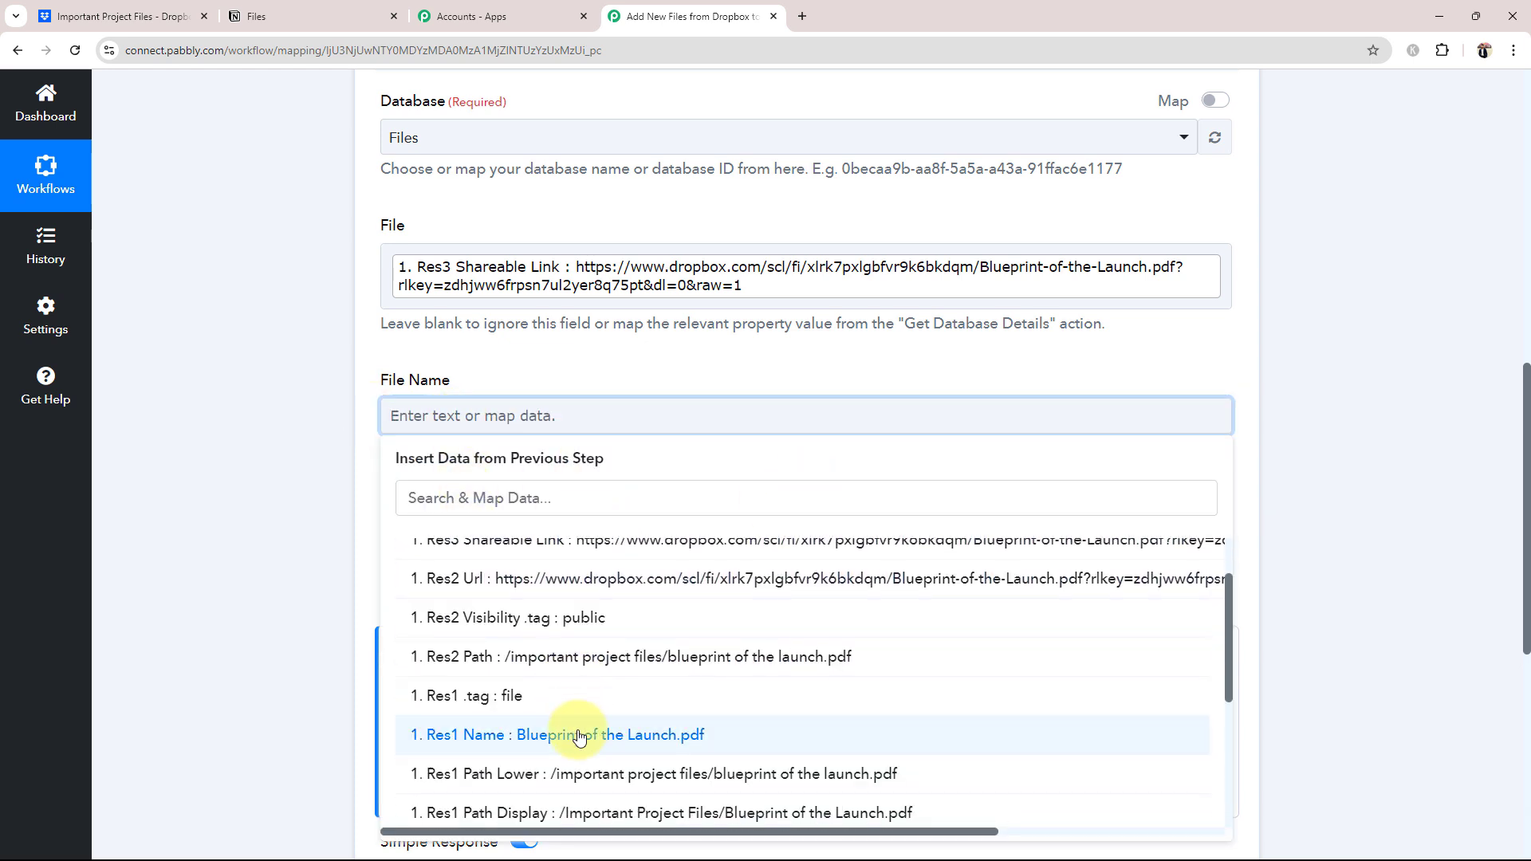
click(579, 735)
click(314, 428)
scroll(333, 499, up, 2)
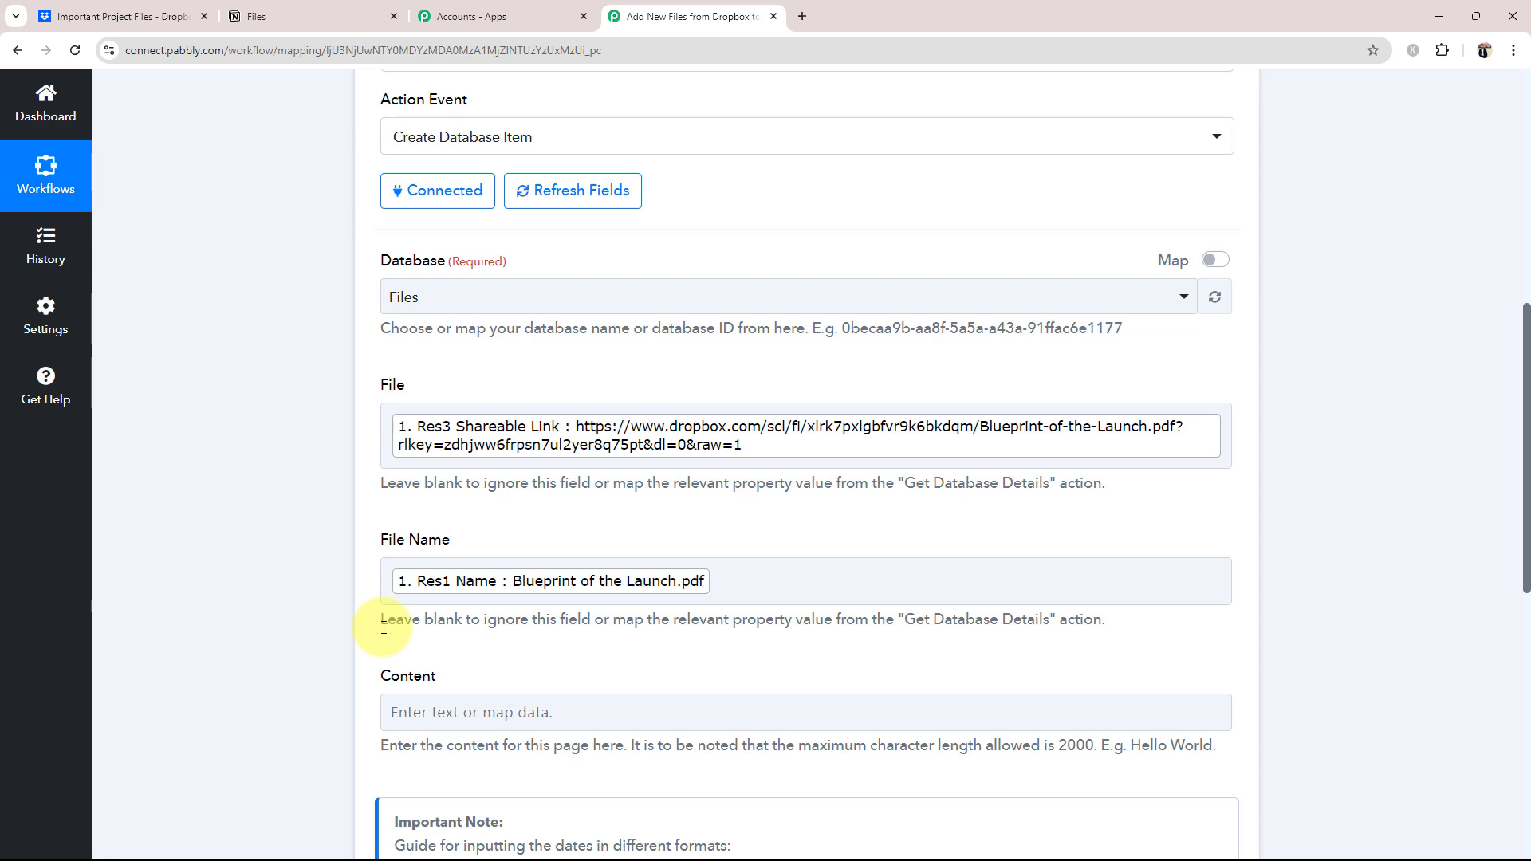
click(295, 16)
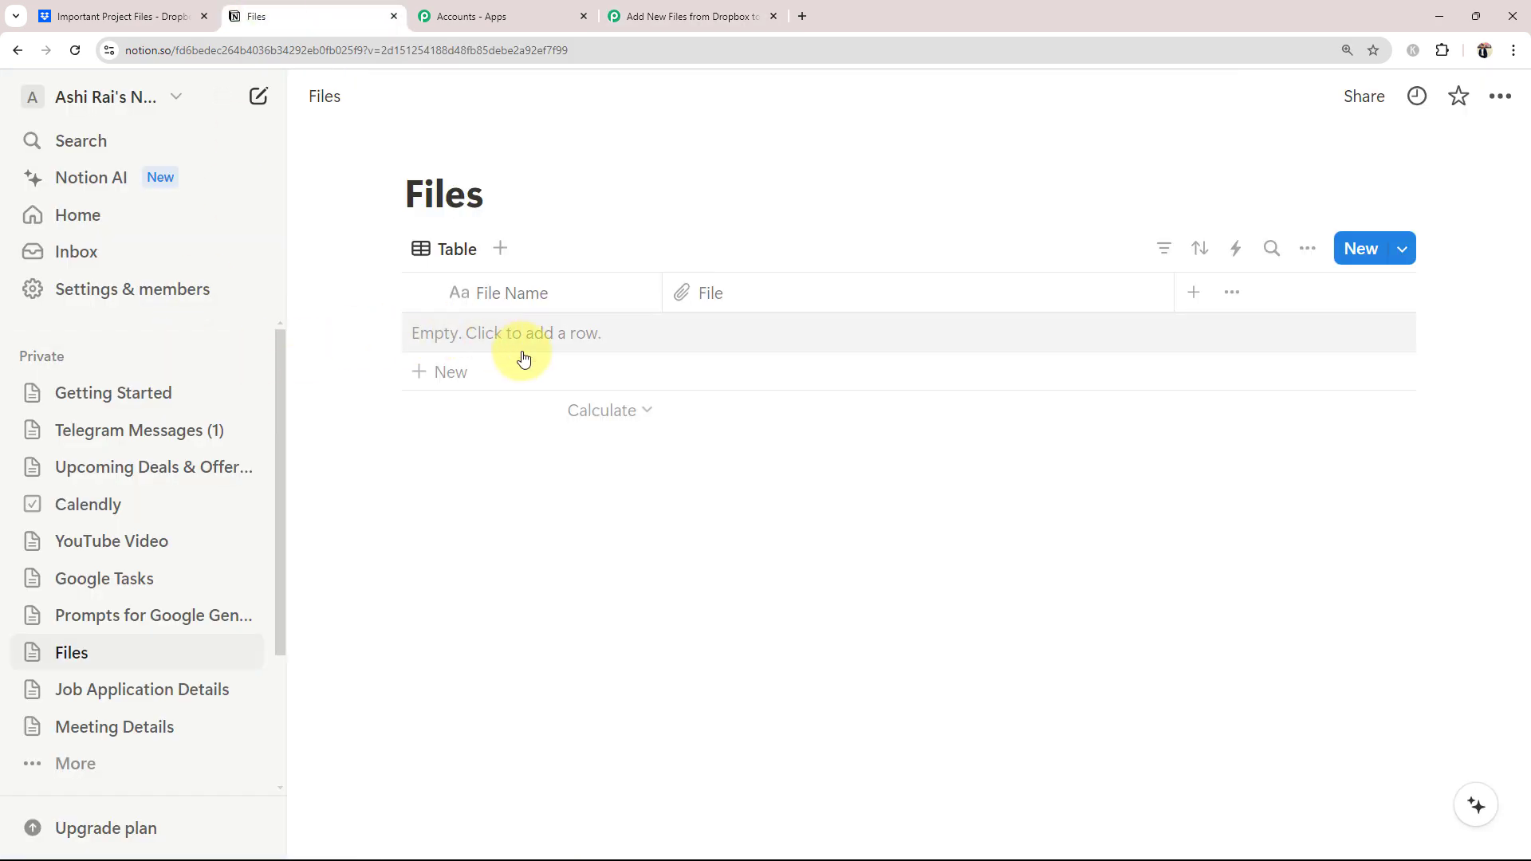
click(682, 16)
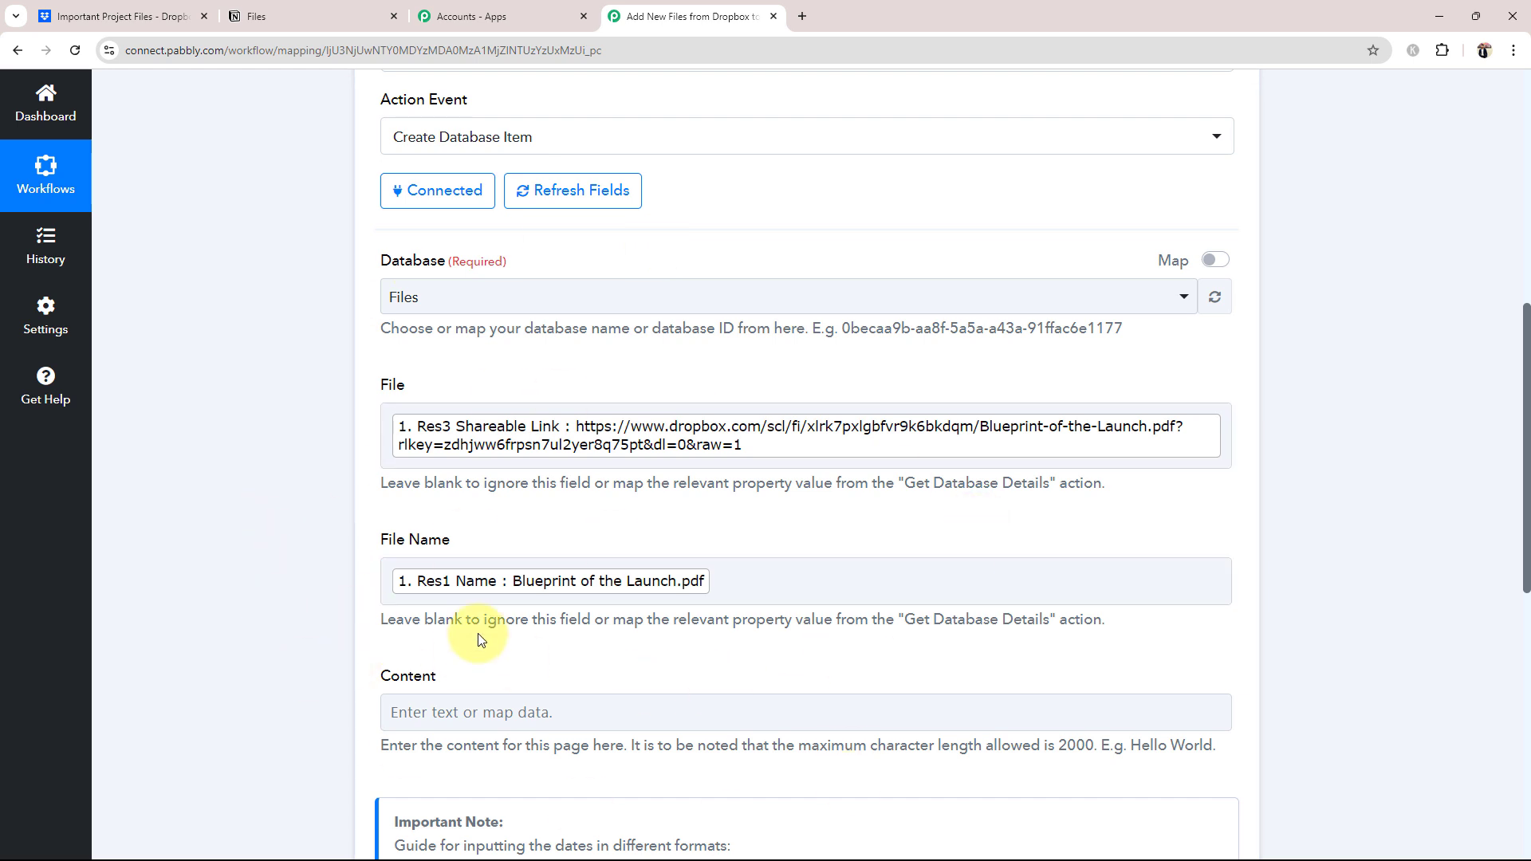
click(774, 583)
click(774, 583)
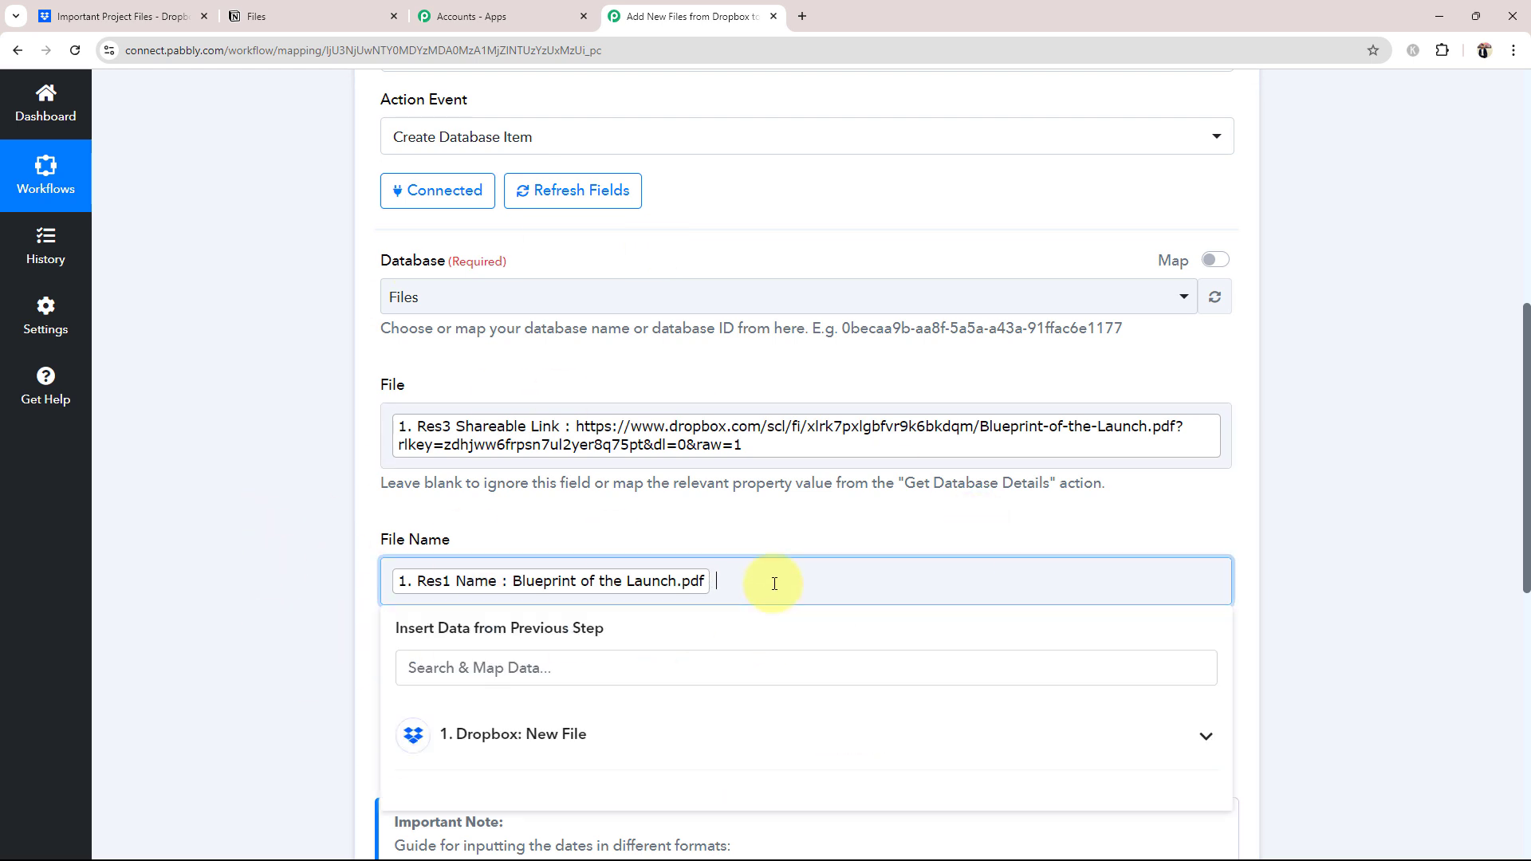
text(BLUR)
key(BackSpace)
text(E)
key(BackSpace)
click(199, 618)
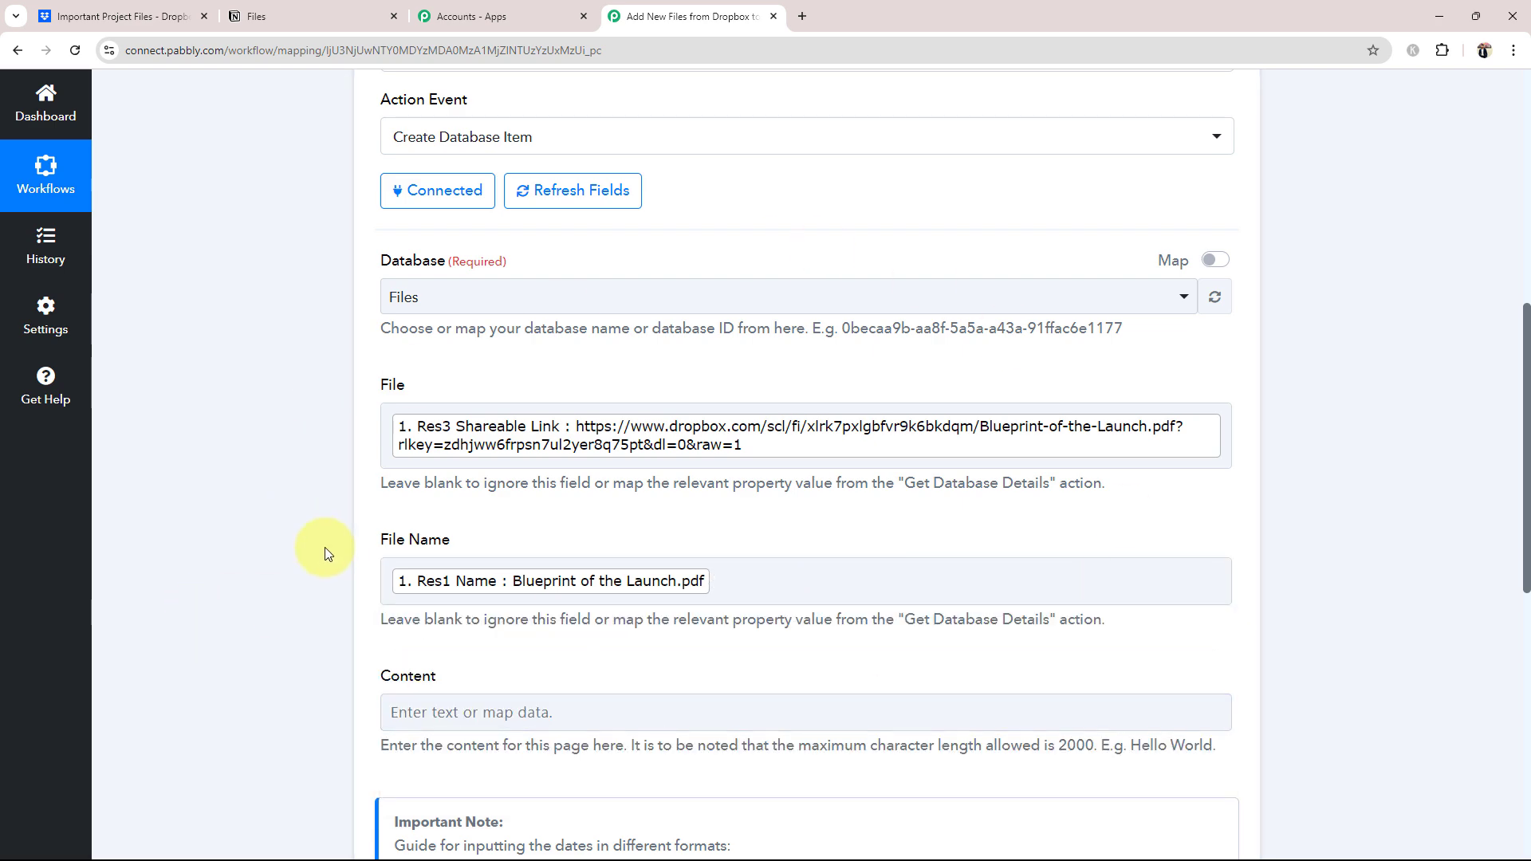
Save the Notion action with Content left blank, send a test request, and review the response received.
scroll(327, 550, down, 3)
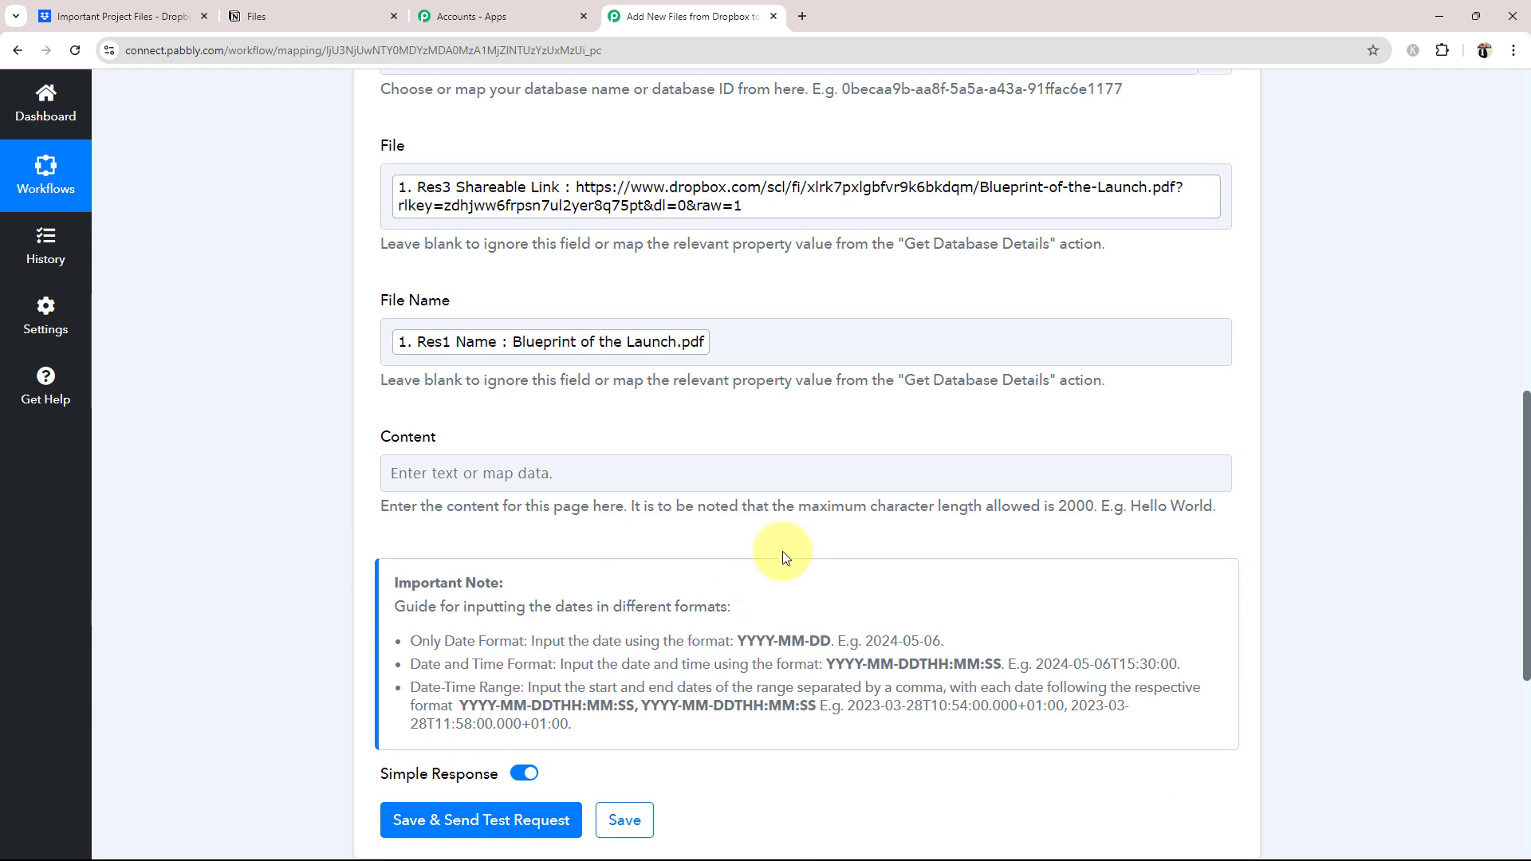
drag(379, 436, 581, 435)
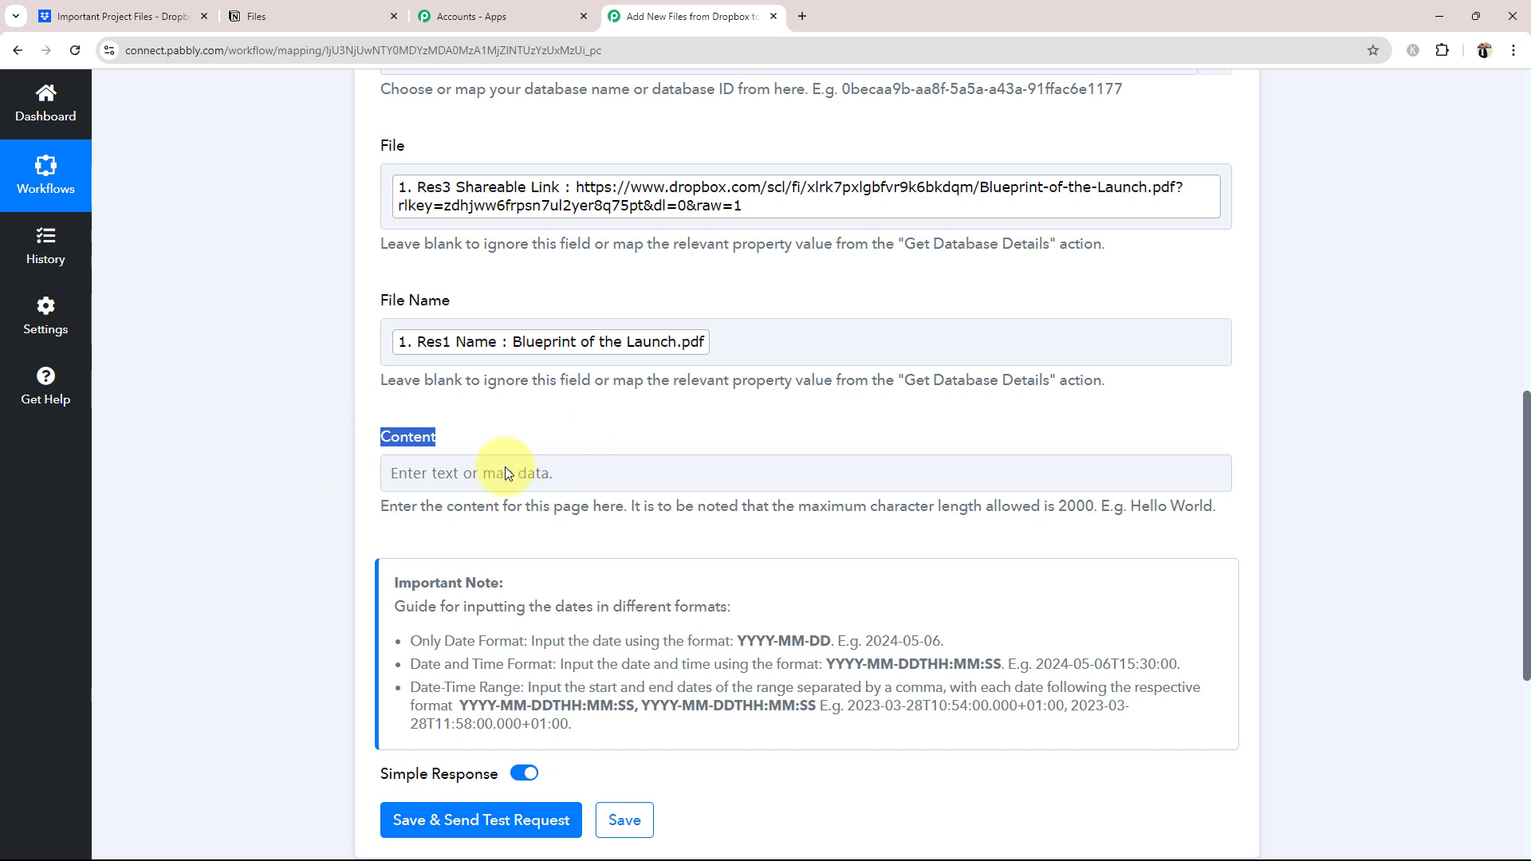
click(205, 549)
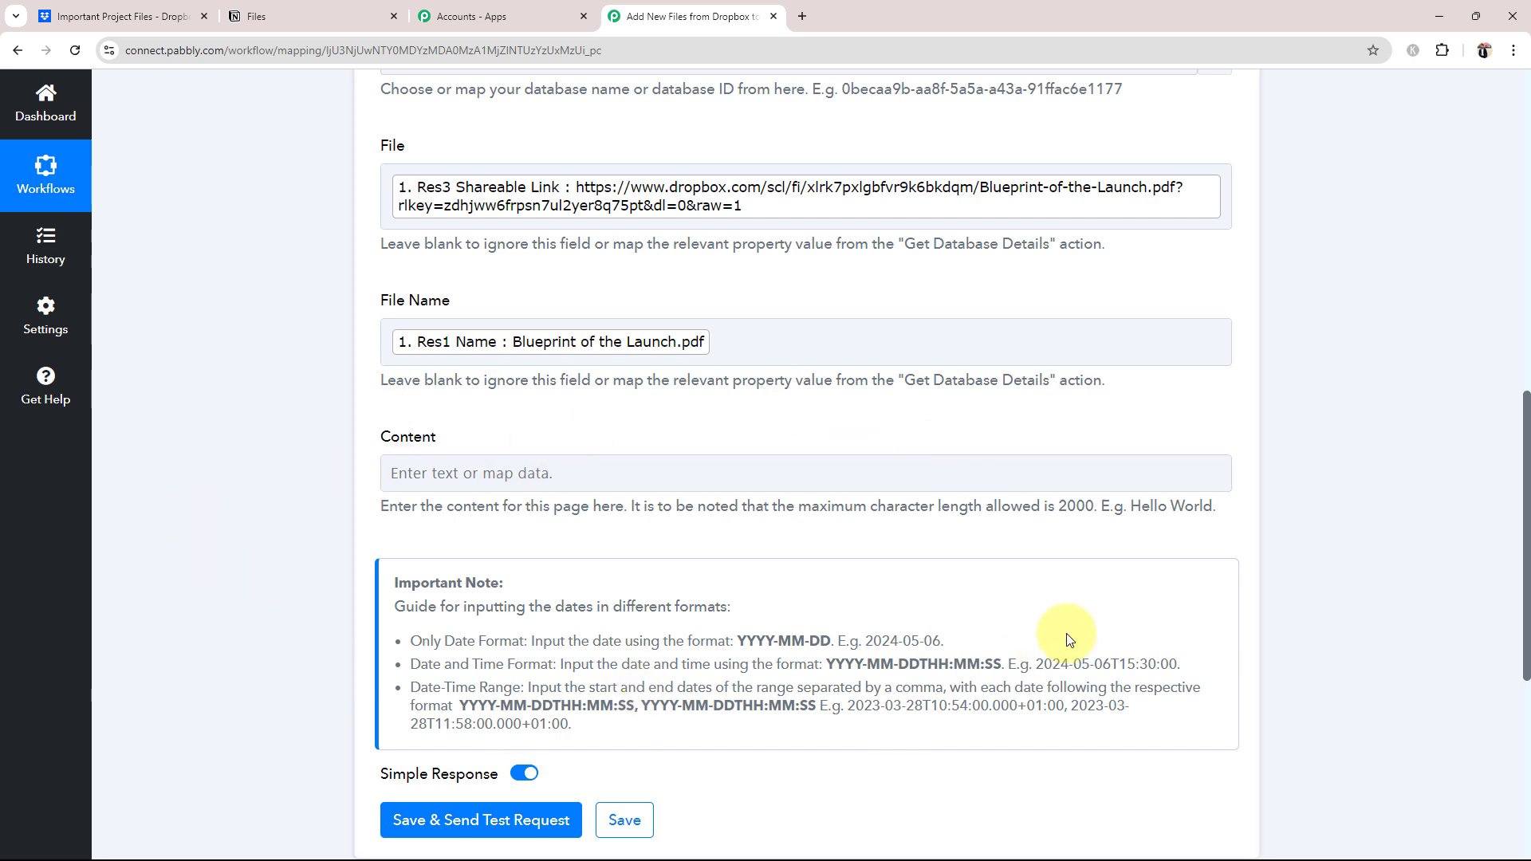
click(410, 823)
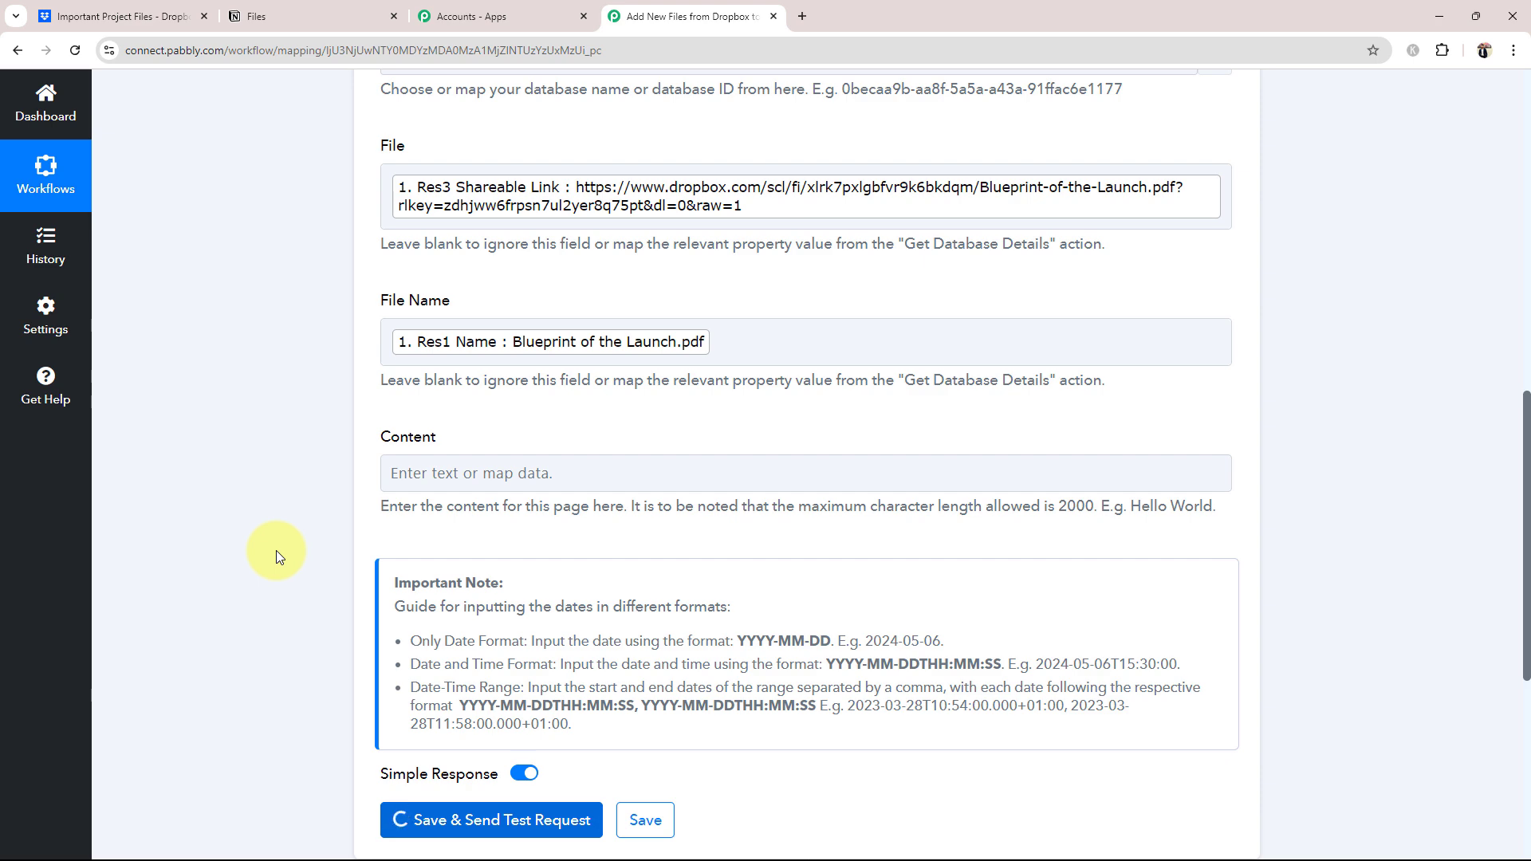
scroll(276, 555, down, 5)
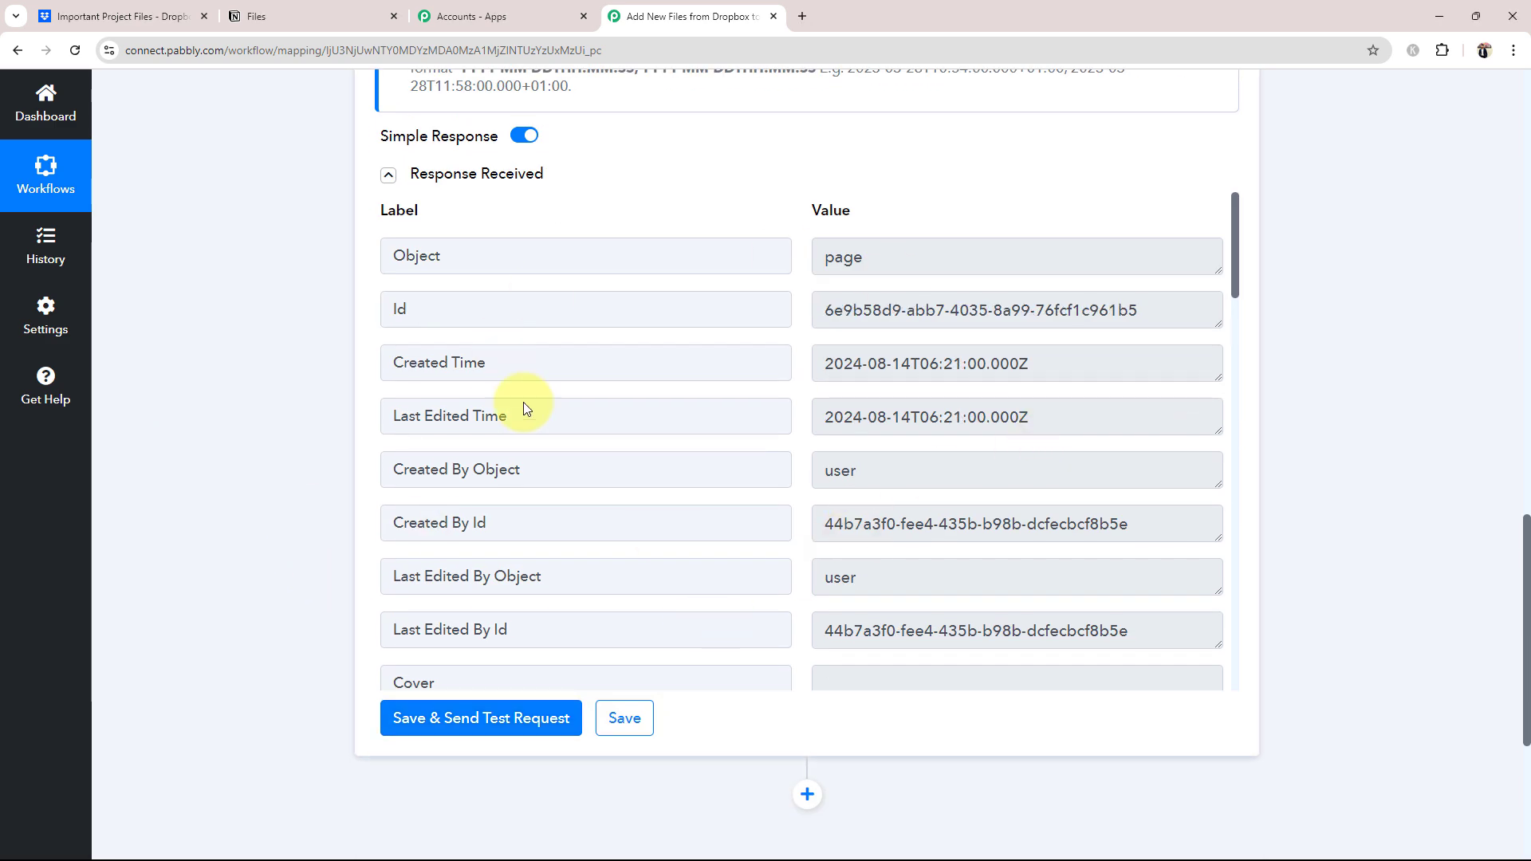
scroll(660, 424, down, 6)
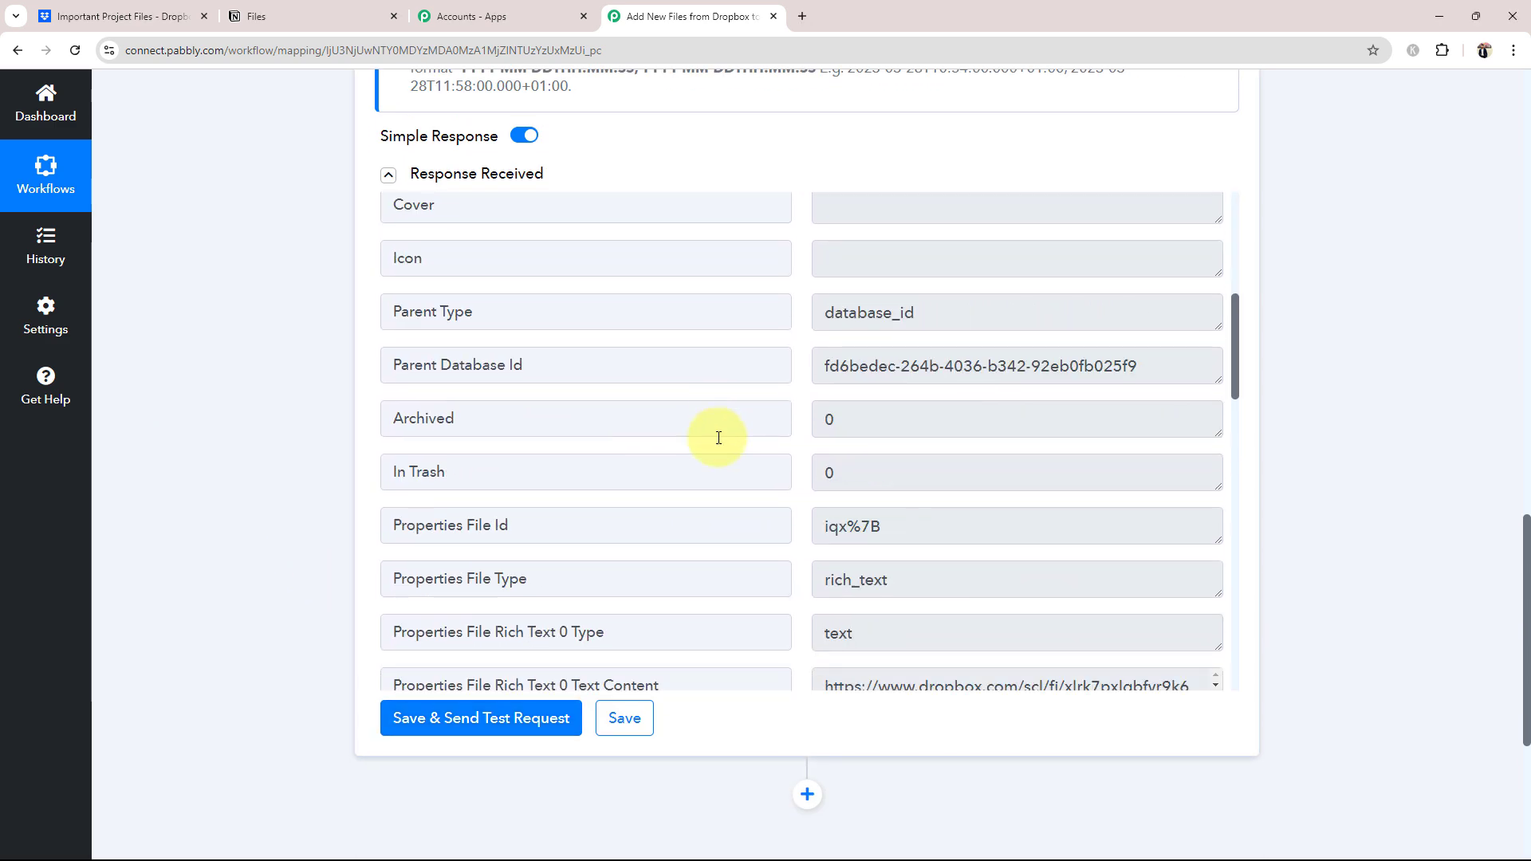
scroll(718, 437, down, 5)
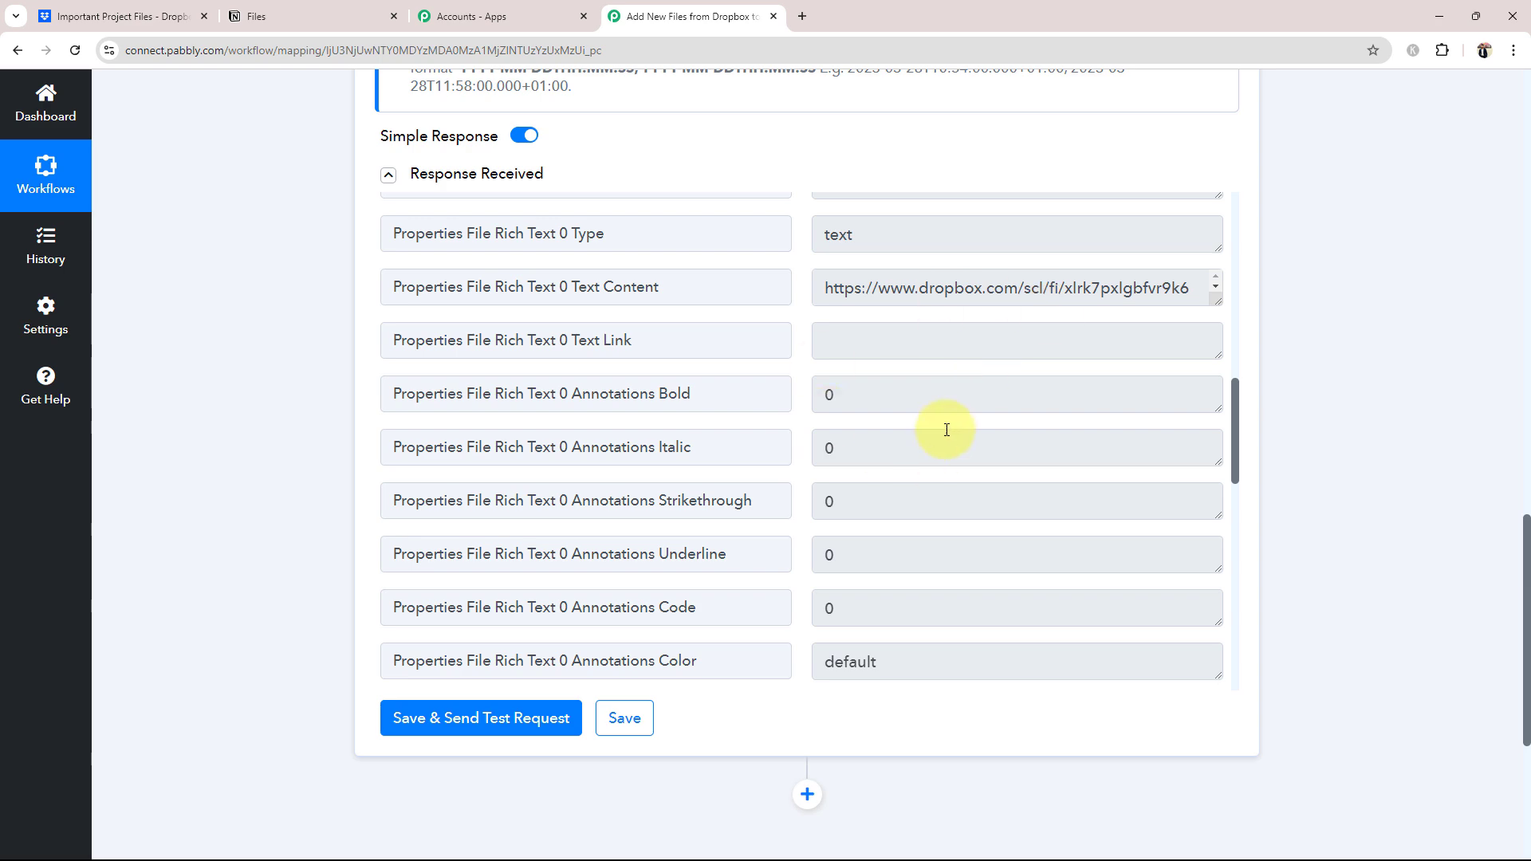
scroll(946, 431, down, 7)
scroll(970, 454, up, 6)
Copy the Dropbox link from the File column of the Blueprint of the Launch.pdf row in Notion and open it in a new browser tab.
click(342, 12)
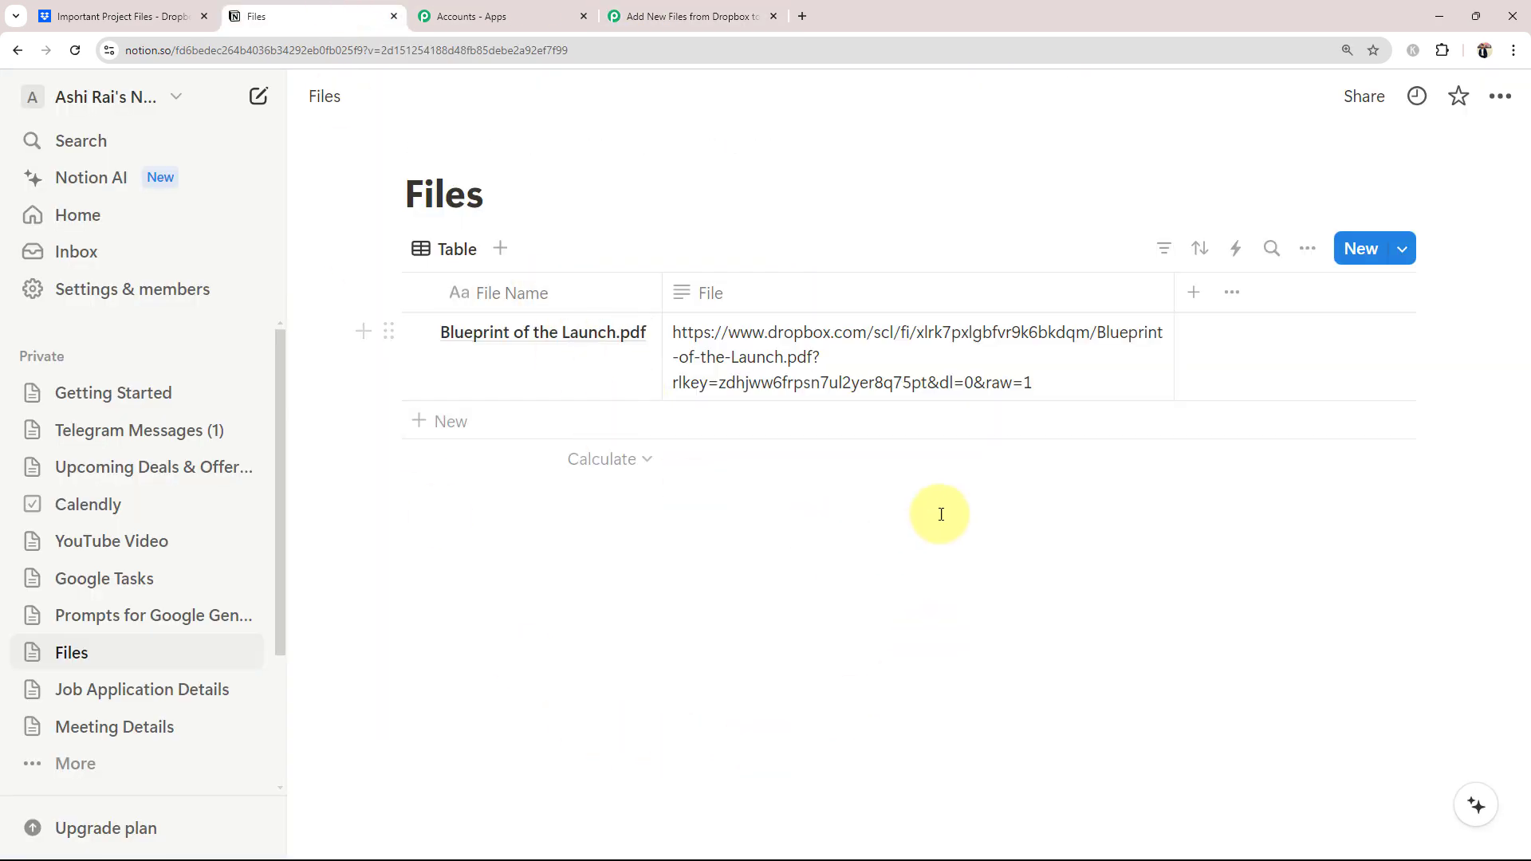
double_click(917, 382)
drag(1049, 382, 547, 331)
key(ctrl+c)
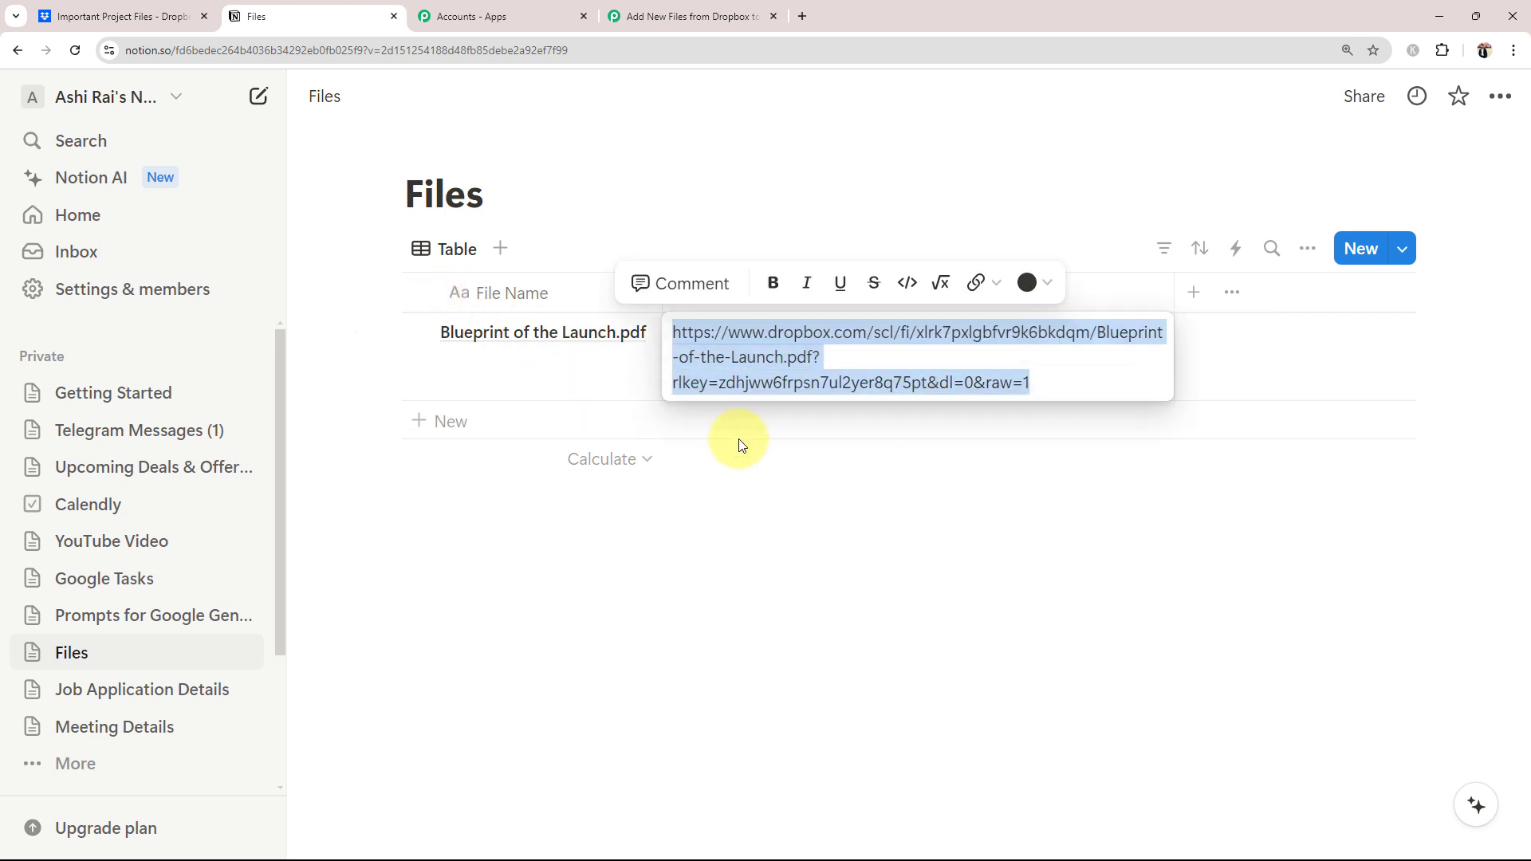
click(803, 17)
click(640, 404)
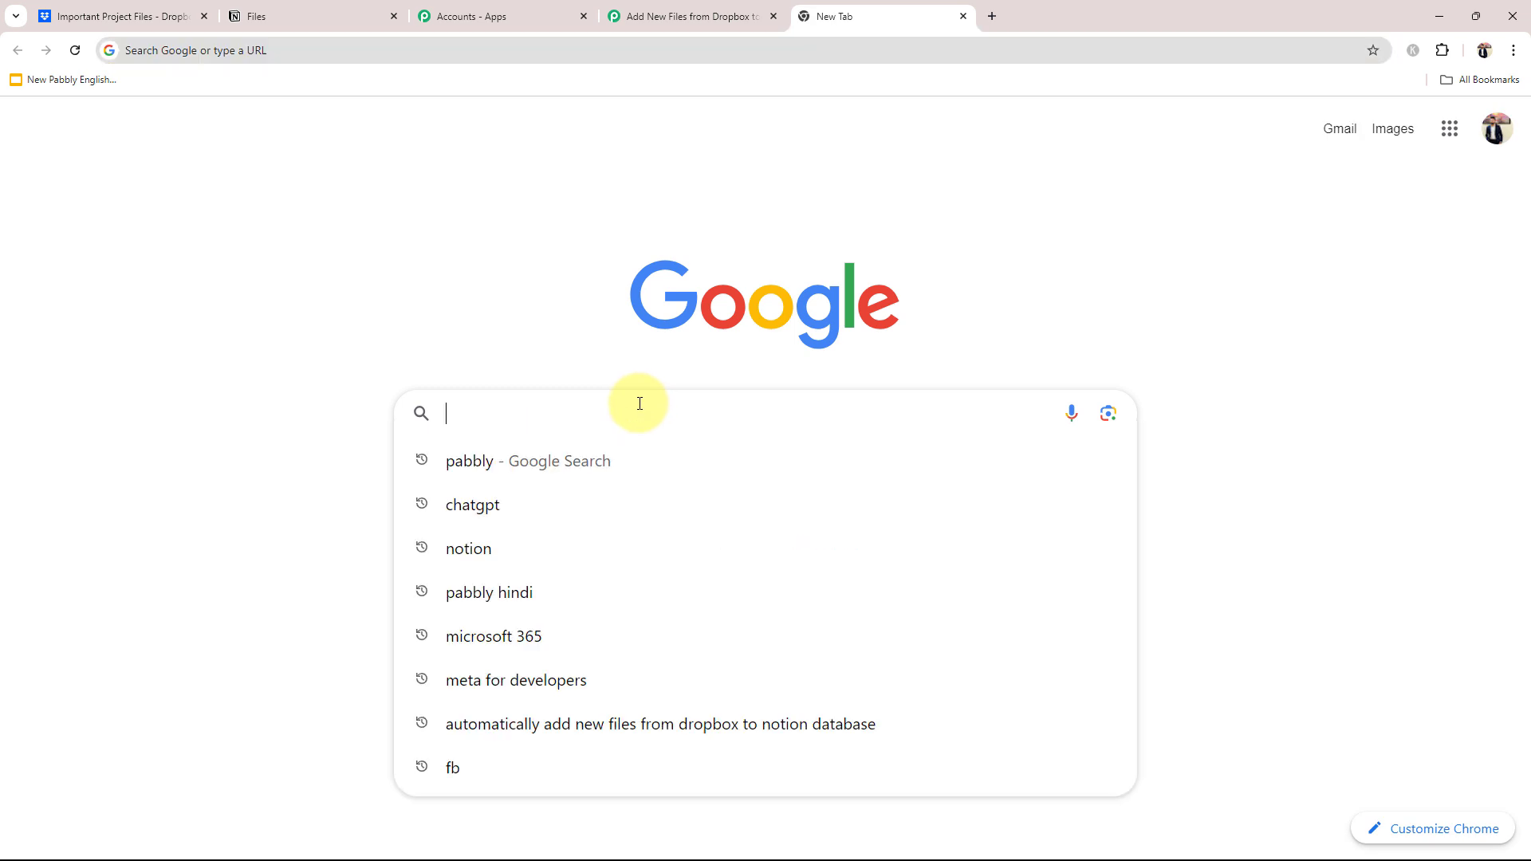
key(ctrl+v)
key(Return)
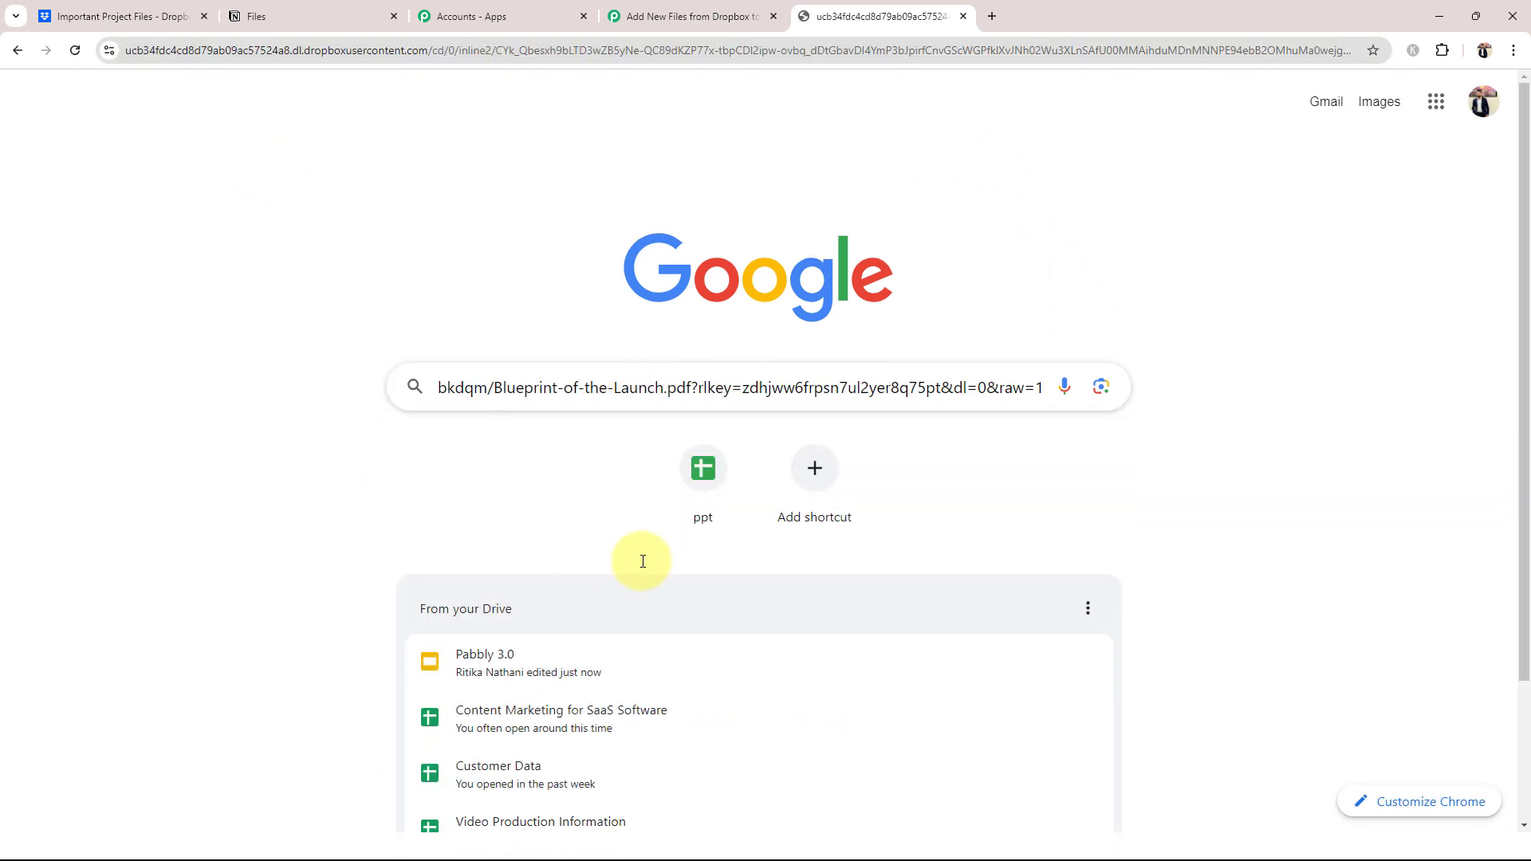
Look through the pages of the PDF opened from the shareable link and close its tab.
scroll(741, 454, down, 20)
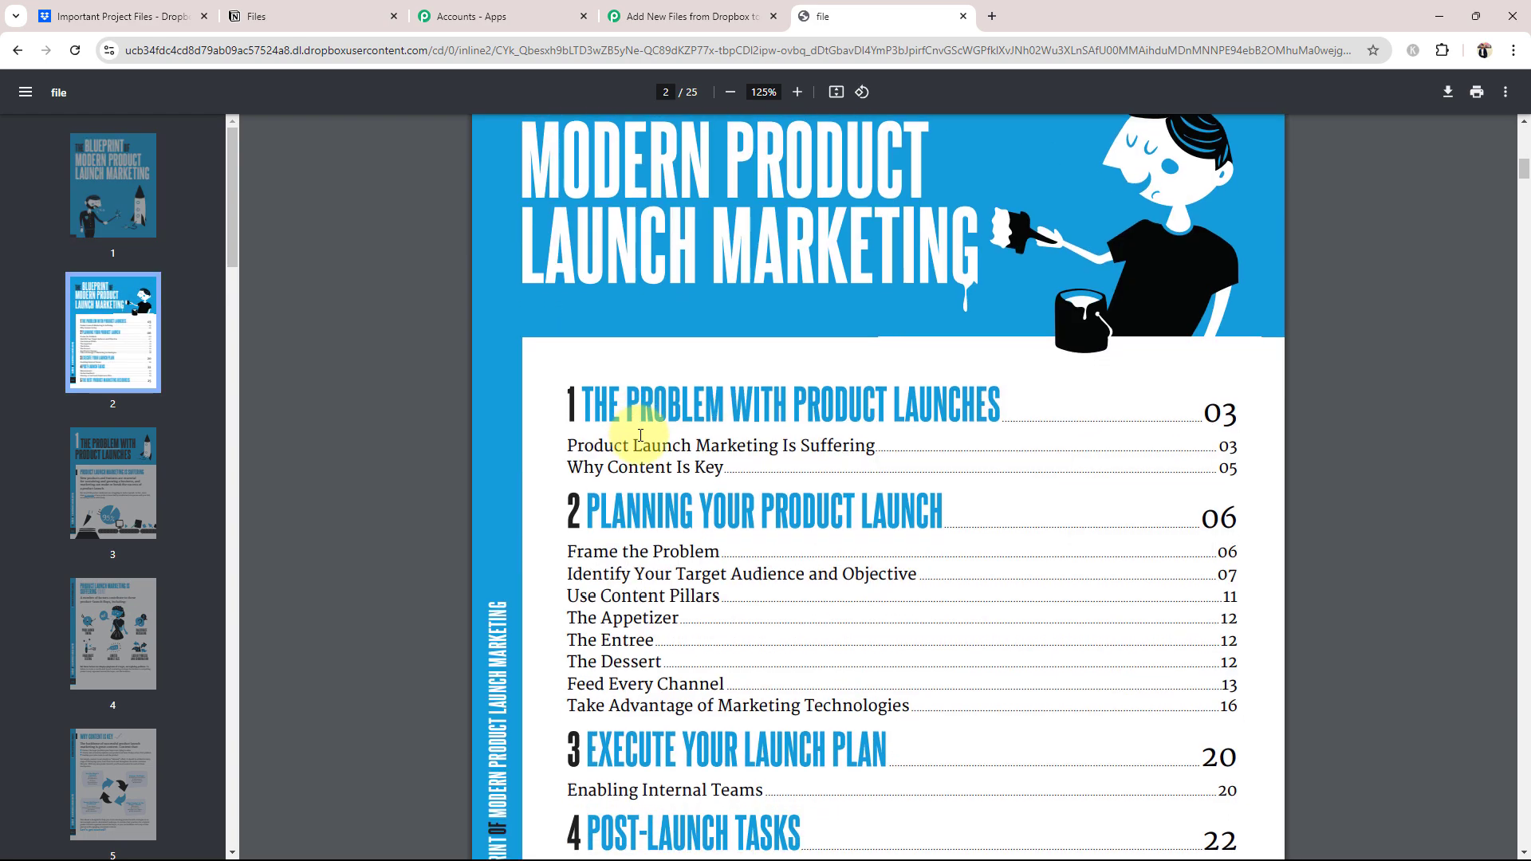
scroll(640, 435, down, 20)
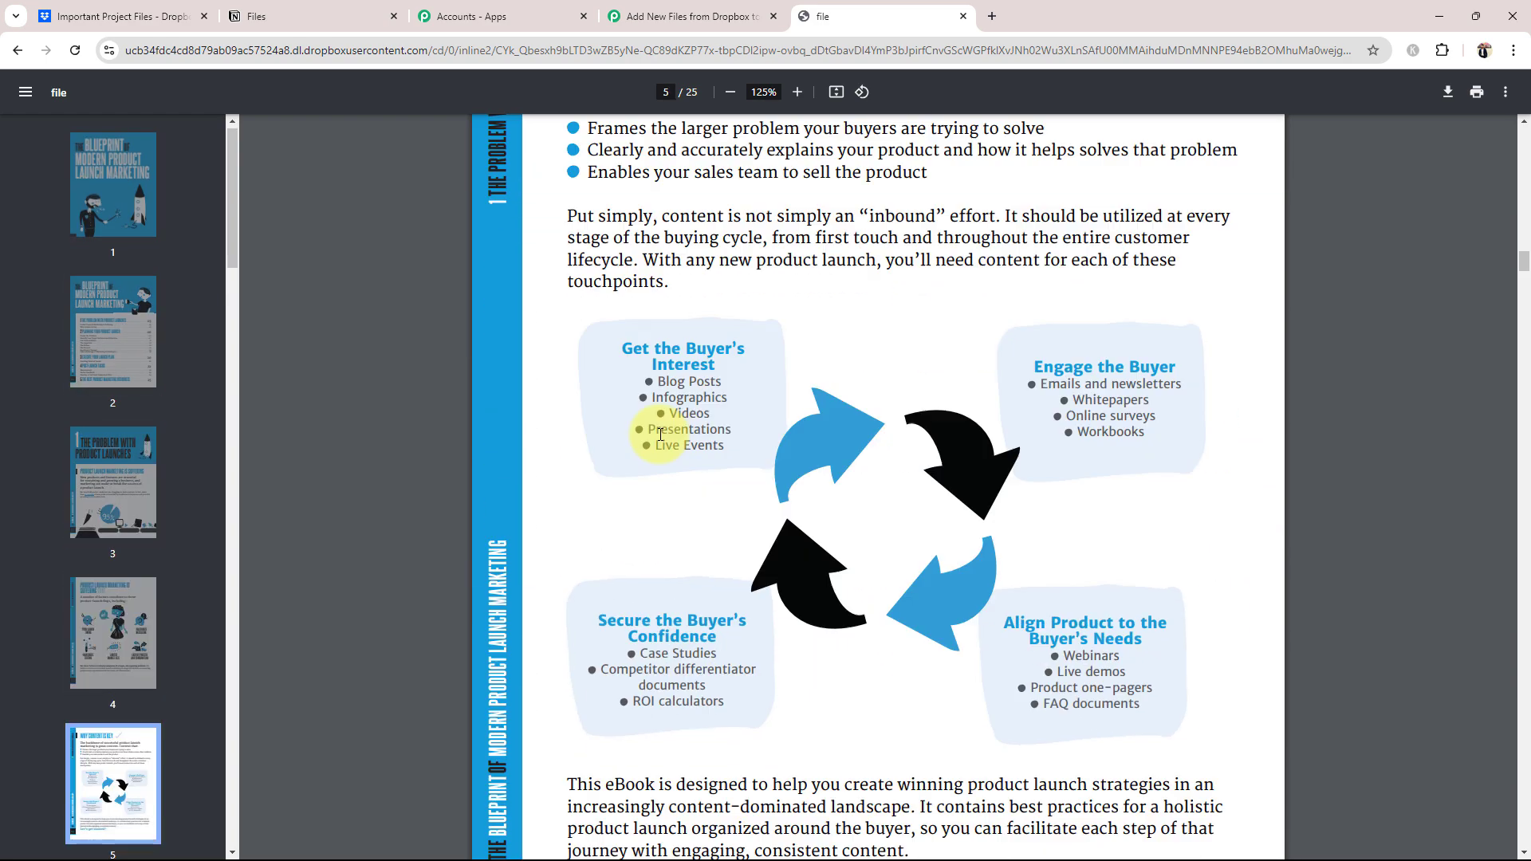
scroll(660, 434, down, 6)
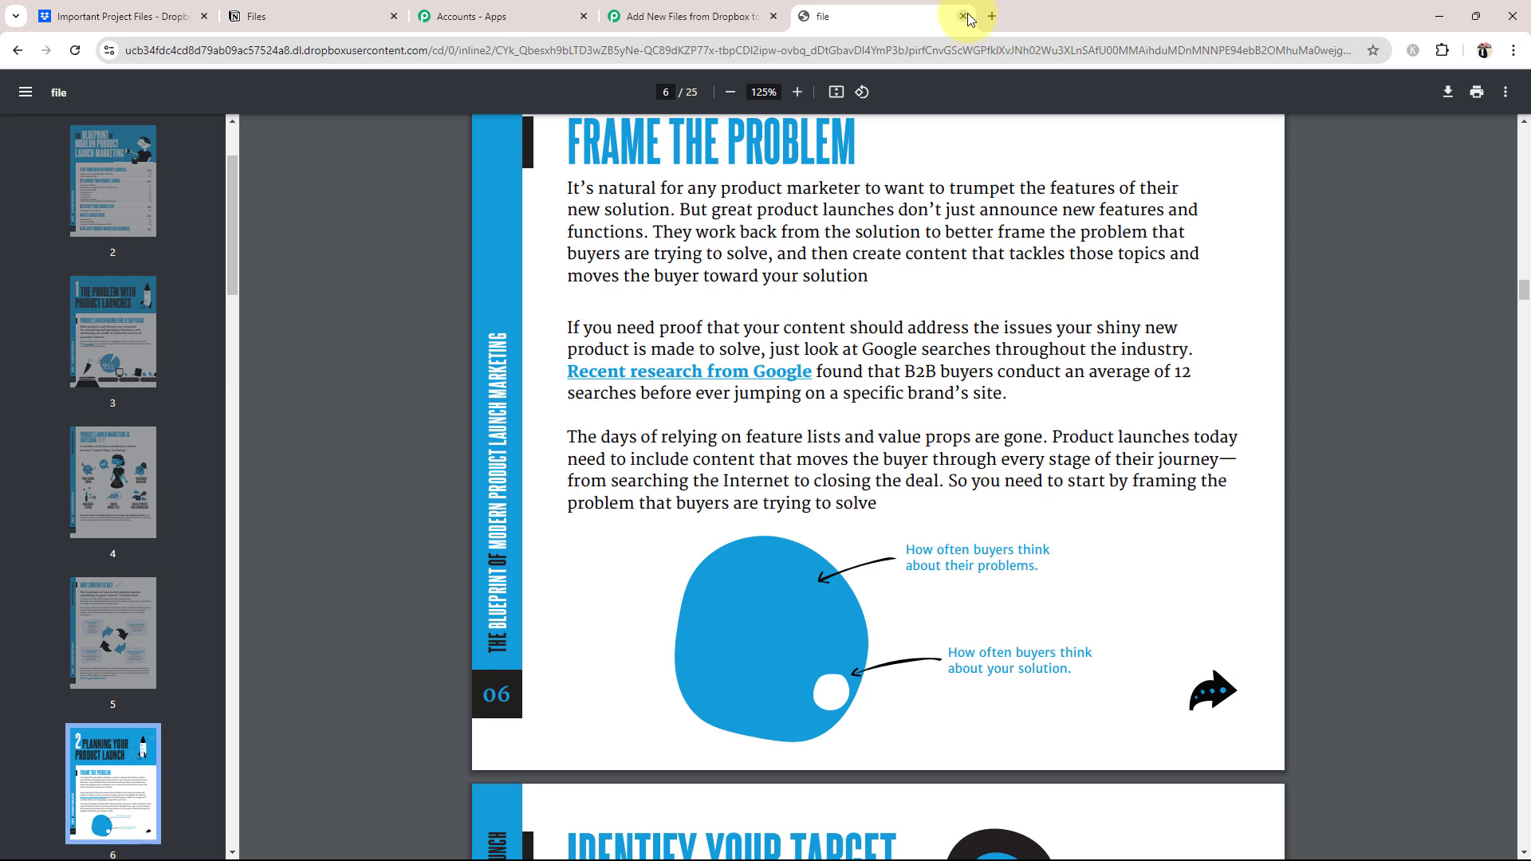
click(963, 16)
click(637, 554)
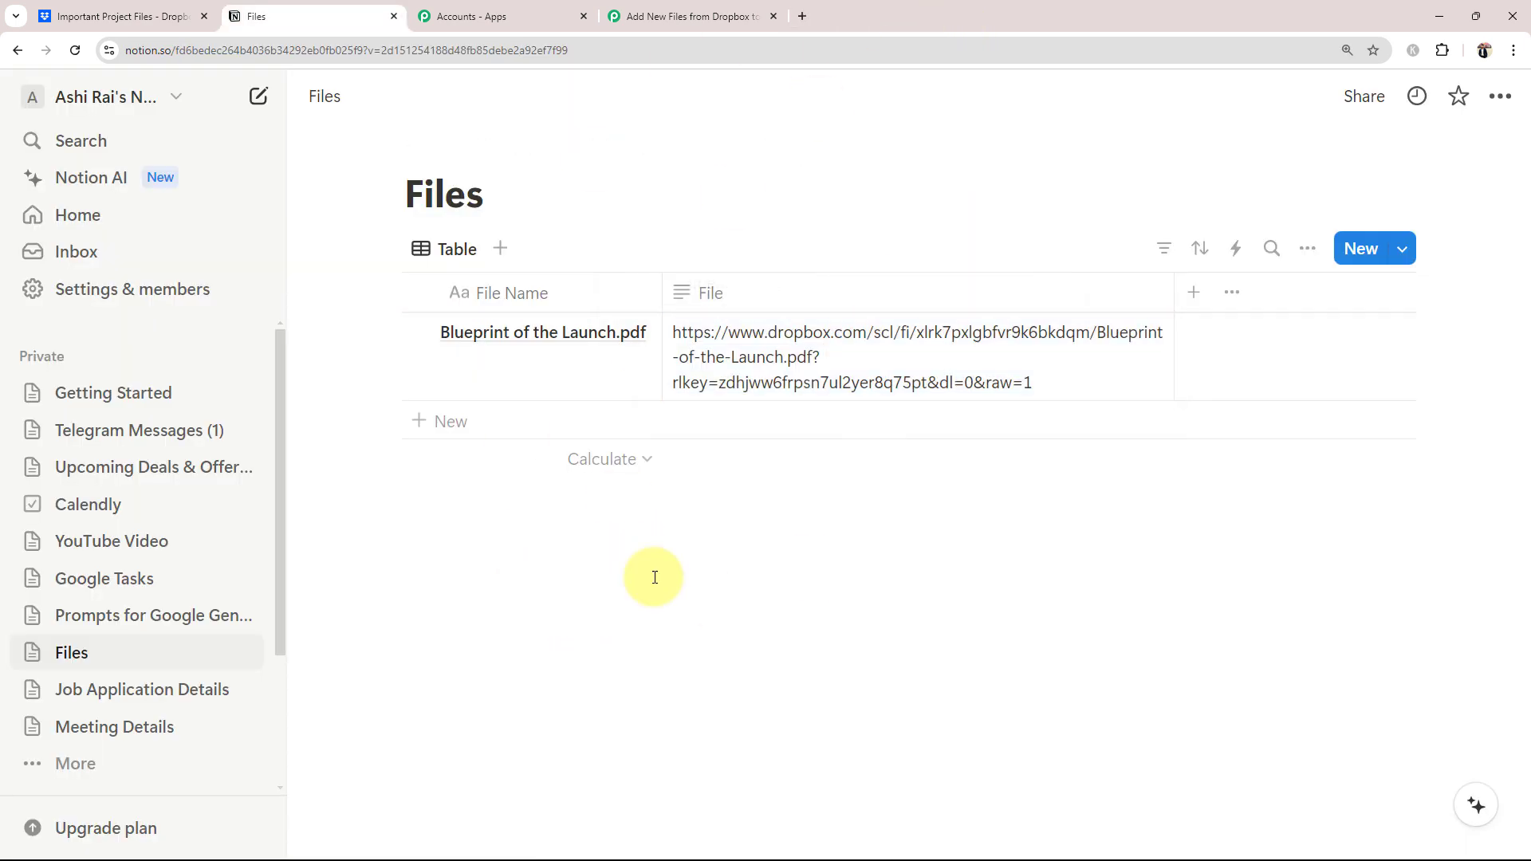
Switch back to the Pabbly Connect workflow and review its trigger and action, including the Dropbox trigger's polling interval.
click(690, 16)
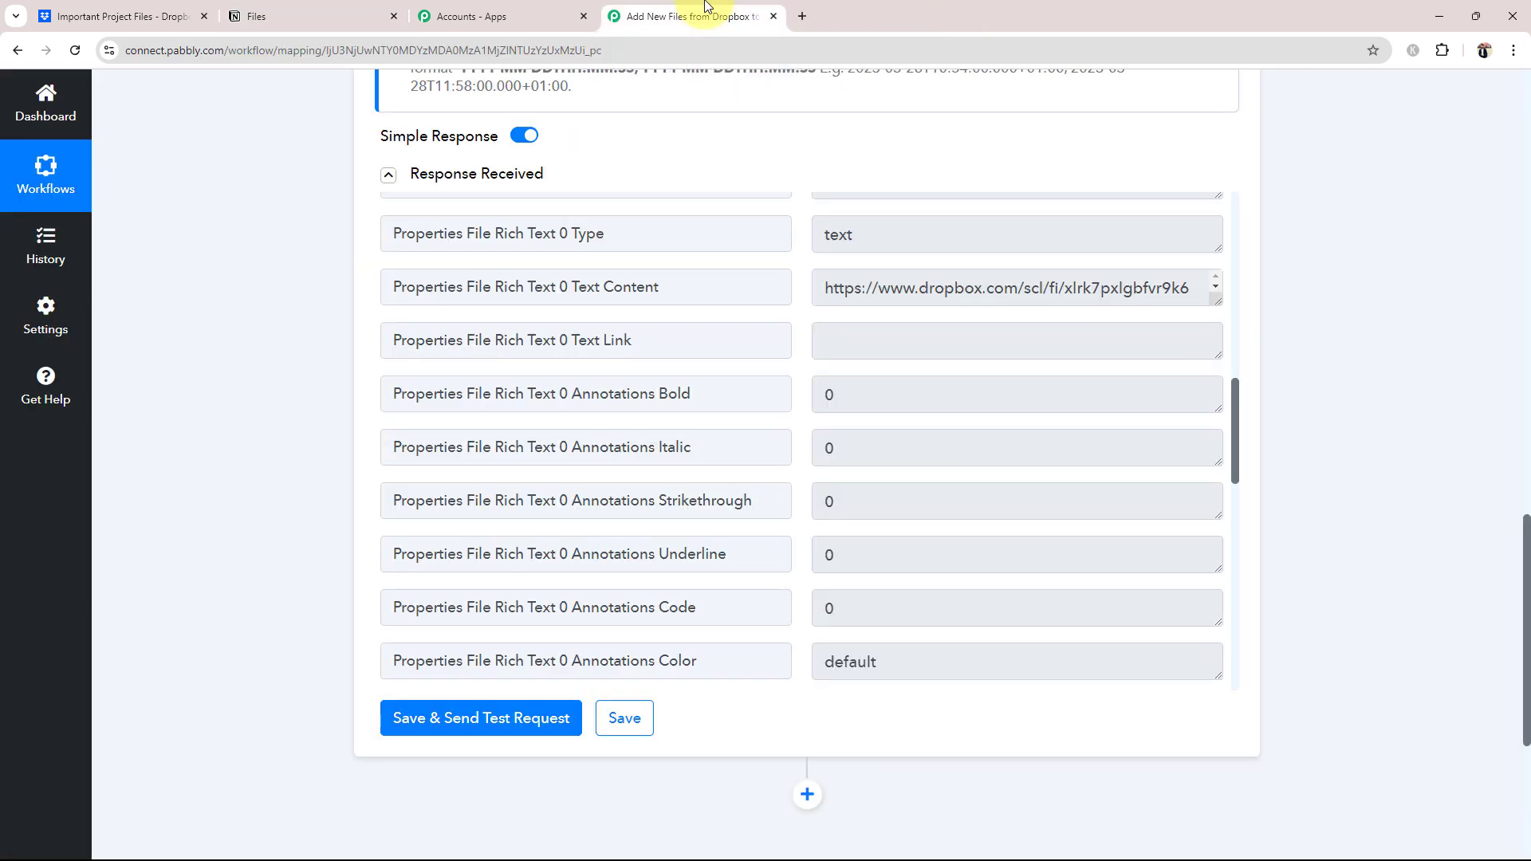
scroll(197, 605, up, 20)
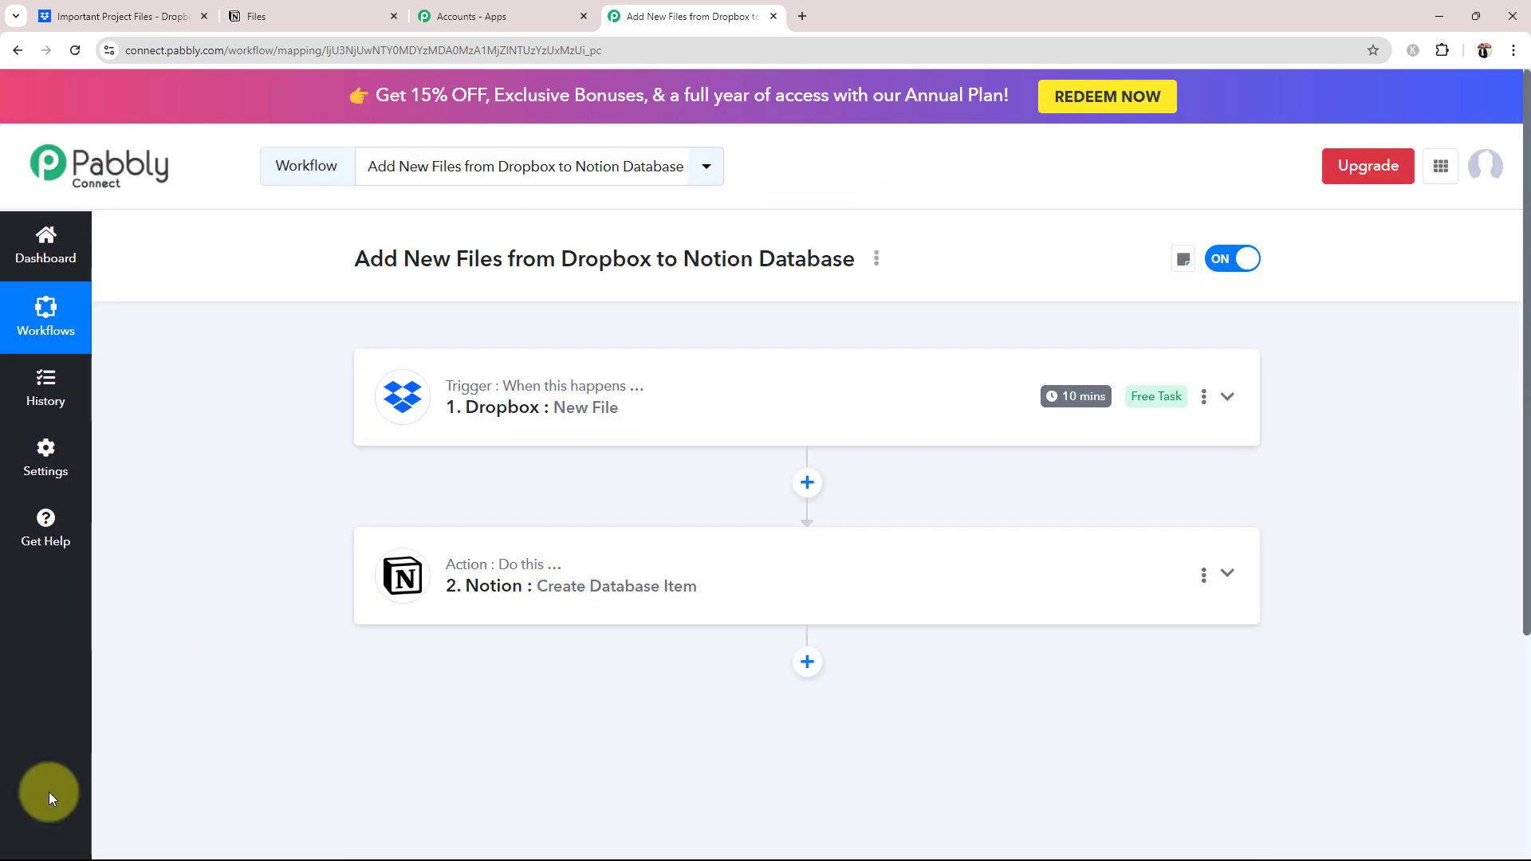
mouse_move(1079, 412)
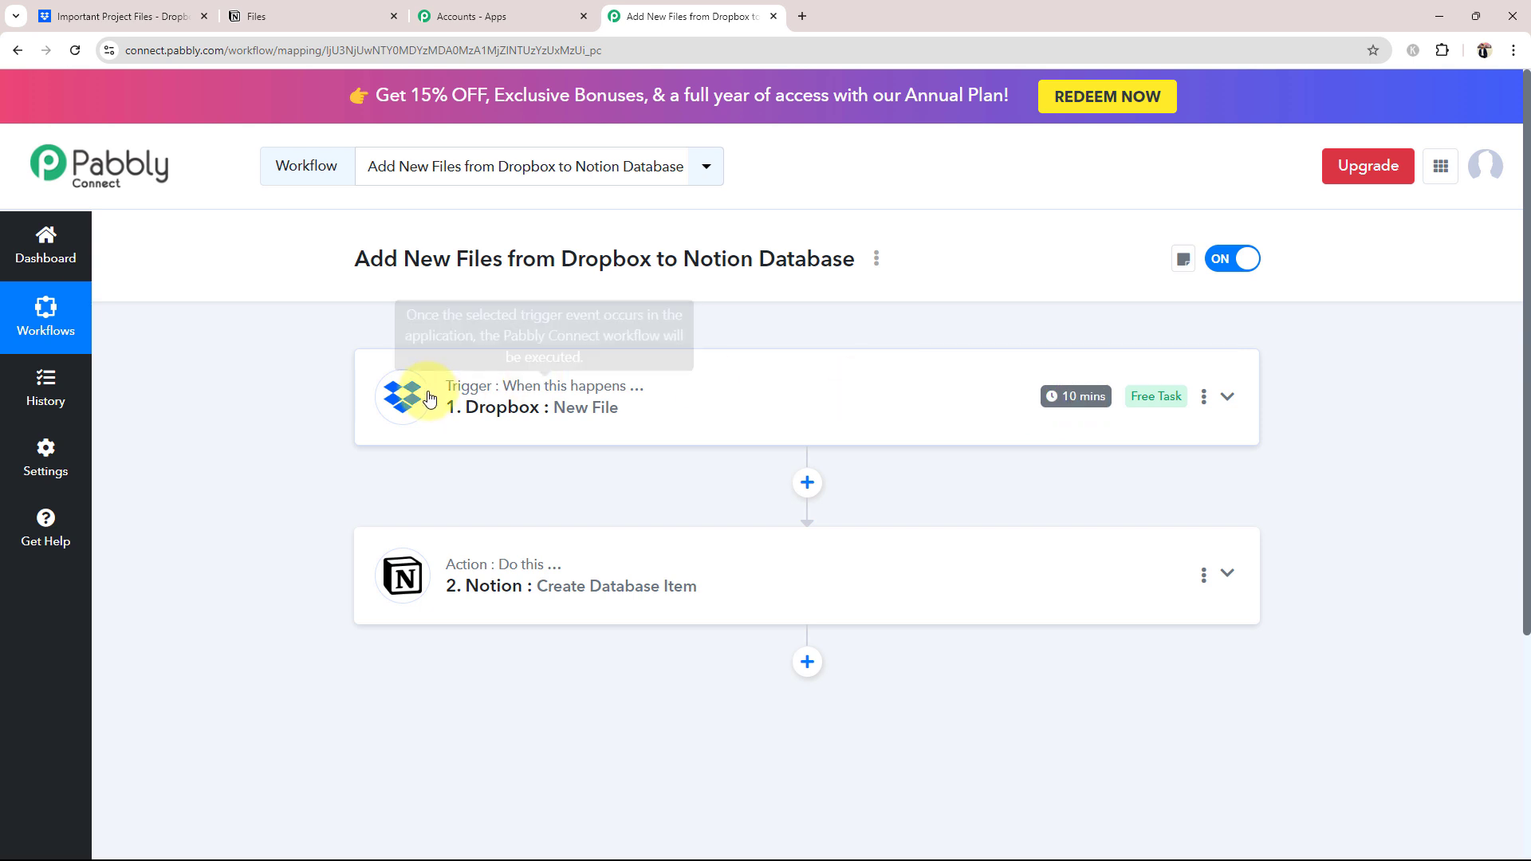